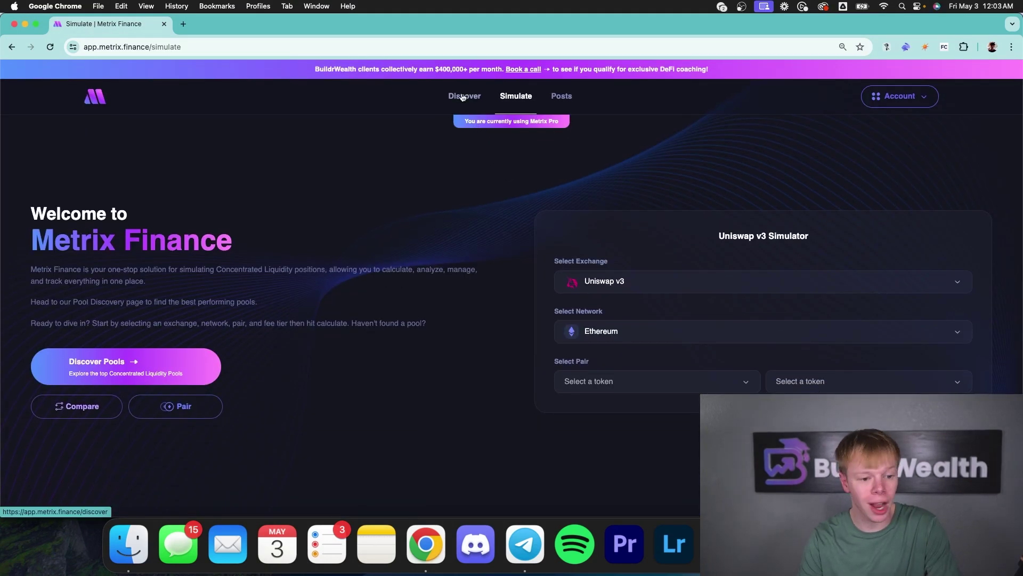
# - Open Discover and sort the top pools by 24H fees/TVL, highest first
pyautogui.click(463, 97)
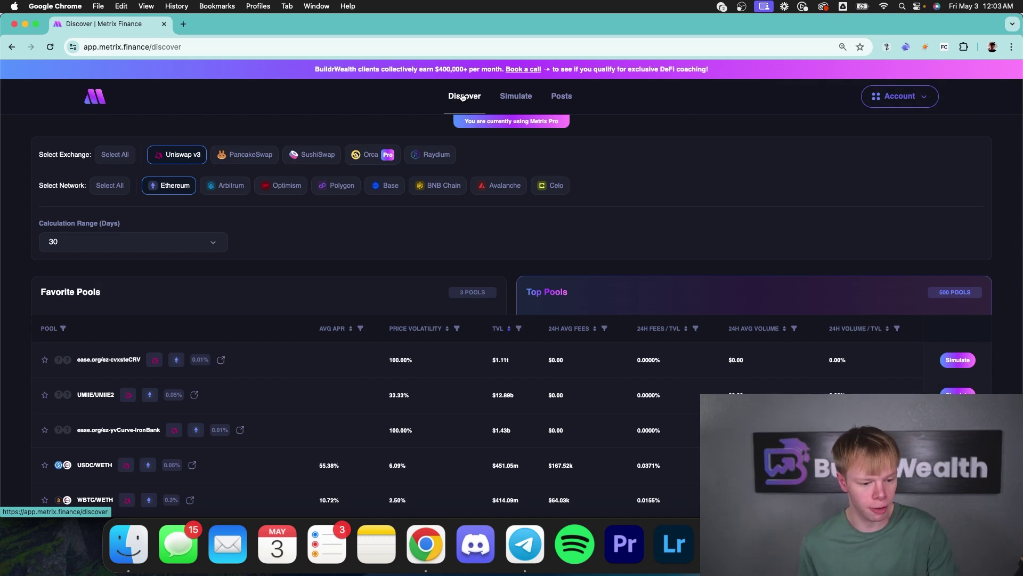
pyautogui.scroll(-5, 533, 178)
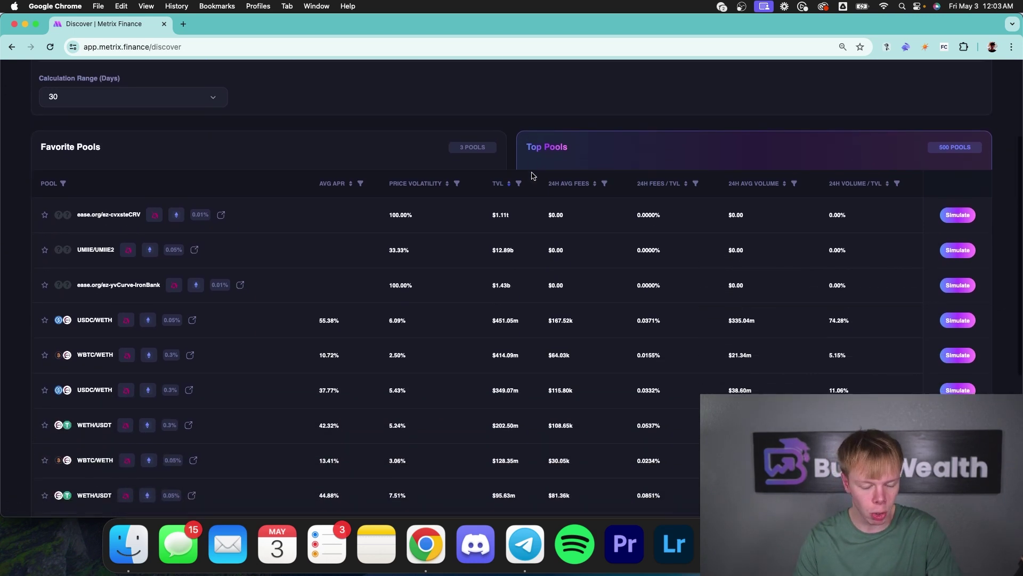
pyautogui.scroll(-3, 490, 194)
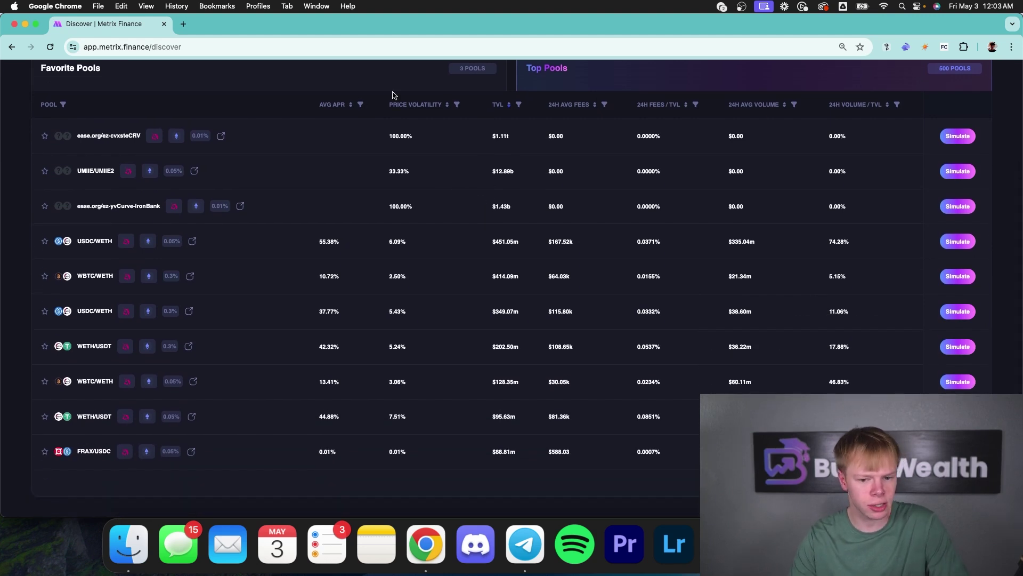
pyautogui.click(679, 106)
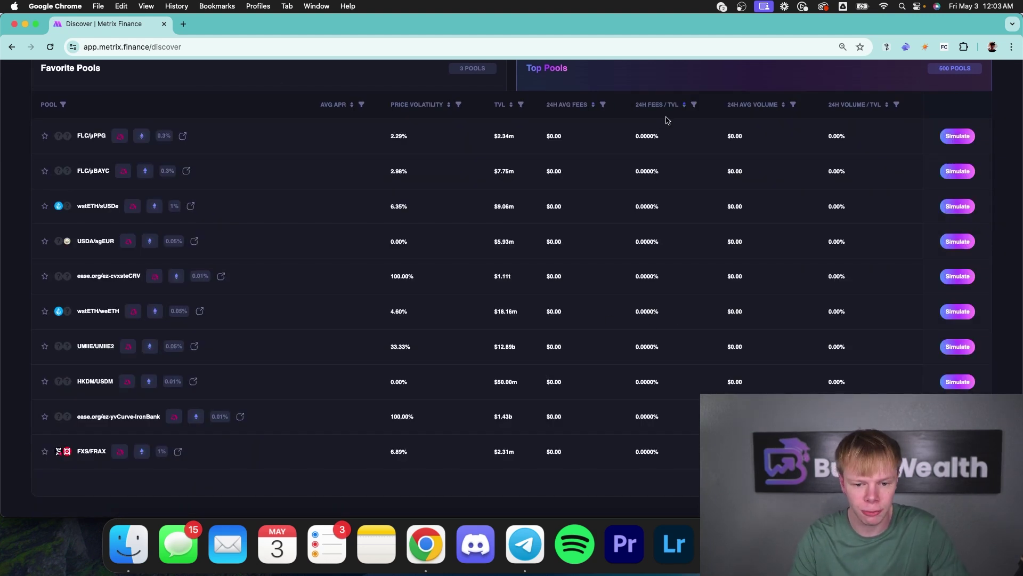
pyautogui.click(665, 106)
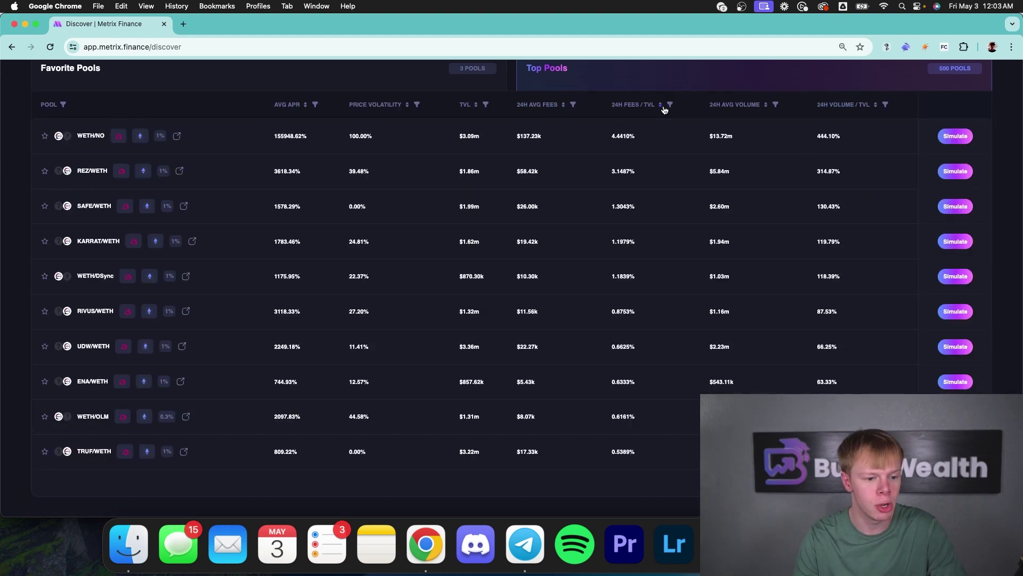
pyautogui.scroll(1, 649, 124)
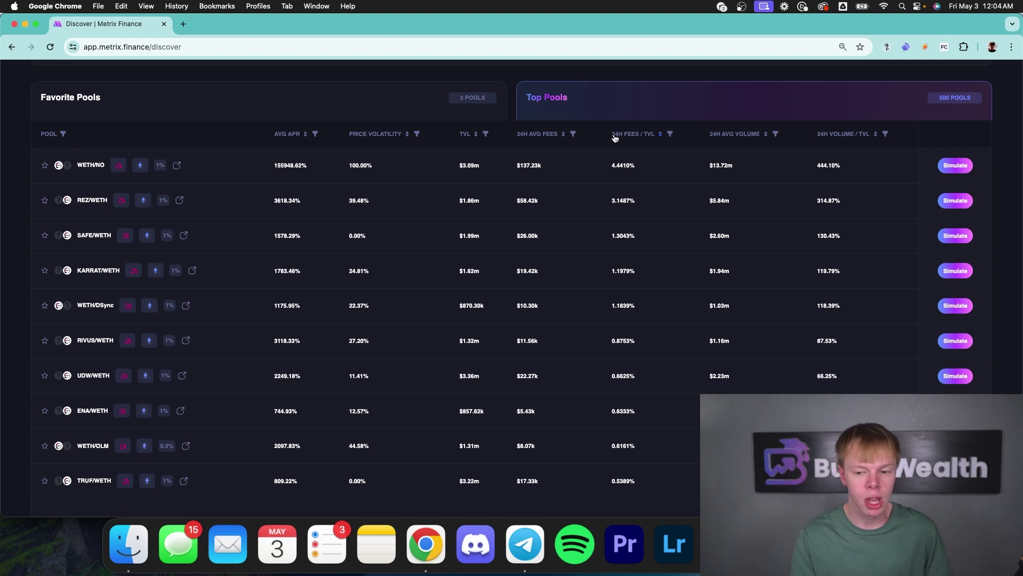
pyautogui.scroll(3, 614, 138)
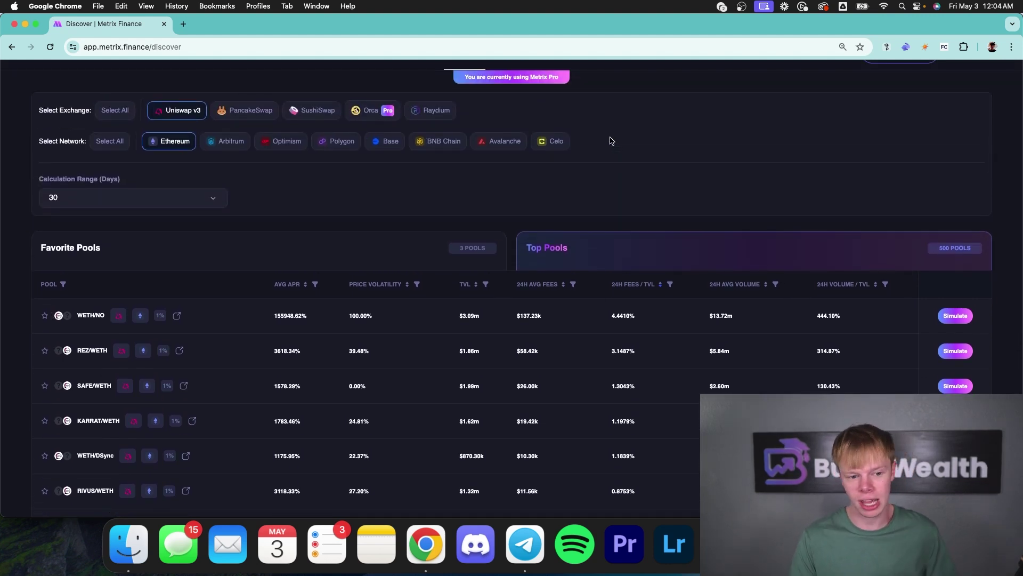
pyautogui.scroll(1, 592, 141)
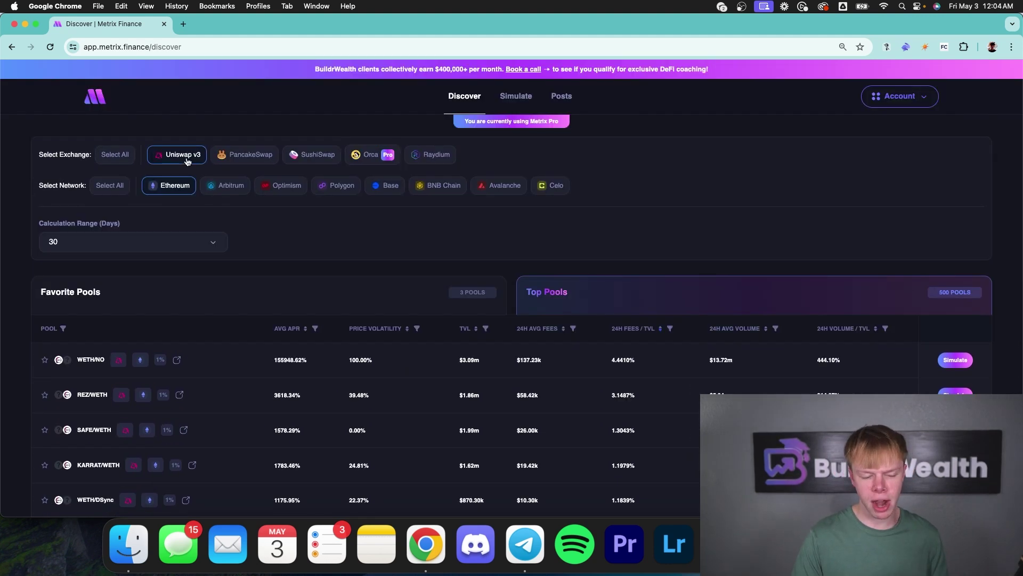
pyautogui.click(214, 185)
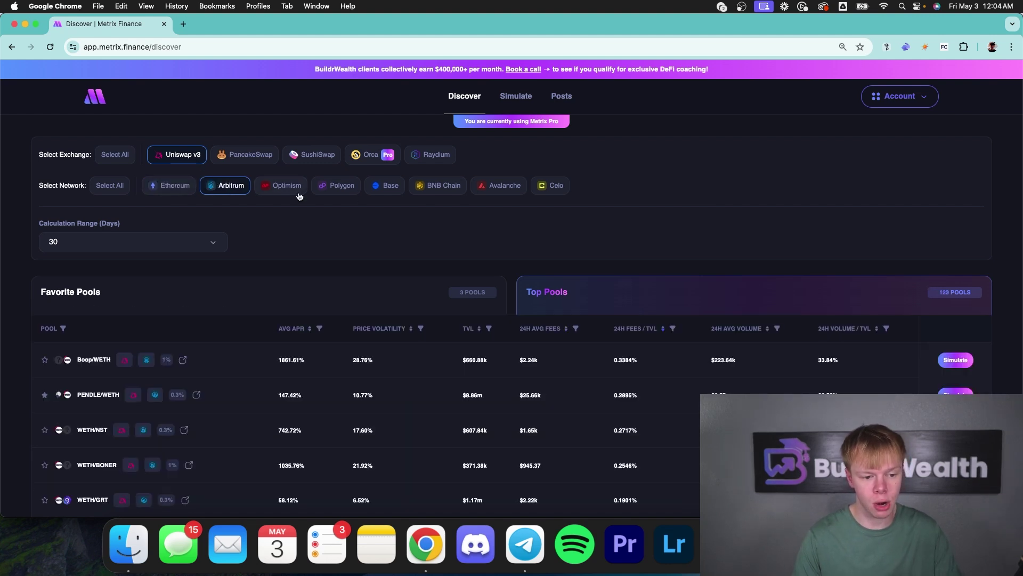
pyautogui.scroll(-2, 413, 240)
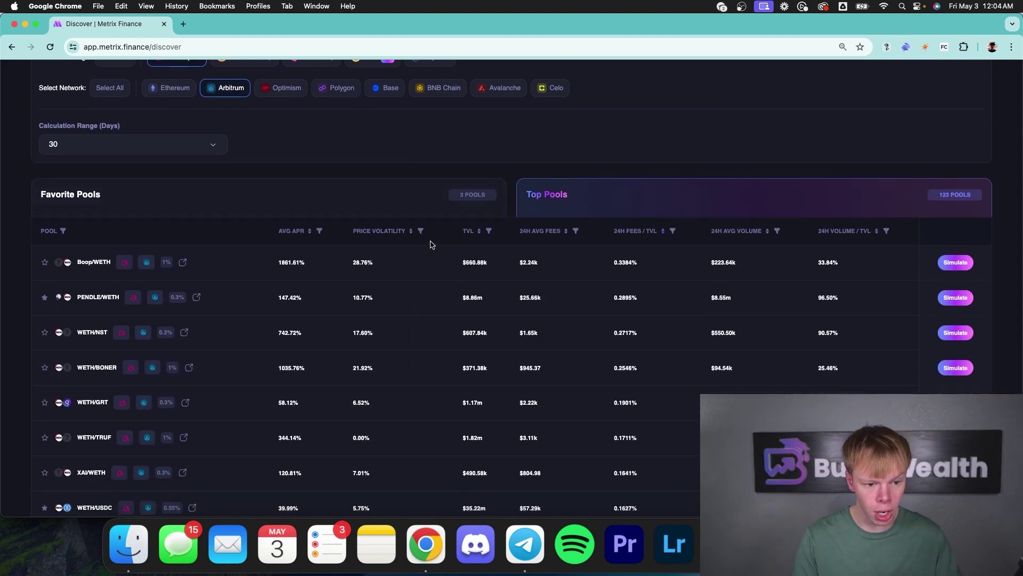
pyautogui.scroll(2, 421, 237)
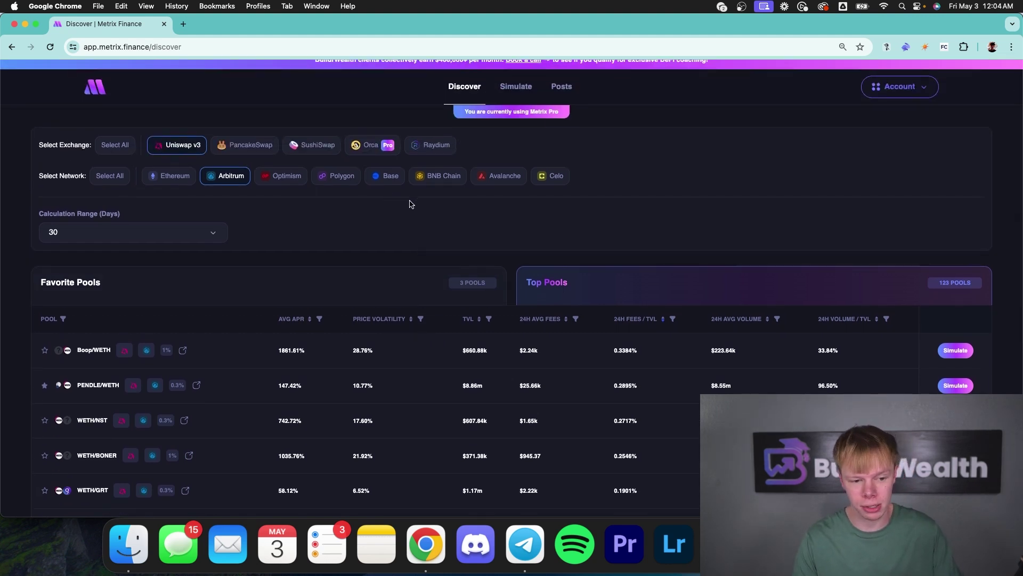
pyautogui.scroll(-3, 407, 206)
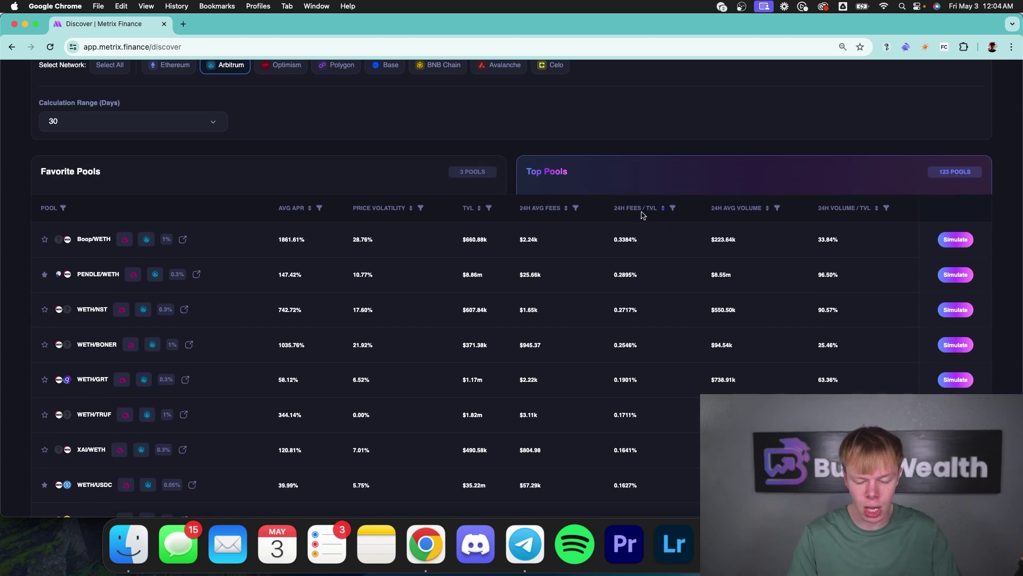
pyautogui.tripleClick(93, 240)
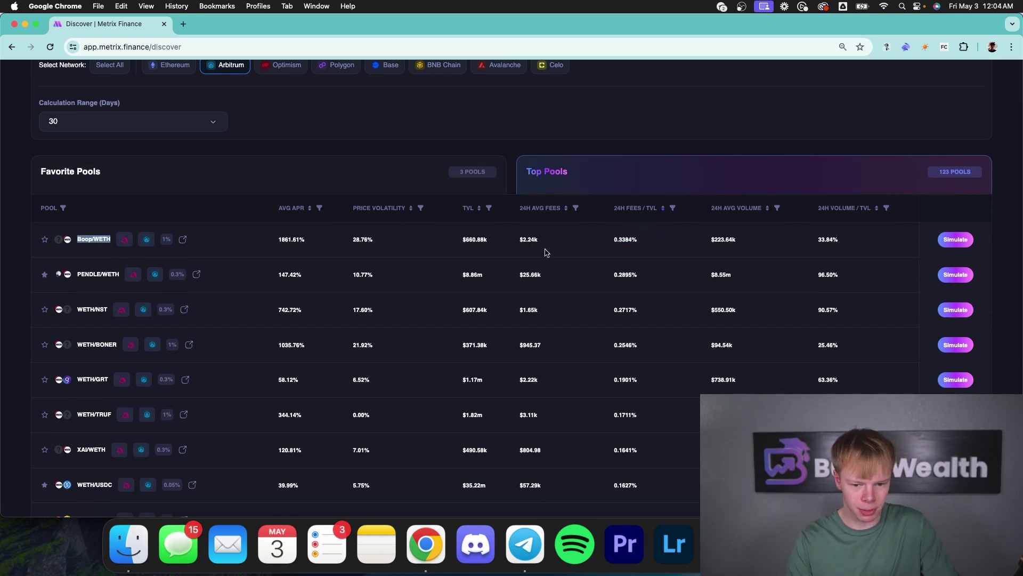
pyautogui.doubleClick(622, 246)
pyautogui.click(634, 251)
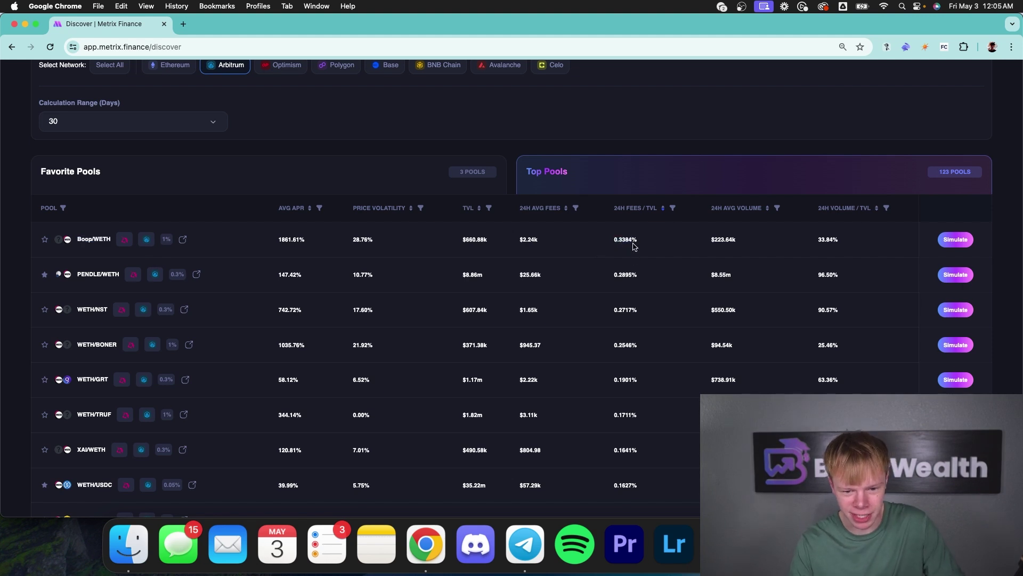
pyautogui.doubleClick(634, 246)
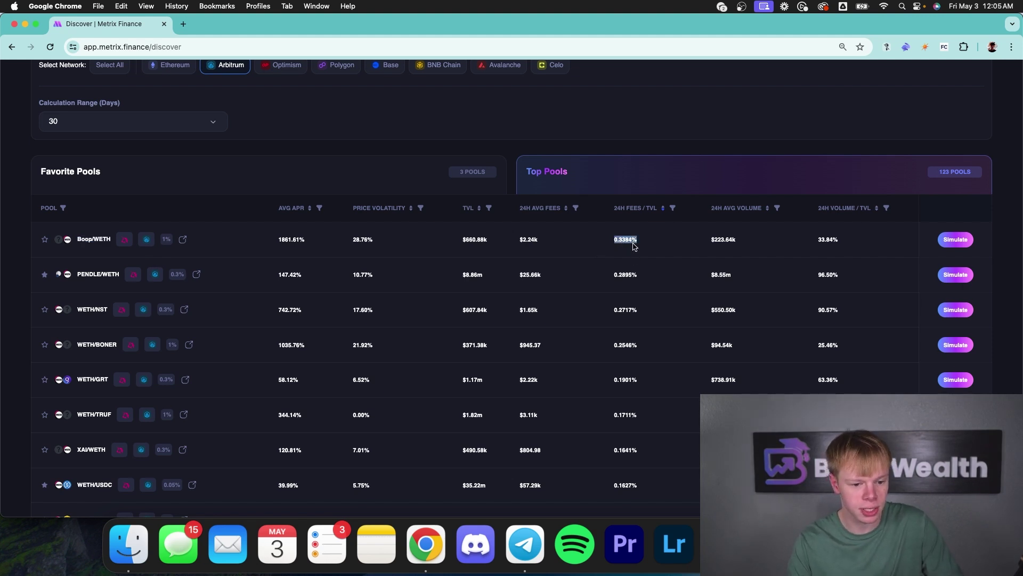
pyautogui.doubleClick(288, 240)
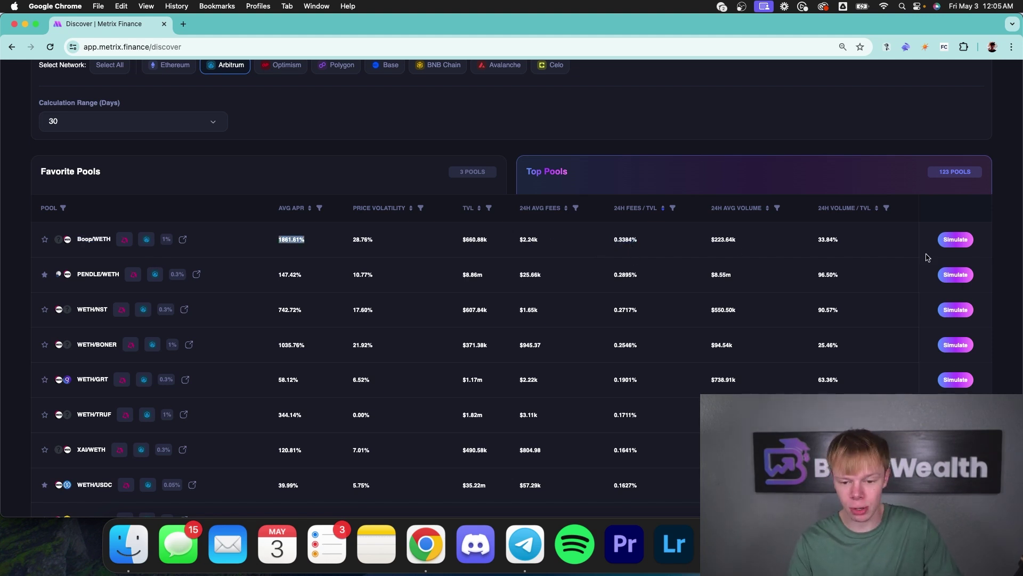
pyautogui.doubleClick(805, 251)
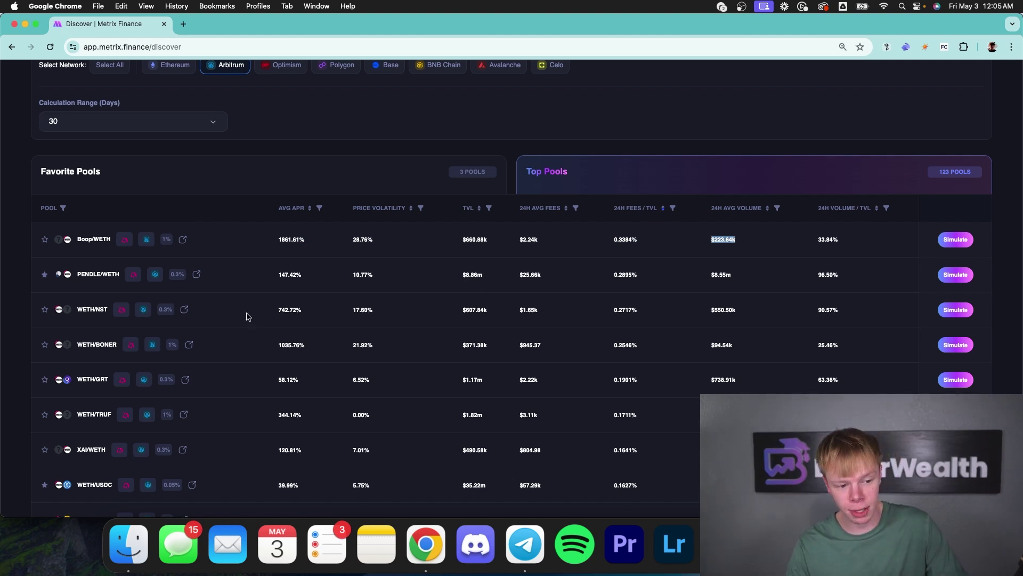
pyautogui.click(85, 276)
pyautogui.doubleClick(85, 275)
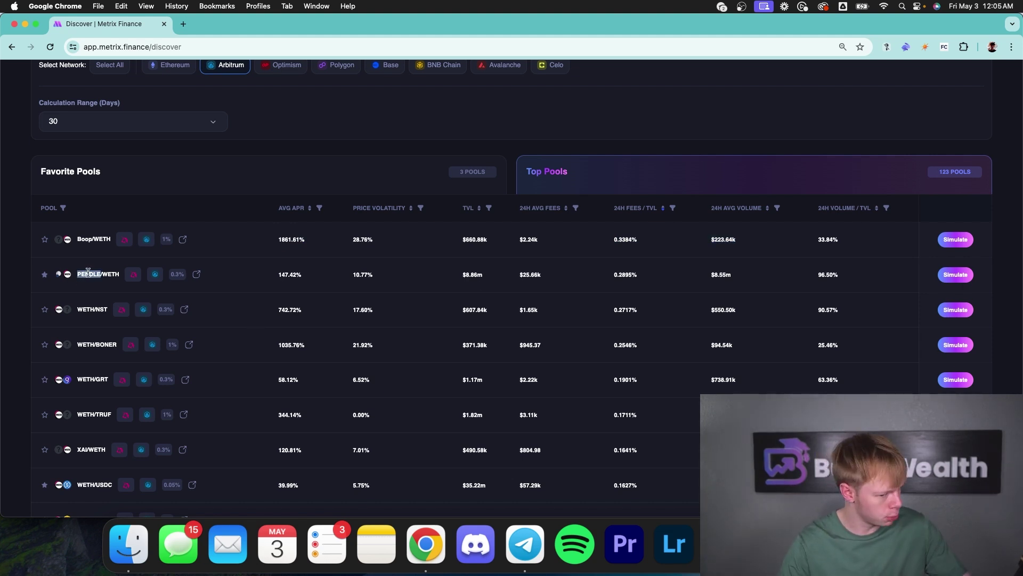
# - Star PENDLE/WETH and WETH/GRT as favorite pools
pyautogui.click(44, 275)
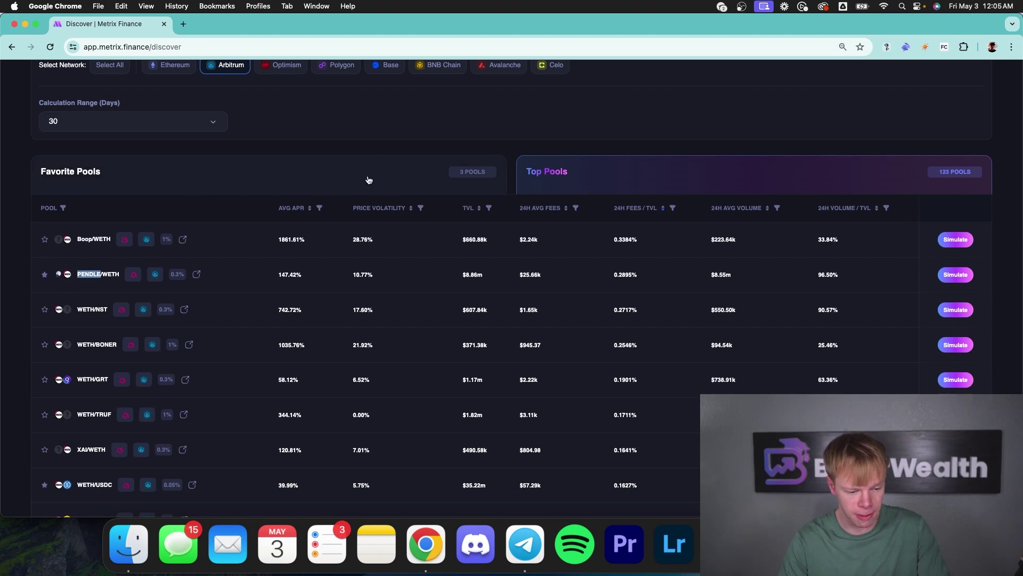
pyautogui.scroll(-2, 106, 331)
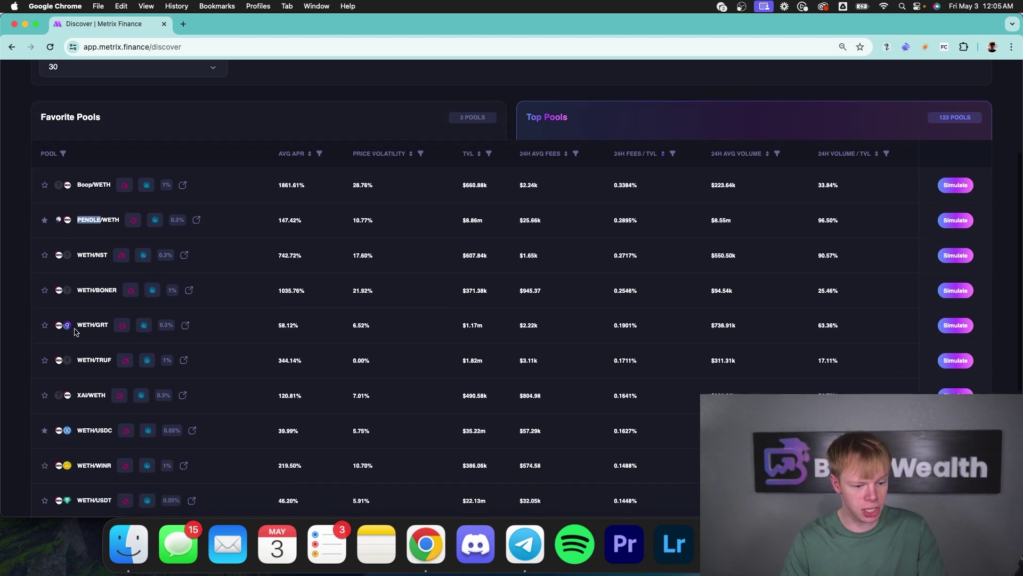
pyautogui.click(45, 326)
pyautogui.scroll(-1, 213, 326)
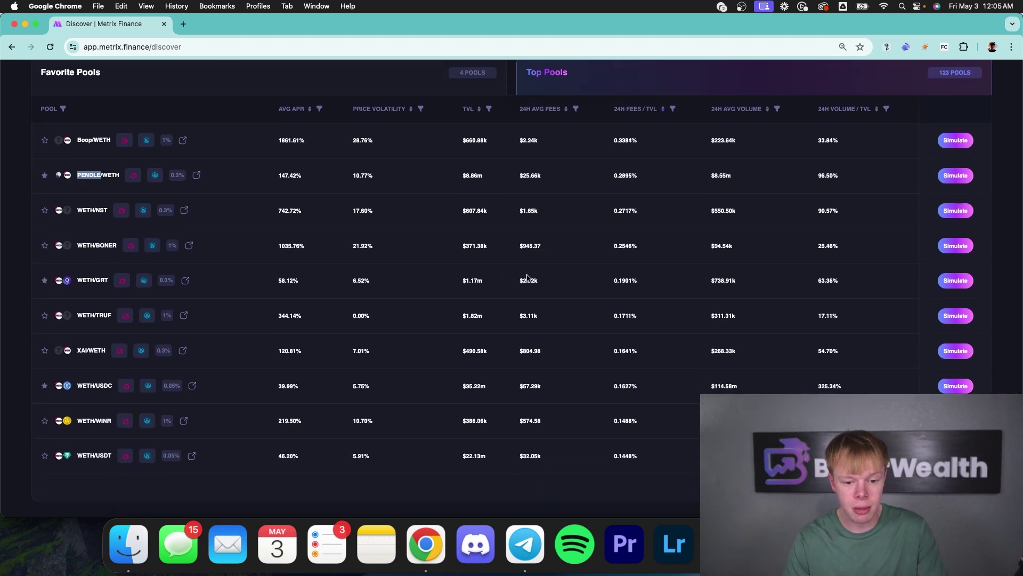
# - Highlight WETH/GRT's 0.1901% fees-to-TVL and 58.12% average APR values
pyautogui.tripleClick(621, 278)
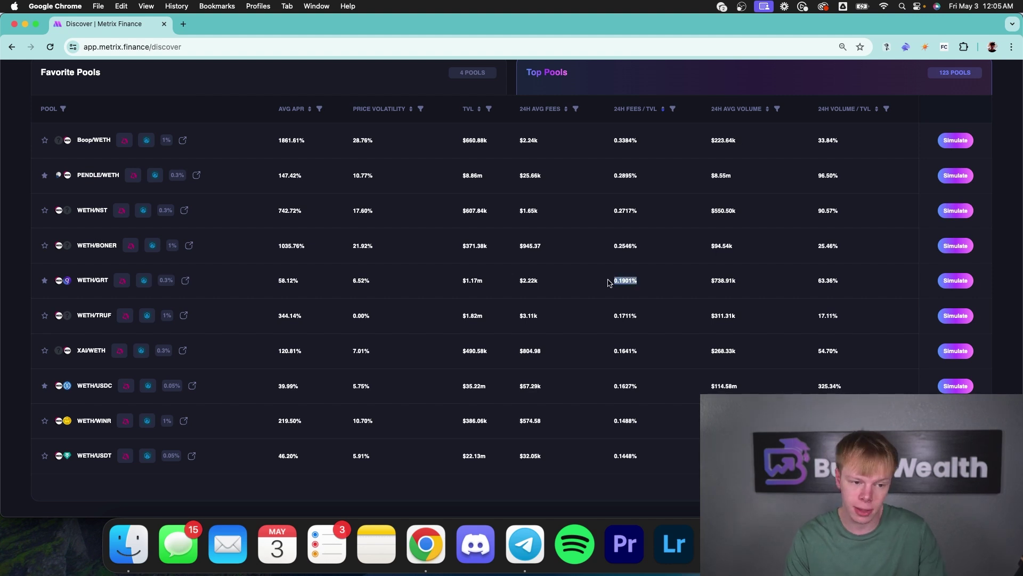
pyautogui.click(300, 290)
pyautogui.doubleClick(280, 283)
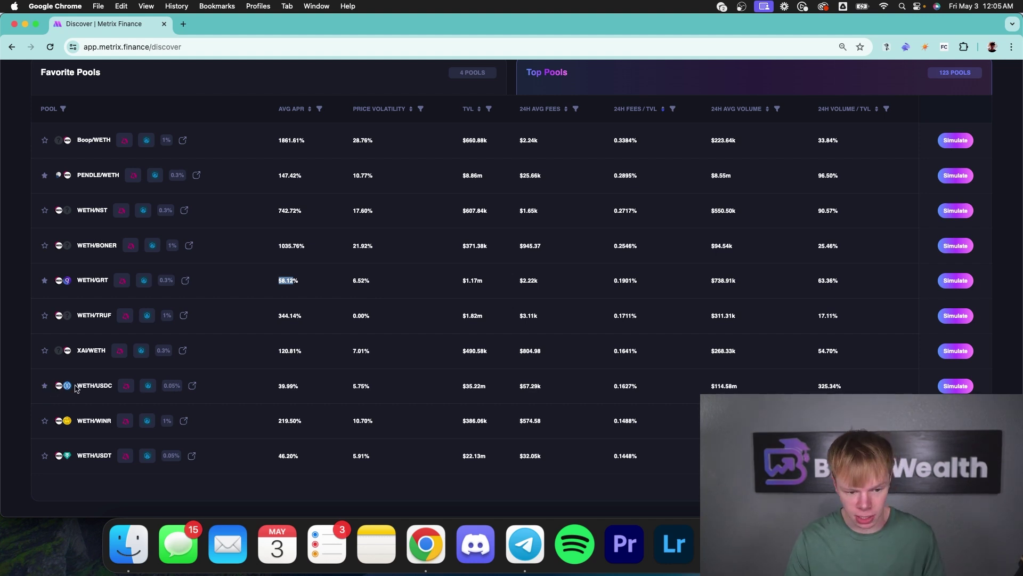
pyautogui.click(296, 383)
pyautogui.scroll(-2, 296, 384)
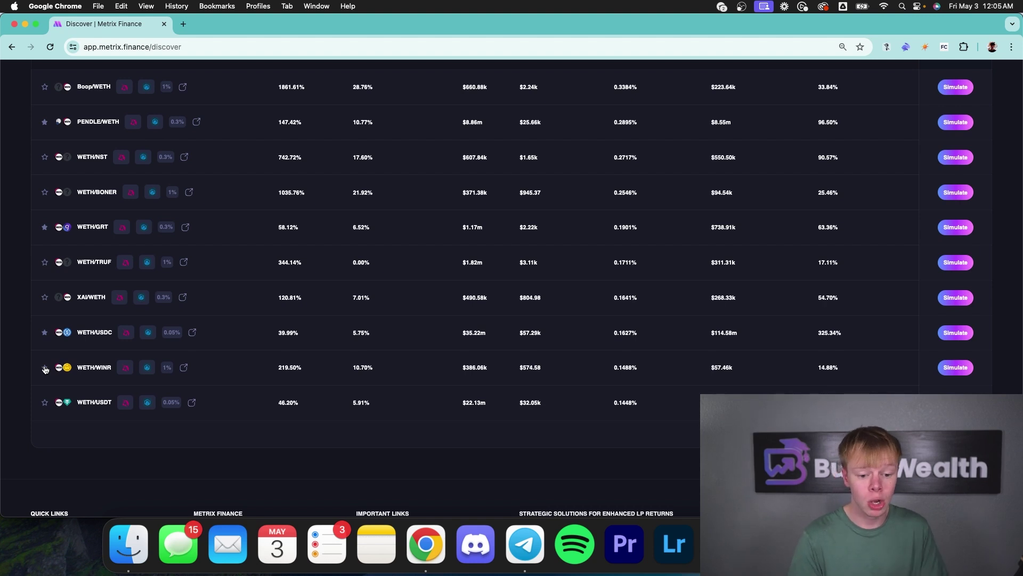
pyautogui.scroll(-2, 352, 387)
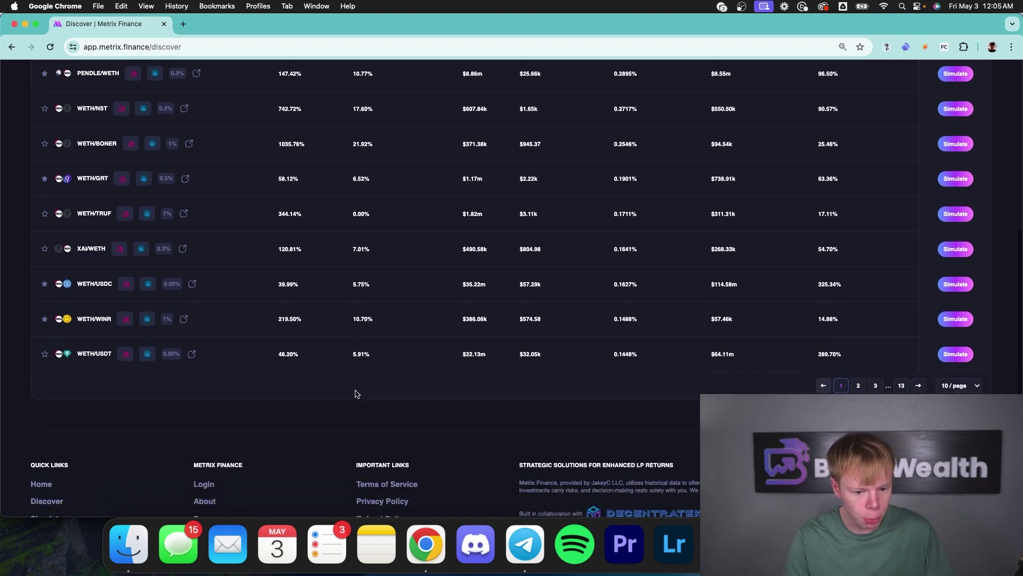
# - Highlight WETH/WINR's $386.06k TVL value
pyautogui.doubleClick(474, 319)
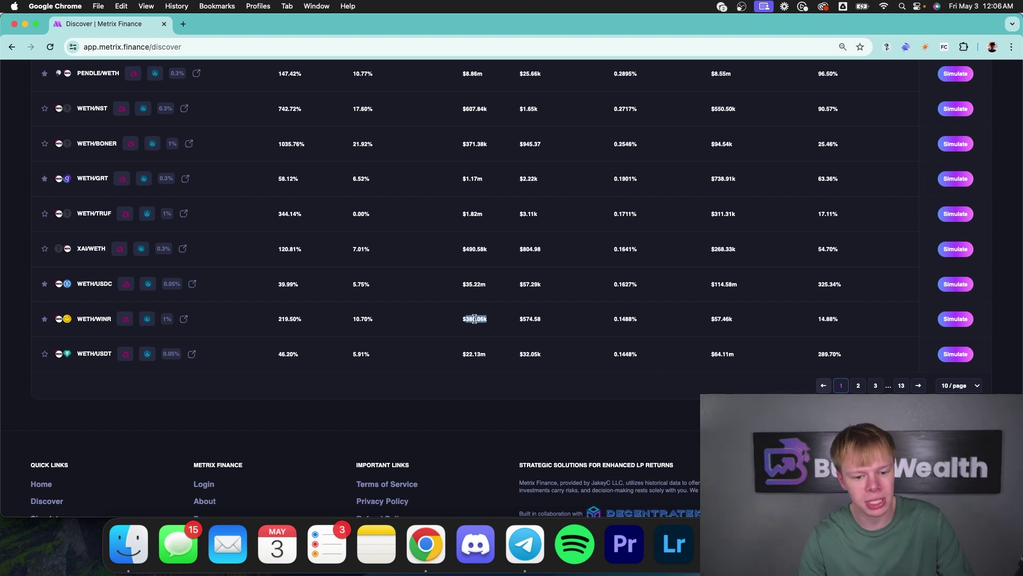
pyautogui.click(474, 319)
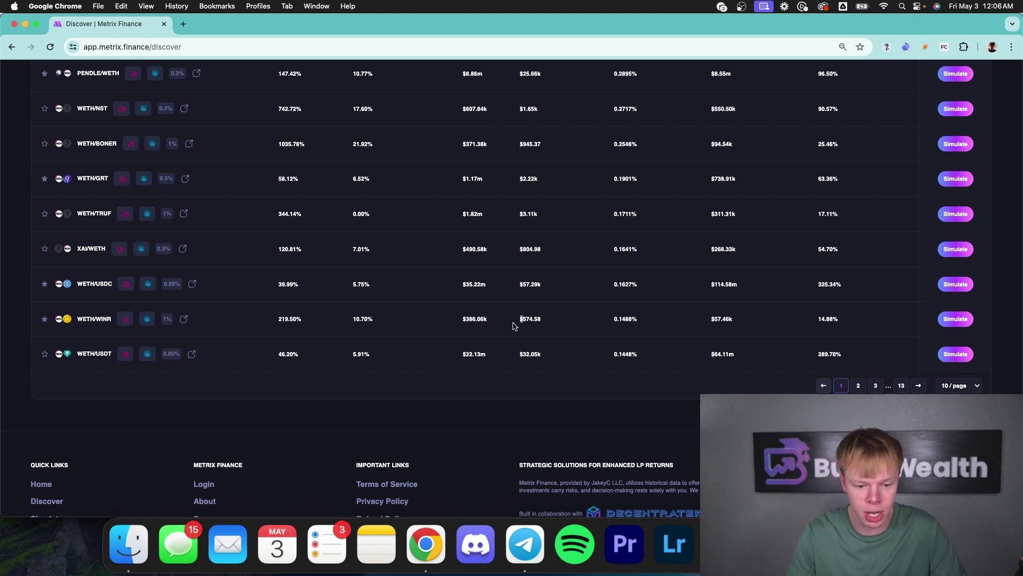
pyautogui.doubleClick(483, 318)
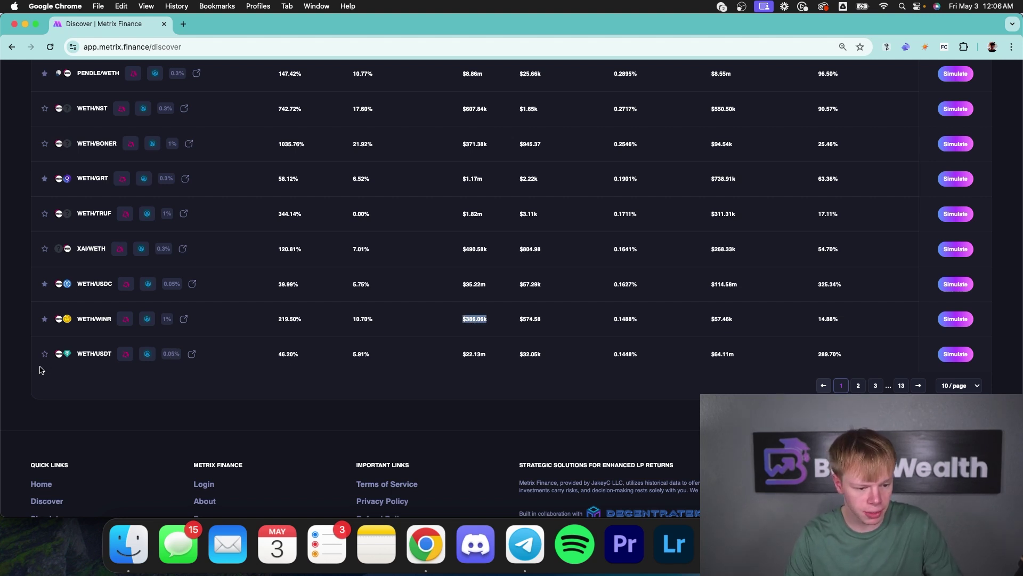
pyautogui.scroll(-3, 48, 357)
pyautogui.scroll(10, 150, 353)
# - Show the six favorite pools and review them with the 30-day calculation range
pyautogui.click(142, 267)
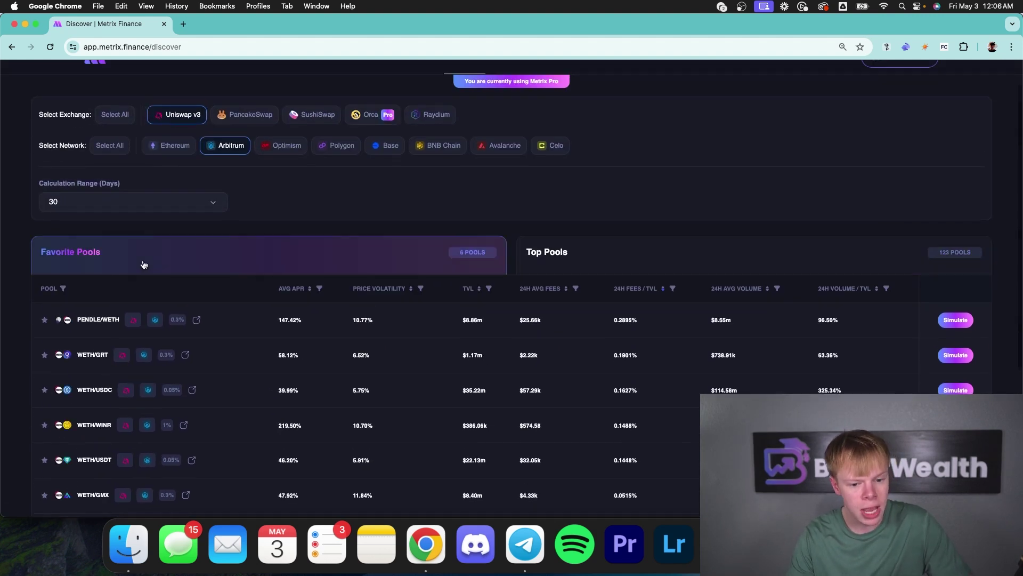
pyautogui.scroll(-2, 232, 267)
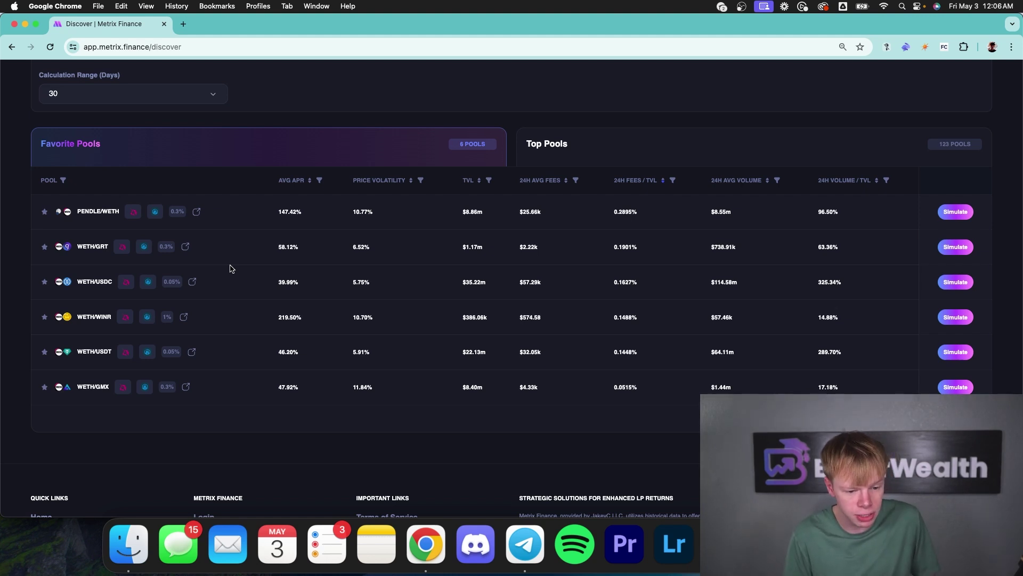
pyautogui.scroll(2, 141, 230)
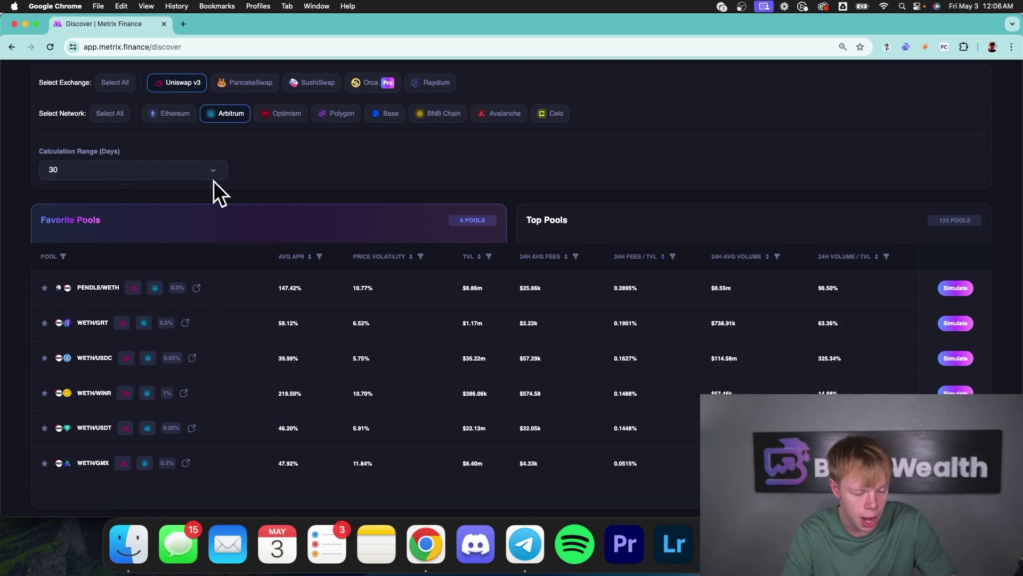
pyautogui.scroll(1, 148, 193)
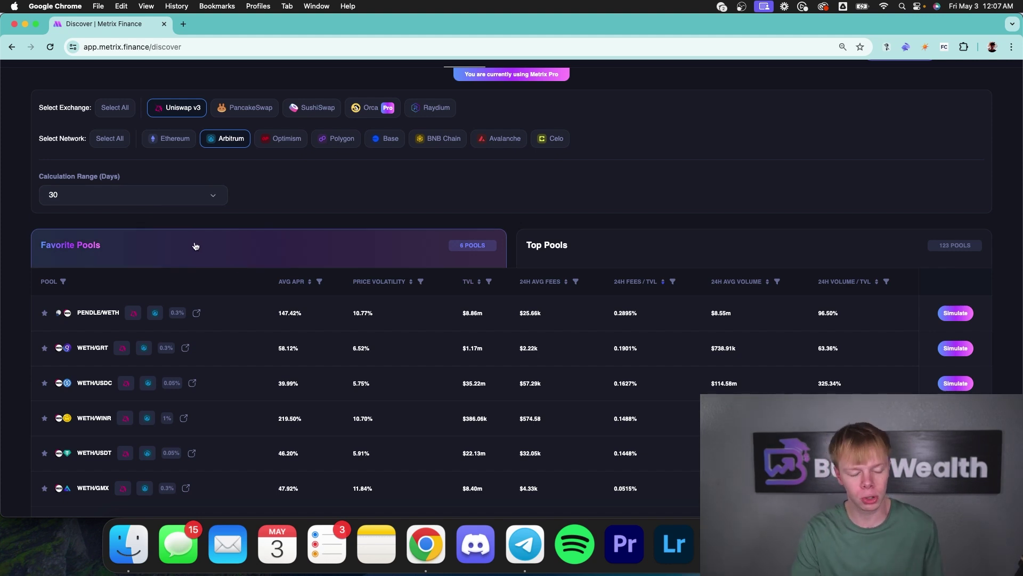
# - Set the calculation range to 1 day
pyautogui.click(133, 202)
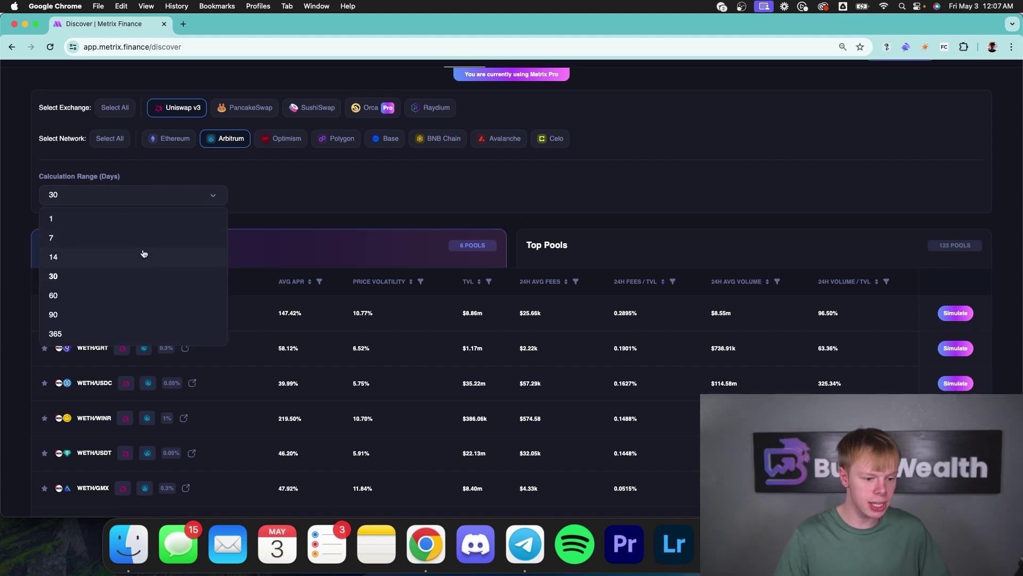
pyautogui.click(342, 223)
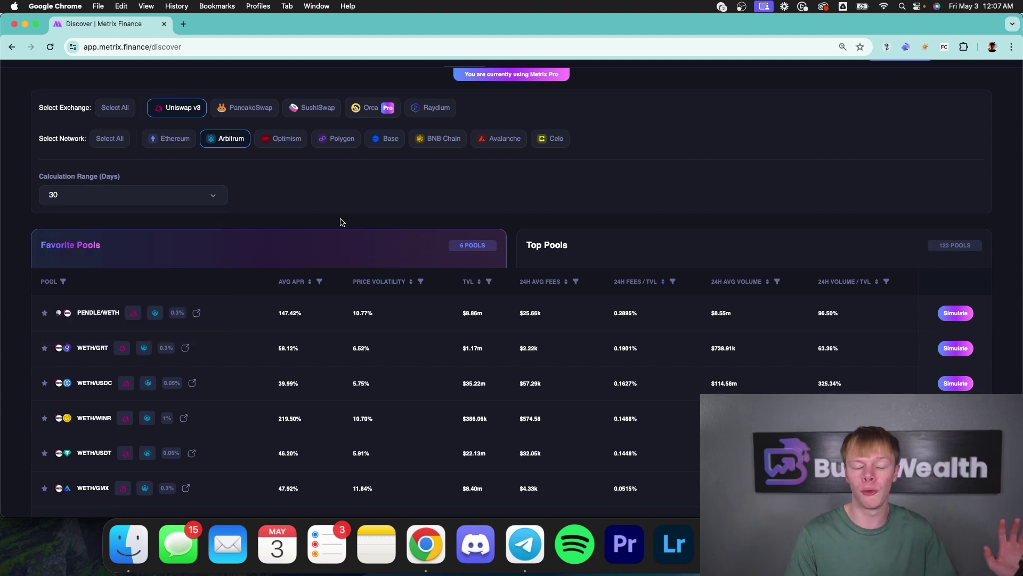
pyautogui.scroll(-4, 320, 197)
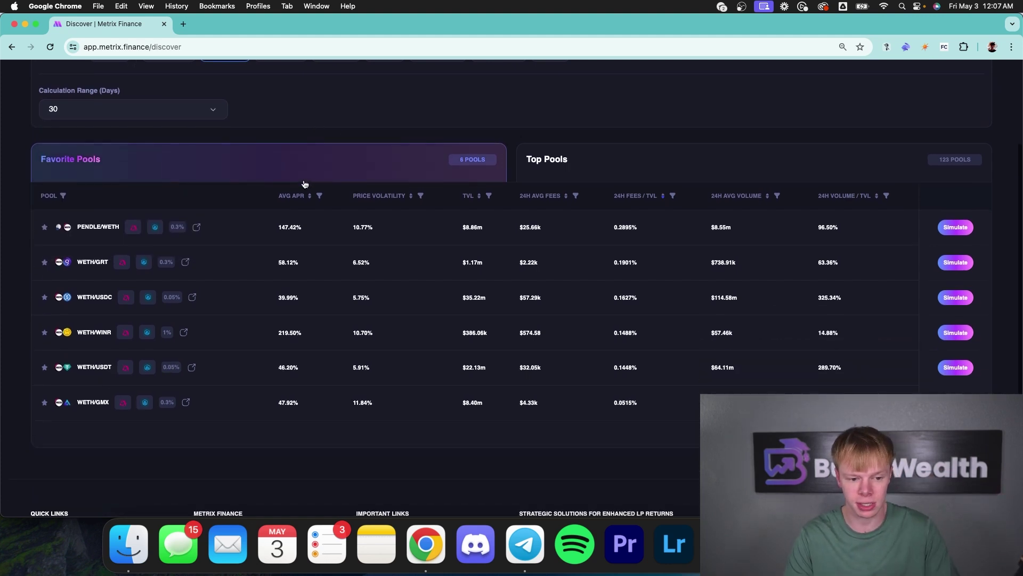
pyautogui.scroll(2, 251, 167)
pyautogui.click(91, 142)
pyautogui.click(97, 169)
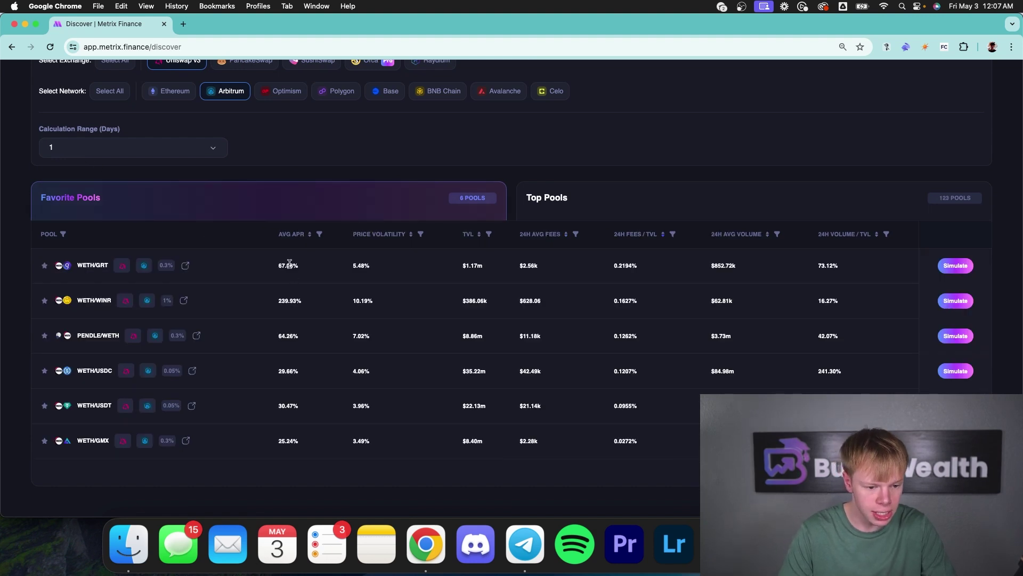
# - Select the 1-day APR figures: 67.08, 239.93, WETH/USDC 29.66, WETH/USDT 30.47, WETH/GMX 25.24
pyautogui.doubleClick(290, 263)
pyautogui.doubleClick(289, 301)
pyautogui.click(295, 337)
pyautogui.doubleClick(288, 372)
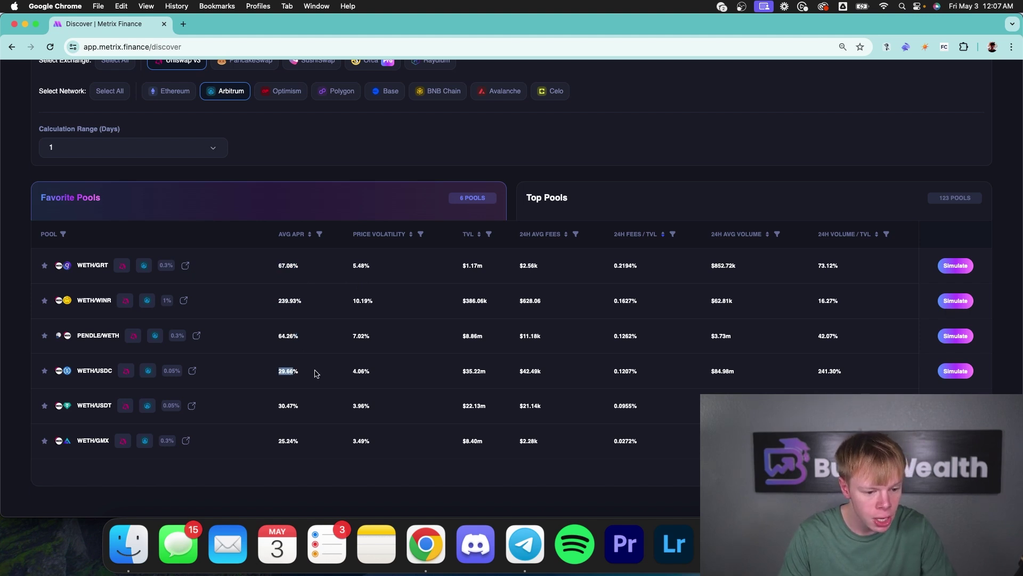
pyautogui.doubleClick(291, 407)
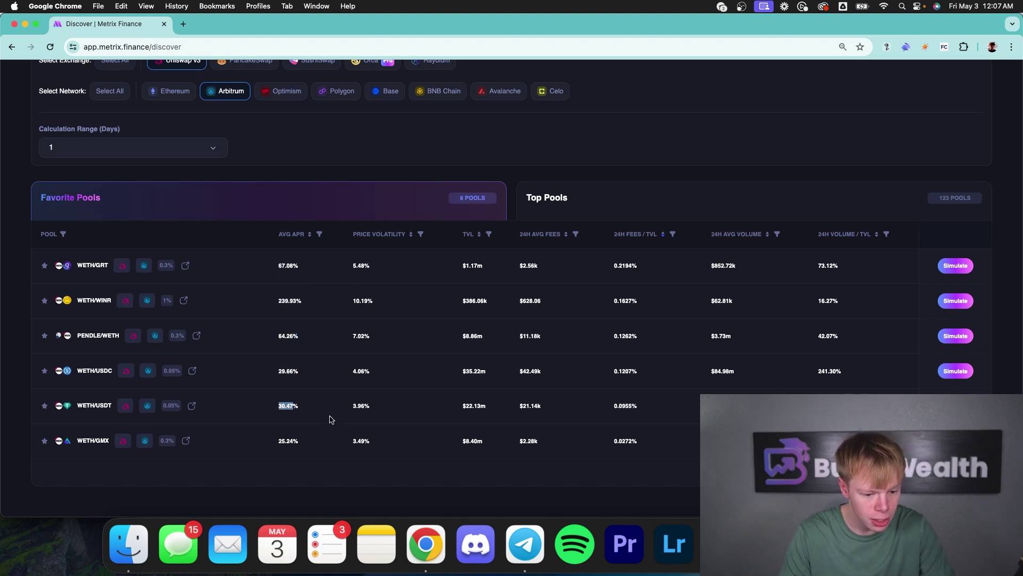
pyautogui.click(307, 416)
pyautogui.doubleClick(287, 440)
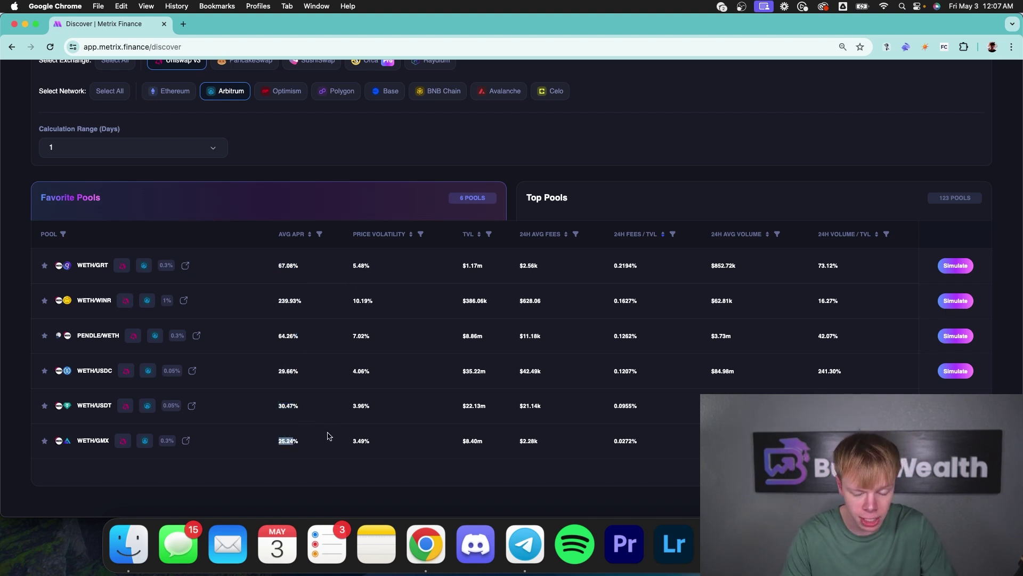
pyautogui.scroll(-3, 298, 416)
pyautogui.scroll(2, 160, 267)
# - Switch to a 7-day calculation range, note WETH/WINR's APR, then list the Top Pools
pyautogui.click(61, 129)
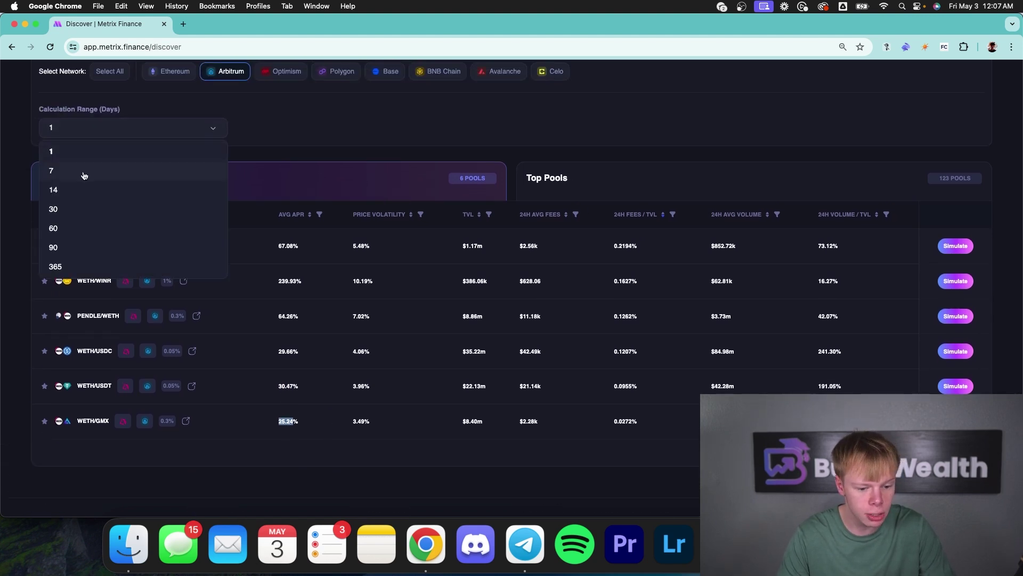
pyautogui.click(84, 176)
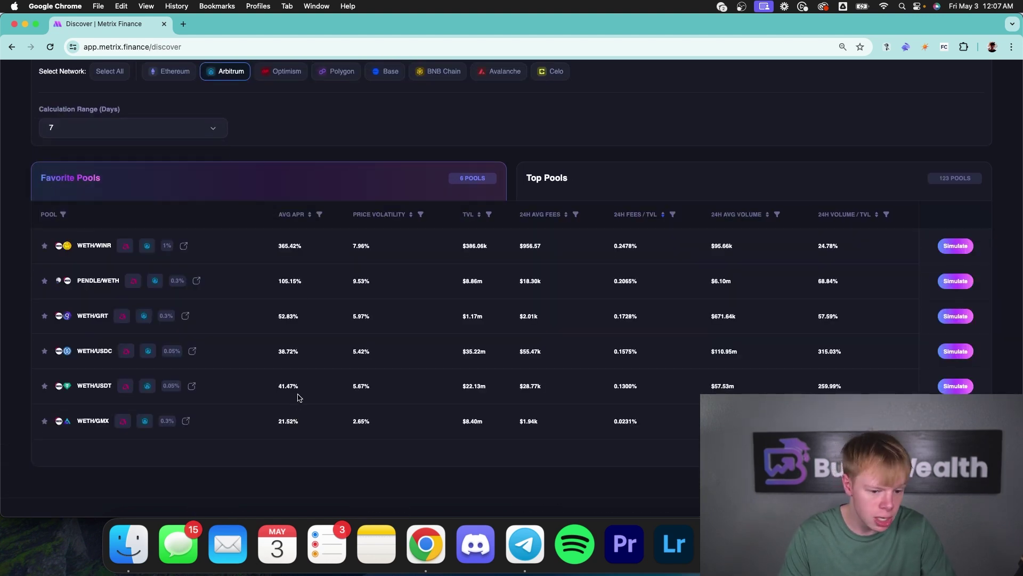
pyautogui.tripleClick(290, 243)
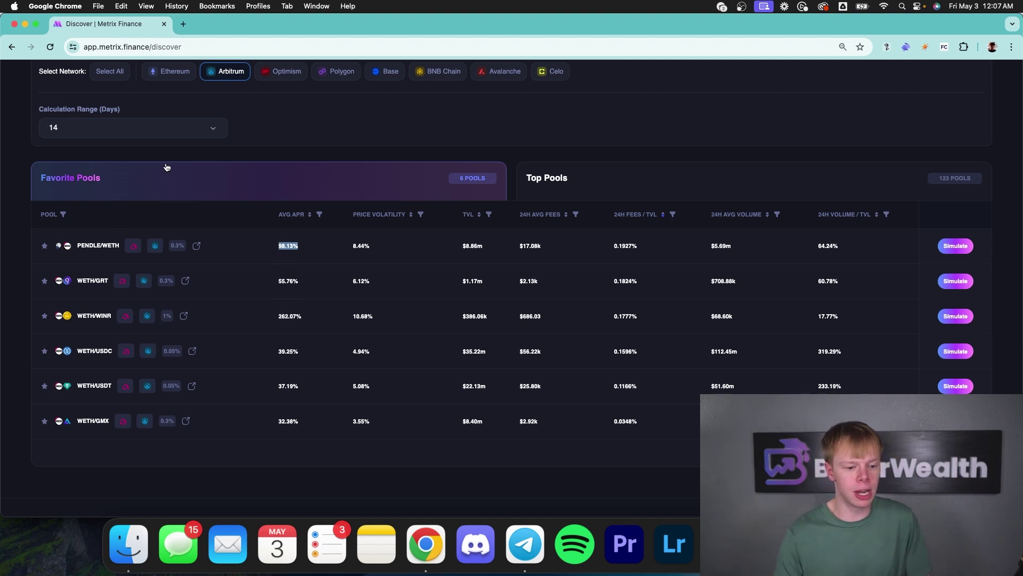
pyautogui.click(608, 196)
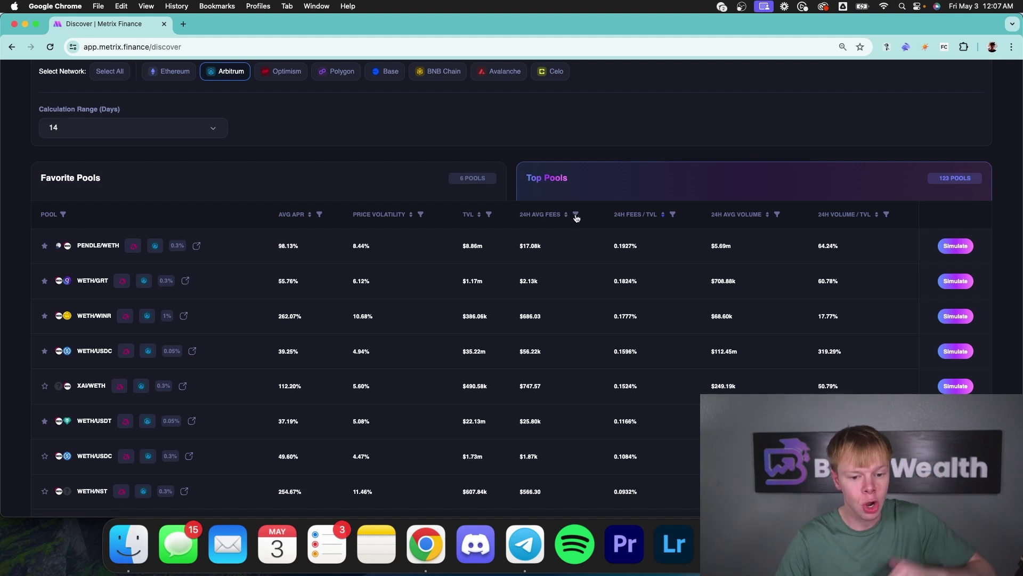
# - Filter the top pools to TVL higher than 1000000, leaving 7 pools
pyautogui.click(488, 214)
pyautogui.write('10000000')
pyautogui.click(558, 141)
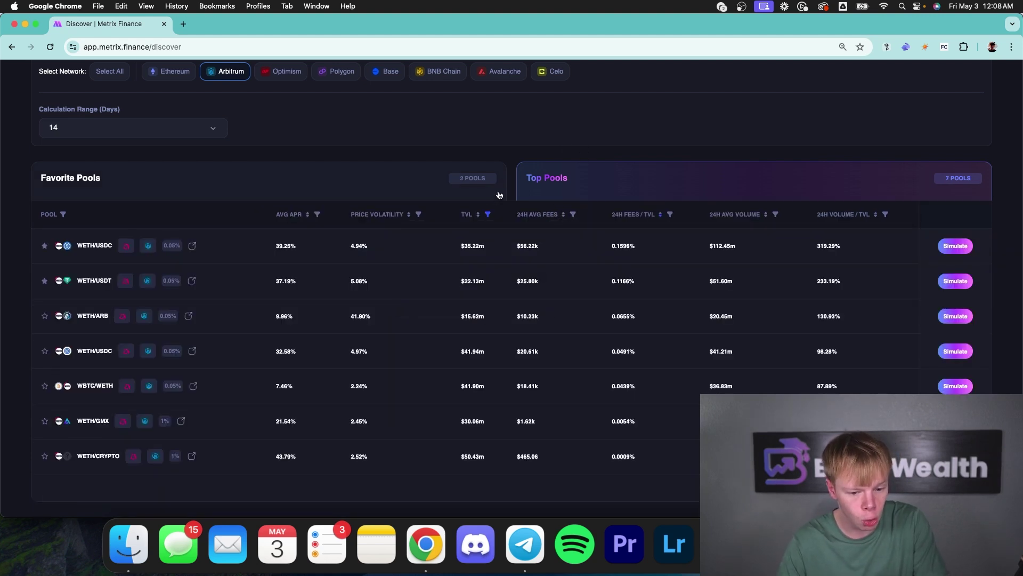
pyautogui.scroll(3, 490, 312)
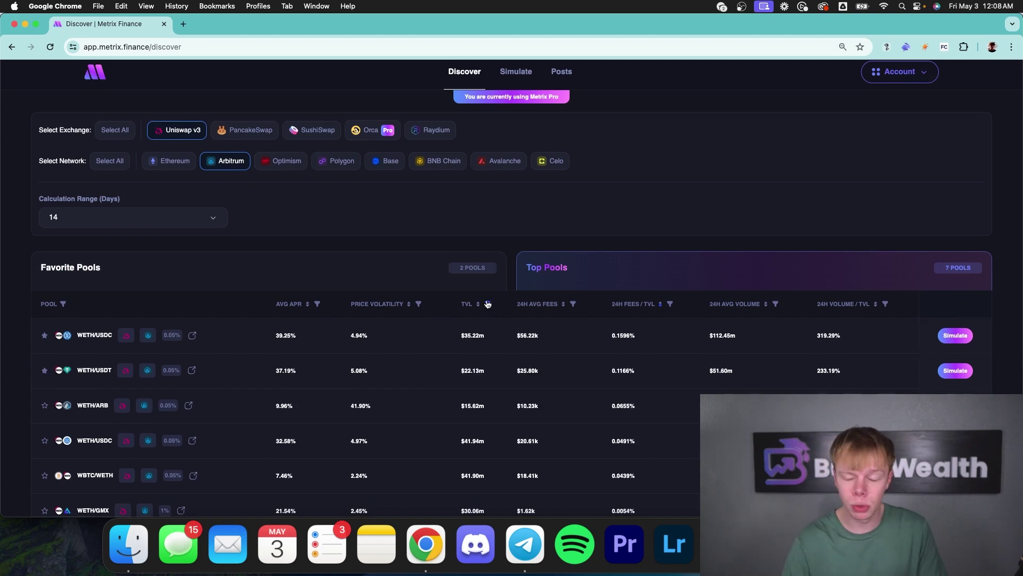
pyautogui.scroll(-5, 487, 304)
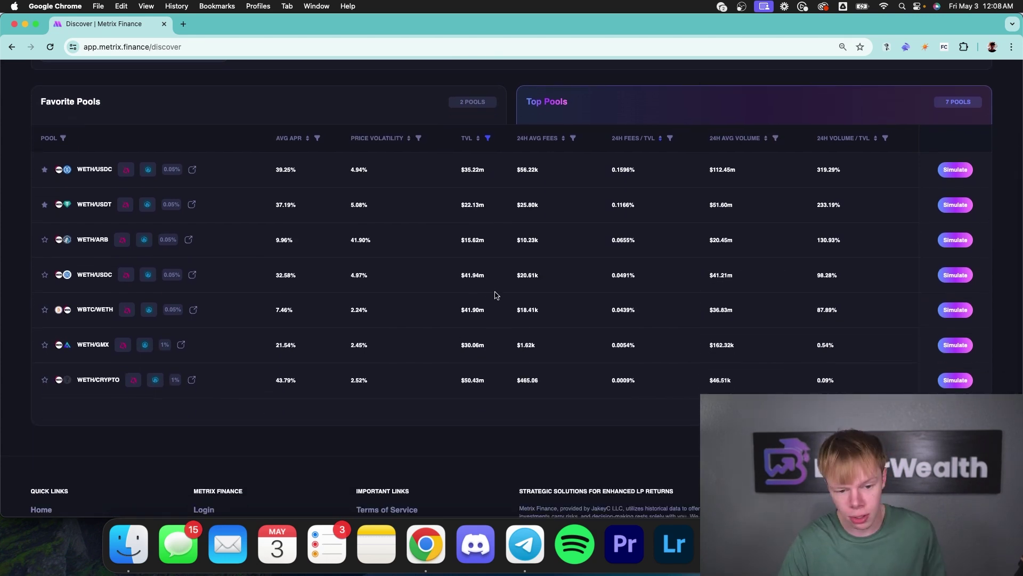
pyautogui.scroll(5, 502, 287)
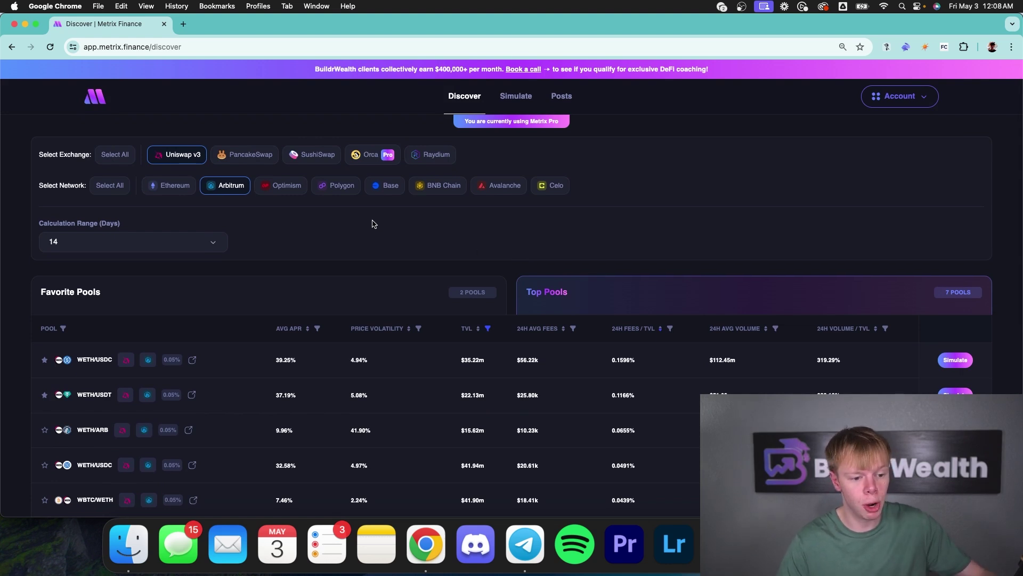
# - Include Optimism and Polygon pools in the network selection
pyautogui.click(296, 187)
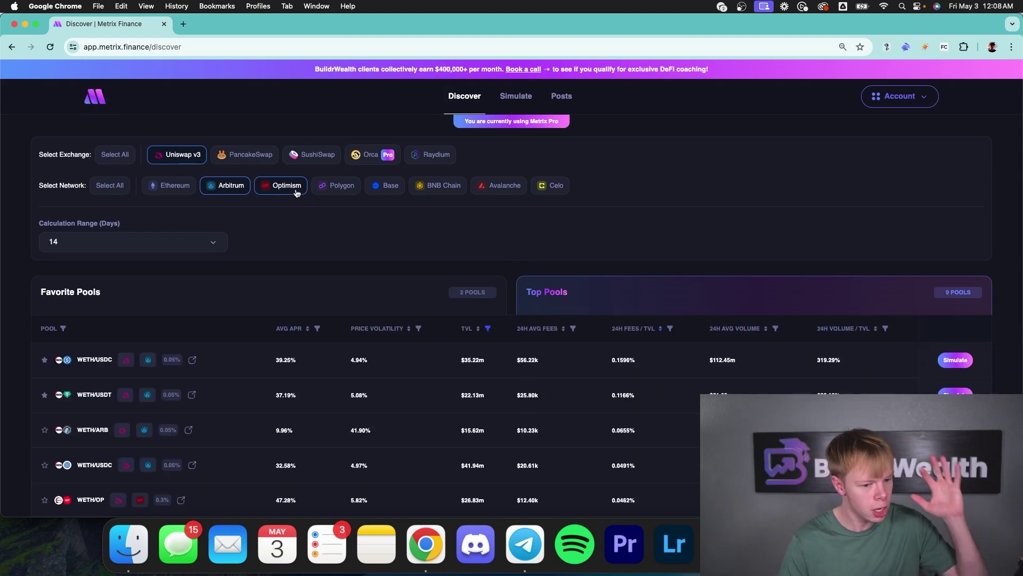
pyautogui.click(351, 186)
pyautogui.scroll(-7, 356, 186)
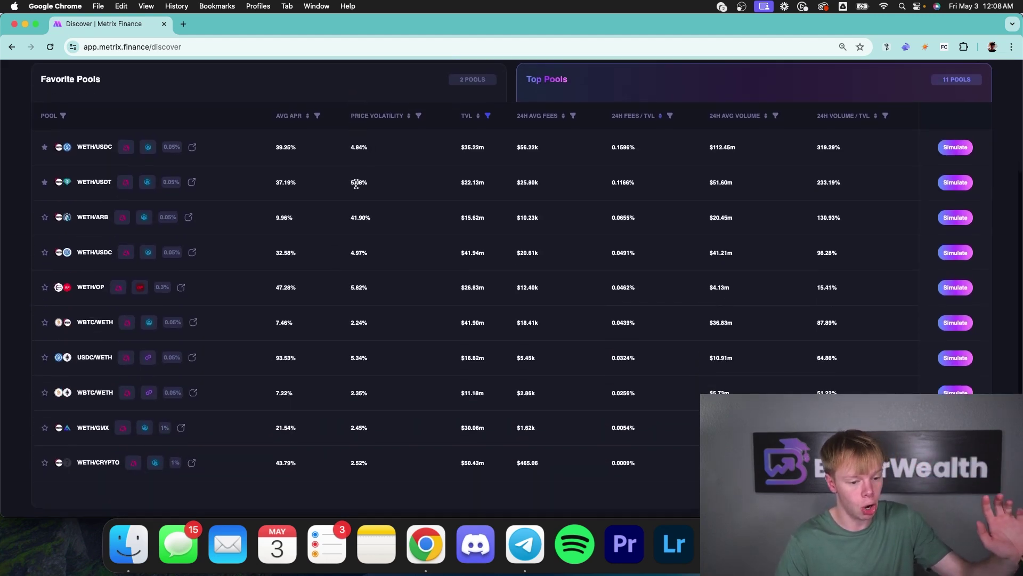
pyautogui.scroll(7, 356, 186)
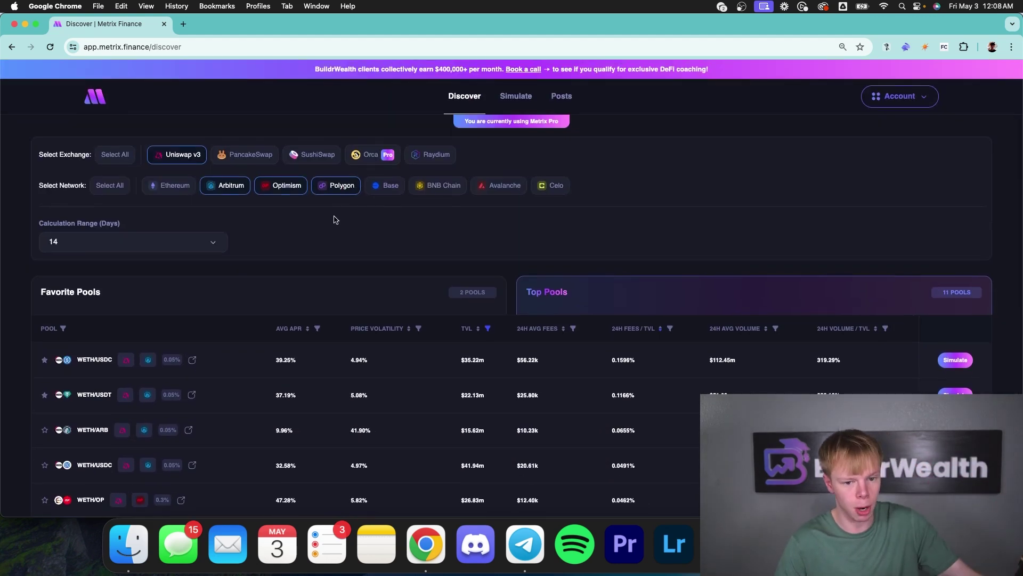
# - Return to Favorite Pools and clear the minimum TVL filter value
pyautogui.click(337, 297)
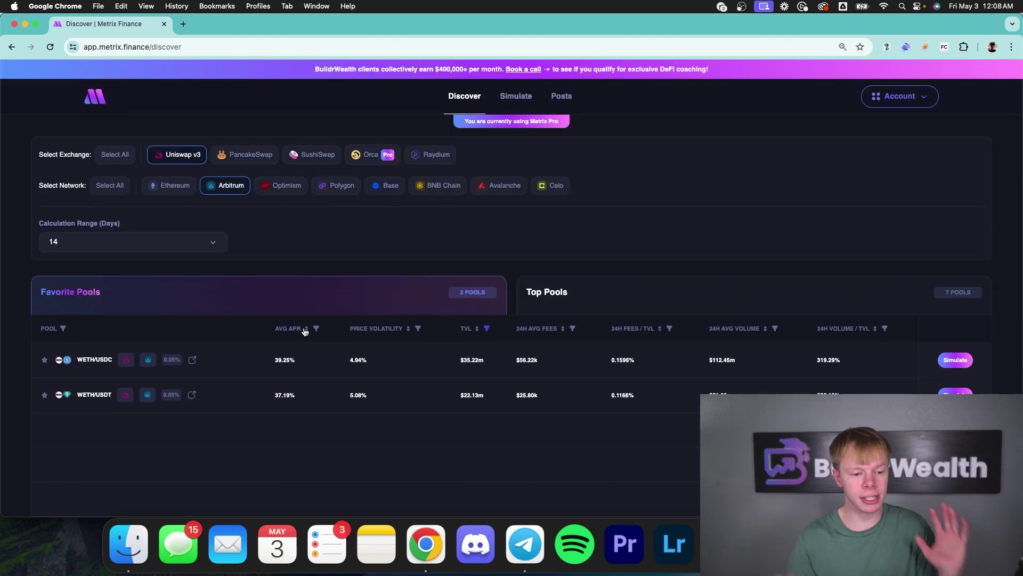
pyautogui.click(487, 328)
pyautogui.doubleClick(502, 358)
pyautogui.press('BackSpace')
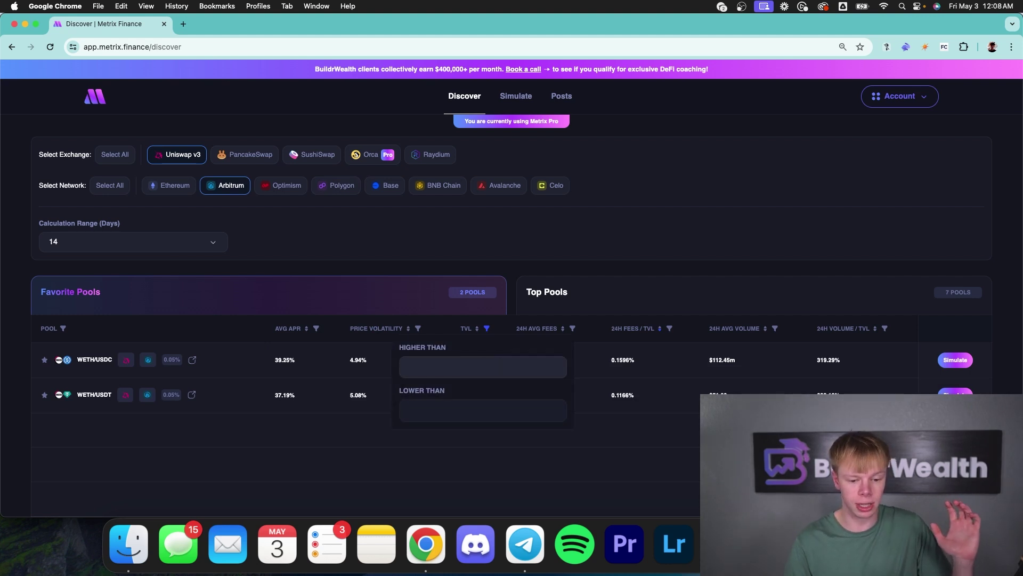
pyautogui.click(514, 267)
pyautogui.scroll(-4, 501, 267)
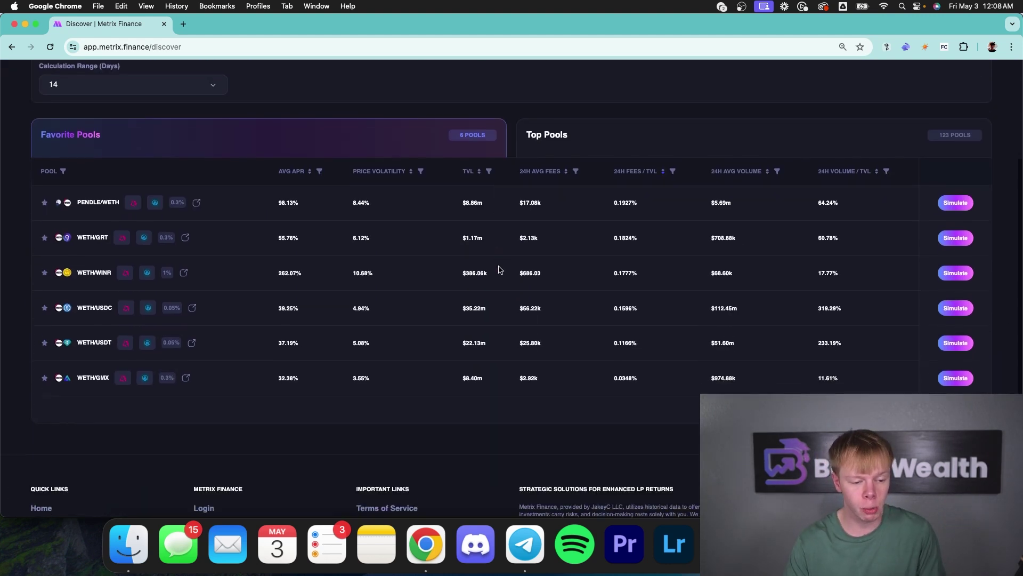
# - Open simulations of the PENDLE/WETH, WETH/WINR and WETH/USDC pools in separate tabs
pyautogui.keyDown('super'); pyautogui.click(955, 185); pyautogui.keyUp('super')
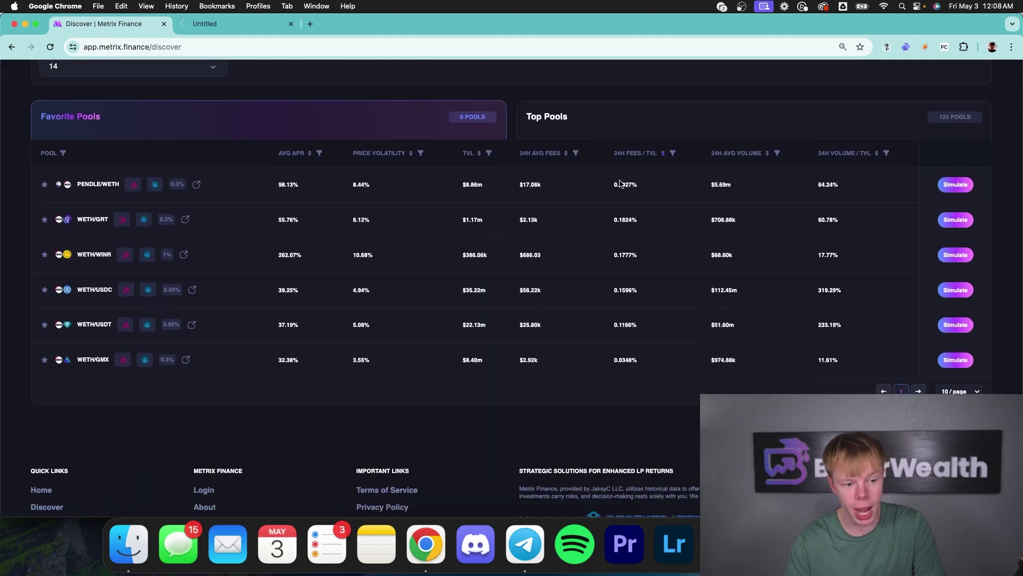
pyautogui.scroll(2, 229, 185)
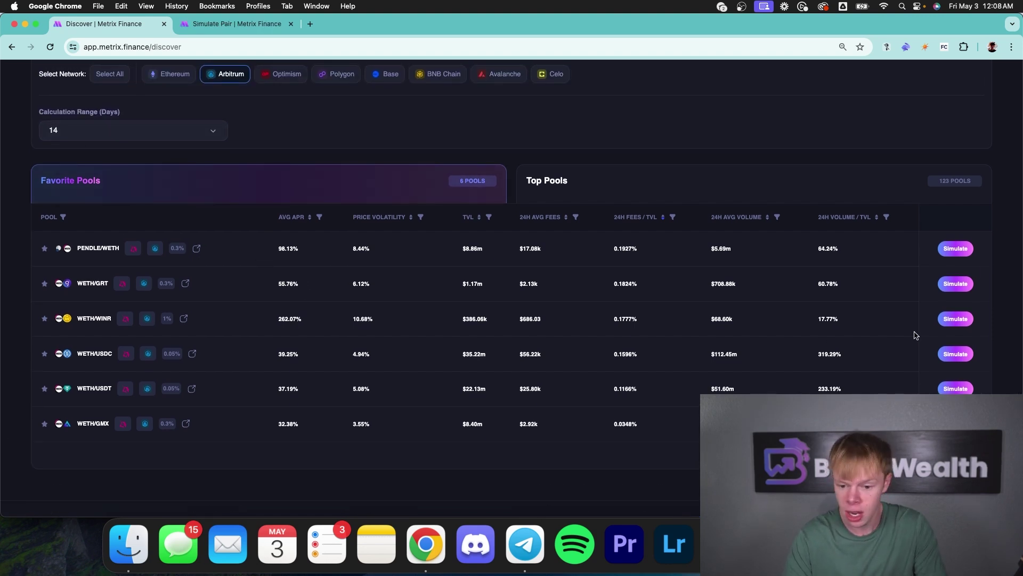
pyautogui.keyDown('super'); pyautogui.click(960, 323); pyautogui.keyUp('super')
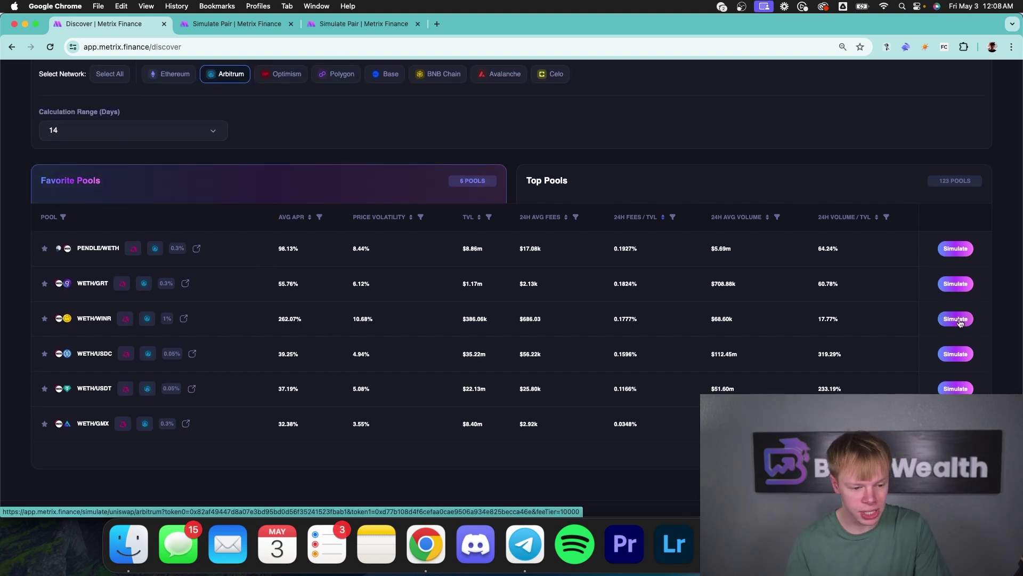
pyautogui.scroll(-4, 954, 322)
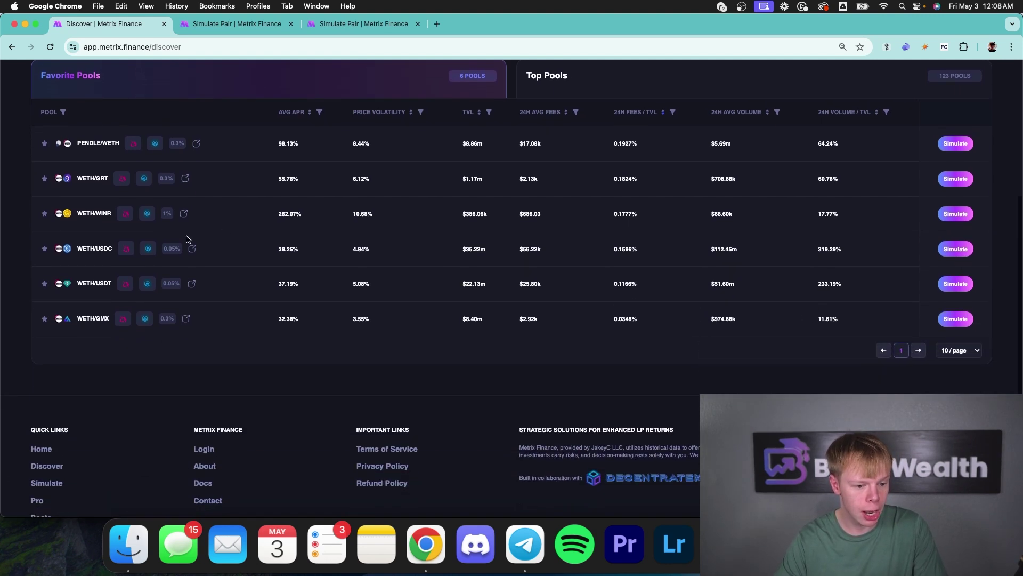
pyautogui.keyDown('super'); pyautogui.click(956, 250); pyautogui.keyUp('super')
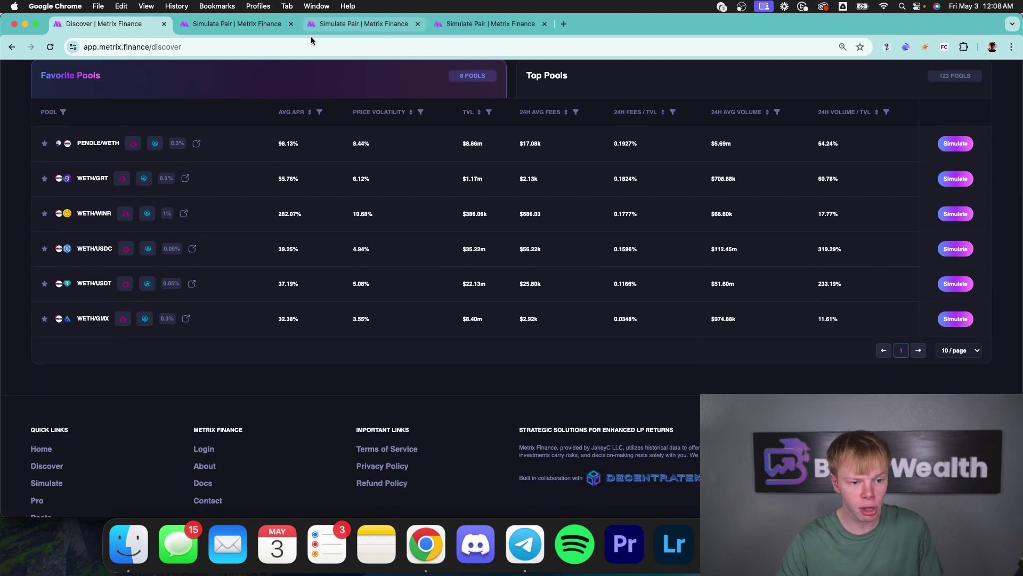
# - Switch to the WETH/PENDLE simulation and set its price range to -30% / +14%
pyautogui.click(251, 25)
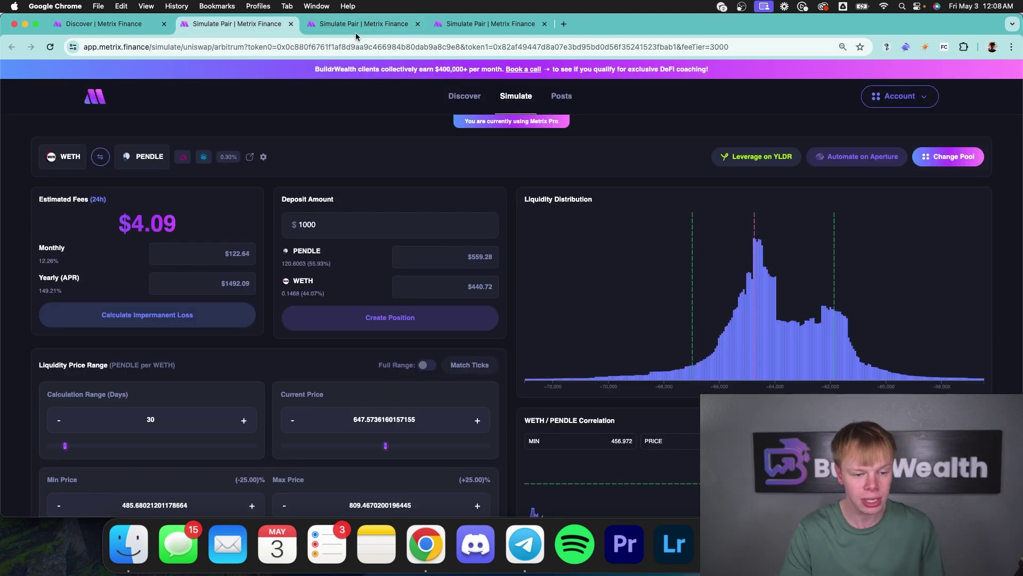
pyautogui.scroll(-5, 400, 232)
pyautogui.scroll(5, 401, 232)
pyautogui.scroll(-3, 401, 229)
pyautogui.scroll(-5, 384, 262)
pyautogui.moveTo(338, 317); pyautogui.dragTo(308, 318)
pyautogui.moveTo(201, 318); pyautogui.dragTo(185, 317)
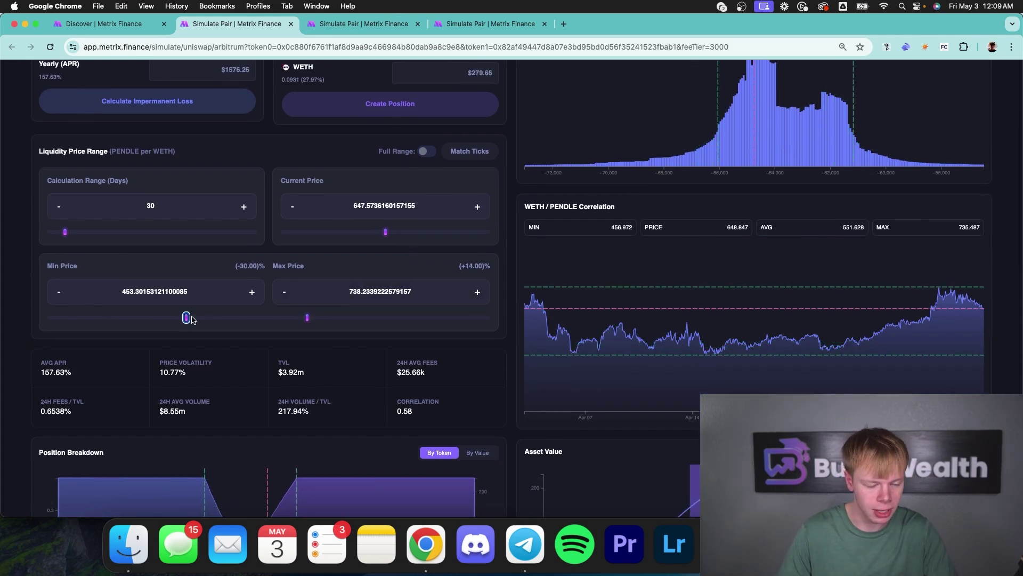
# - Check the resulting 157.63% yearly APR and the 30-day calculation range
pyautogui.scroll(4, 256, 186)
pyautogui.doubleClick(53, 187)
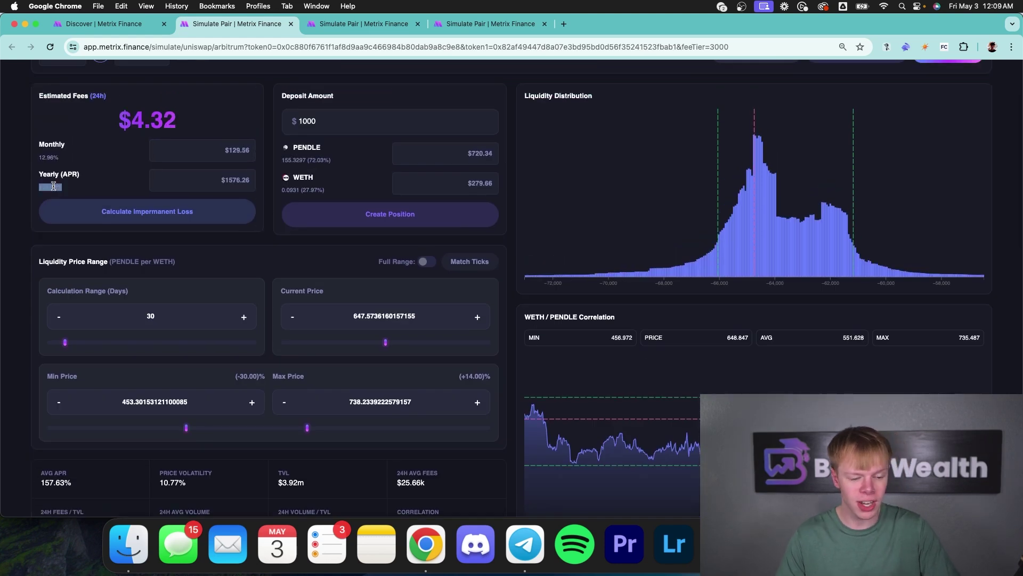
pyautogui.scroll(-1, 163, 186)
pyautogui.doubleClick(151, 278)
pyautogui.scroll(-5, 151, 278)
pyautogui.scroll(-20, 373, 228)
pyautogui.scroll(3, 767, 200)
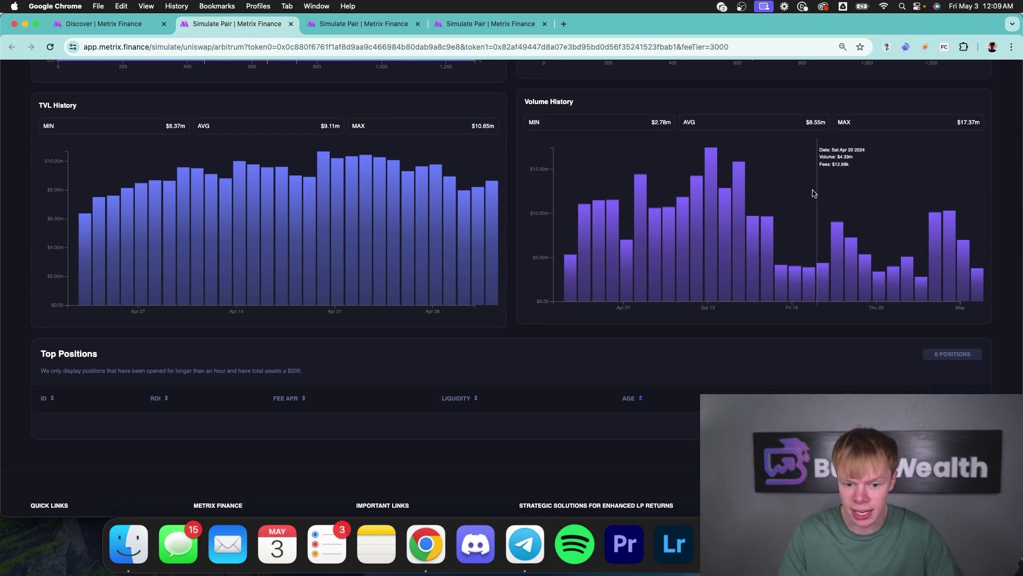
pyautogui.scroll(7, 832, 228)
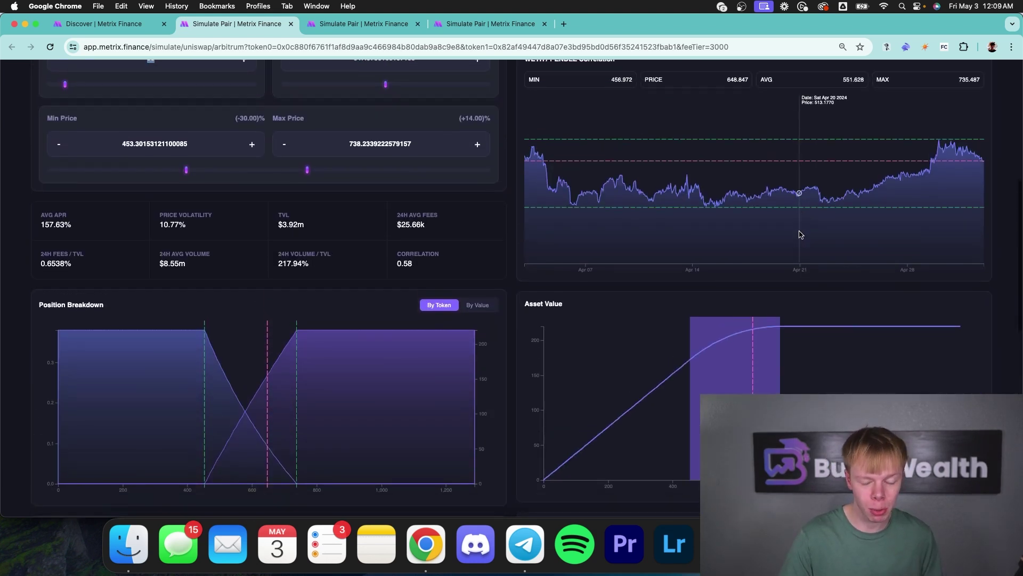
pyautogui.scroll(-7, 800, 229)
pyautogui.scroll(-1, 804, 235)
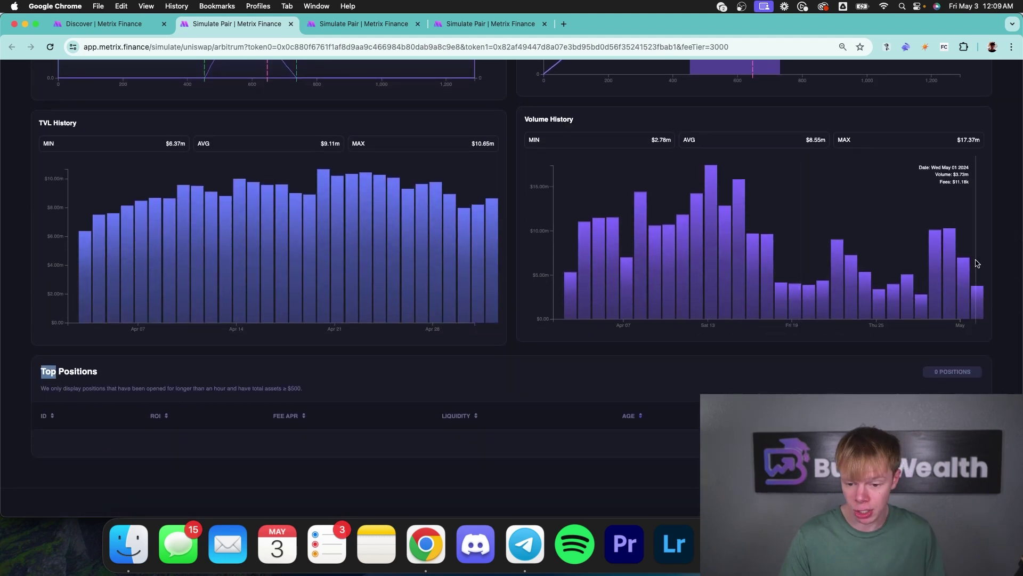
pyautogui.scroll(10, 587, 278)
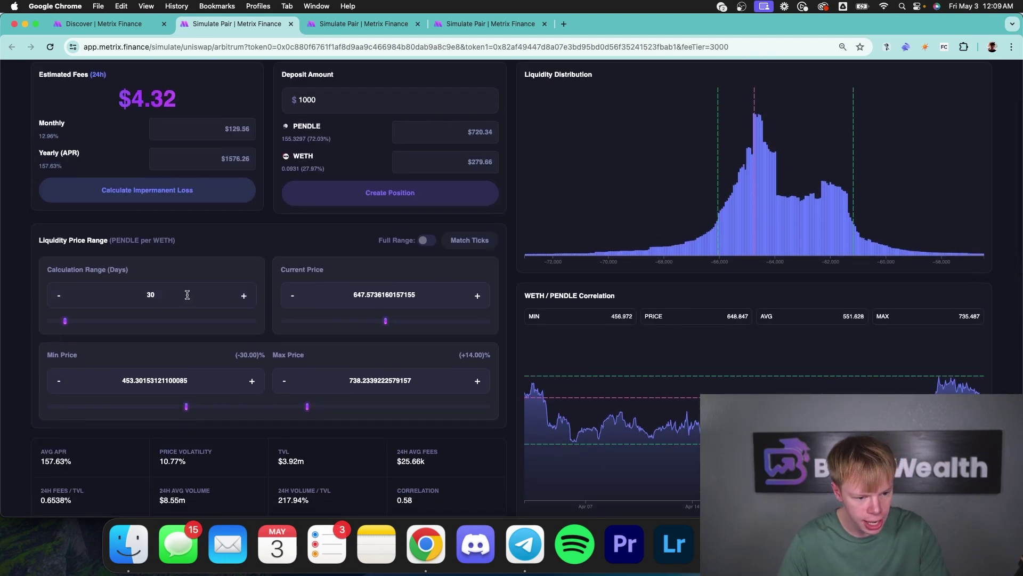
# - Try a 1-day calculation range, giving 68.71% yearly APR, then restore 30 days
pyautogui.doubleClick(187, 294)
pyautogui.write('1')
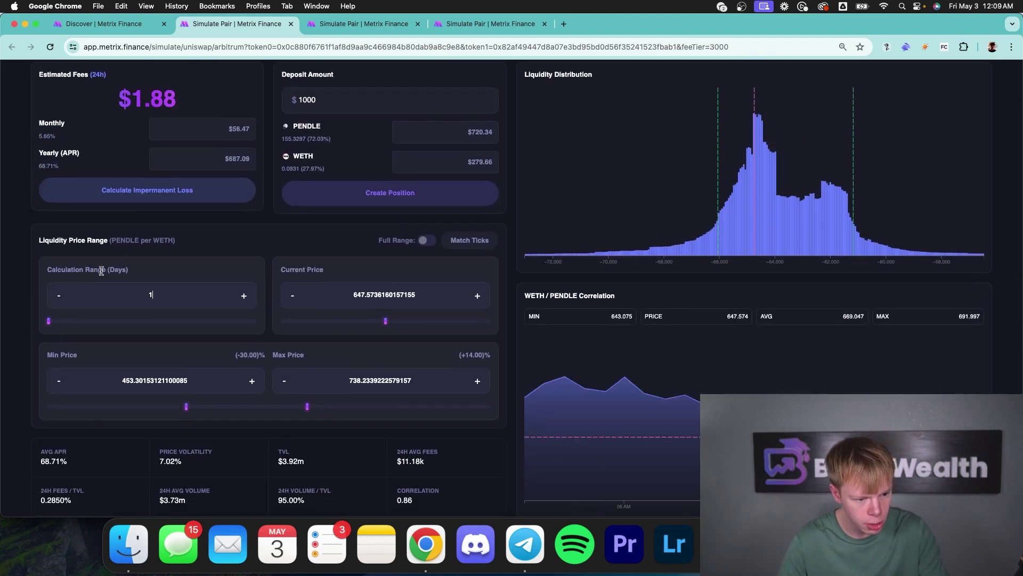
pyautogui.doubleClick(44, 166)
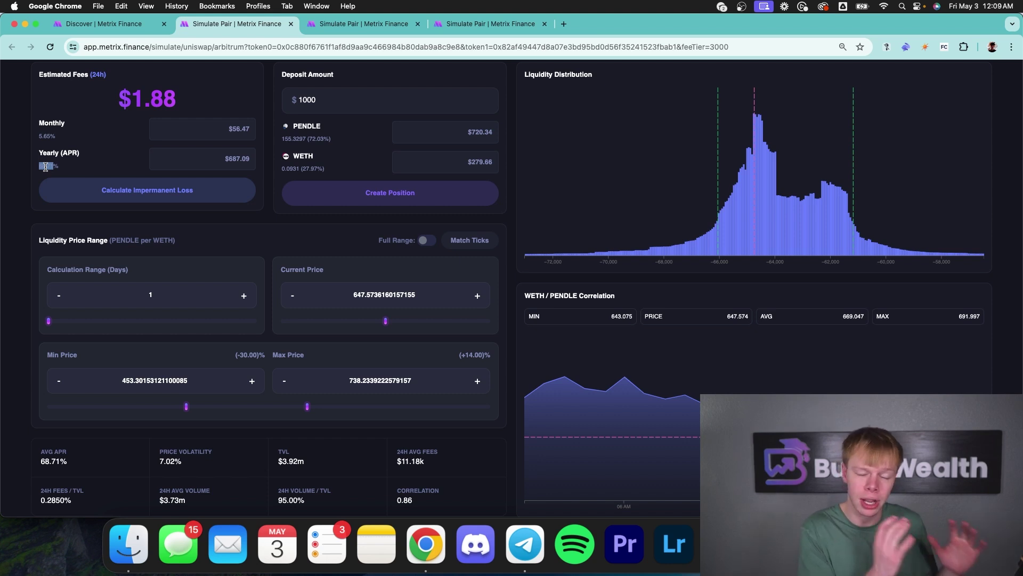
pyautogui.doubleClick(150, 295)
pyautogui.write('30')
pyautogui.scroll(-3, 724, 224)
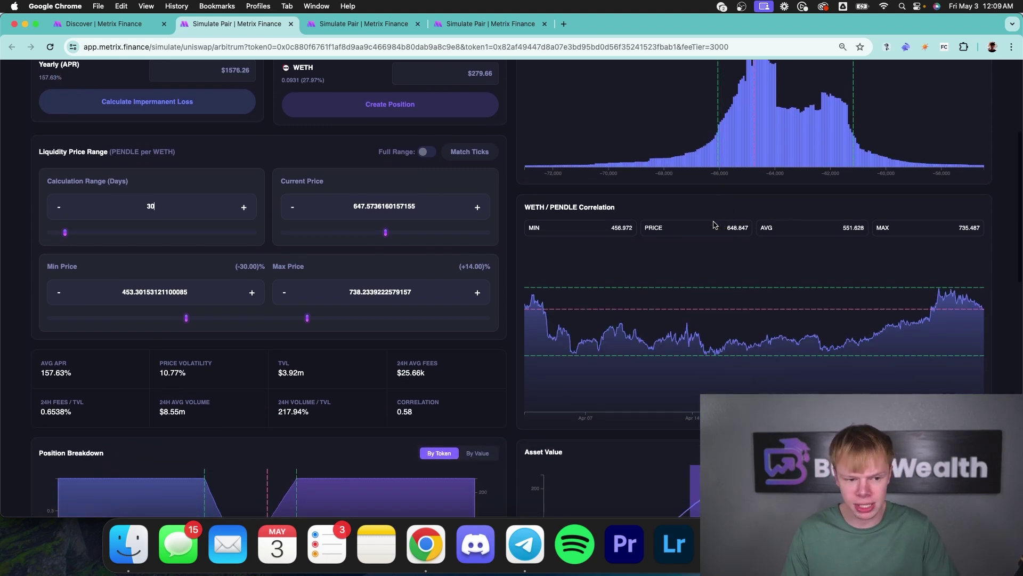
pyautogui.scroll(3, 724, 224)
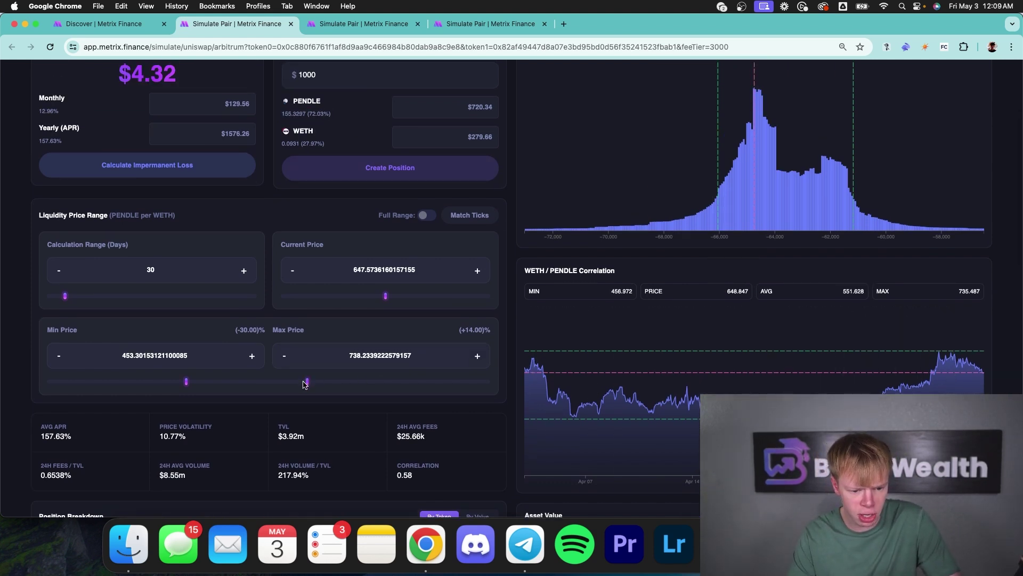
# - Set the maximum price to 800 and the minimum price to 550
pyautogui.moveTo(307, 381); pyautogui.dragTo(332, 381)
pyautogui.doubleClick(359, 356)
pyautogui.write('800')
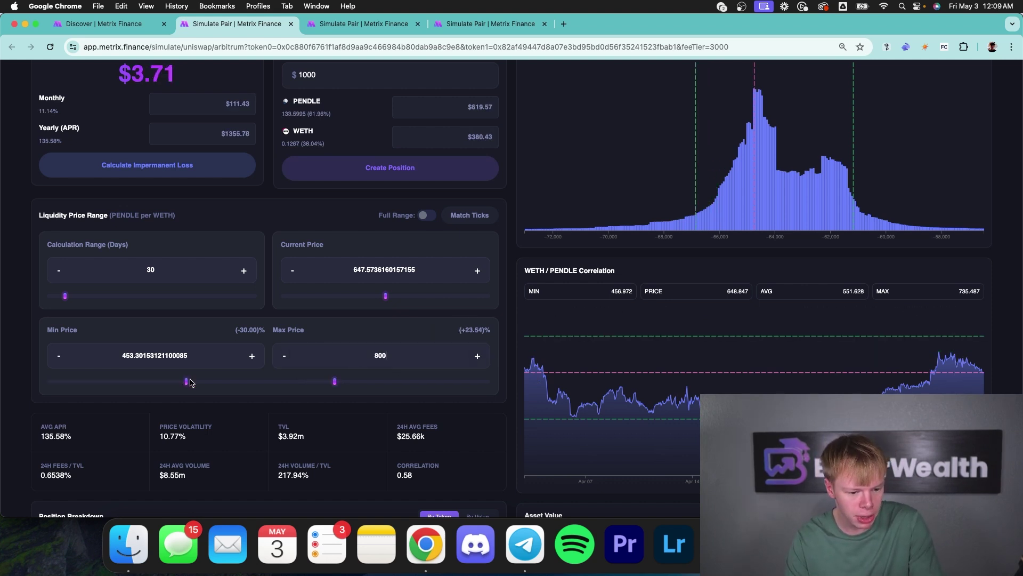
pyautogui.moveTo(190, 383); pyautogui.dragTo(228, 381)
pyautogui.doubleClick(186, 355)
pyautogui.write('550')
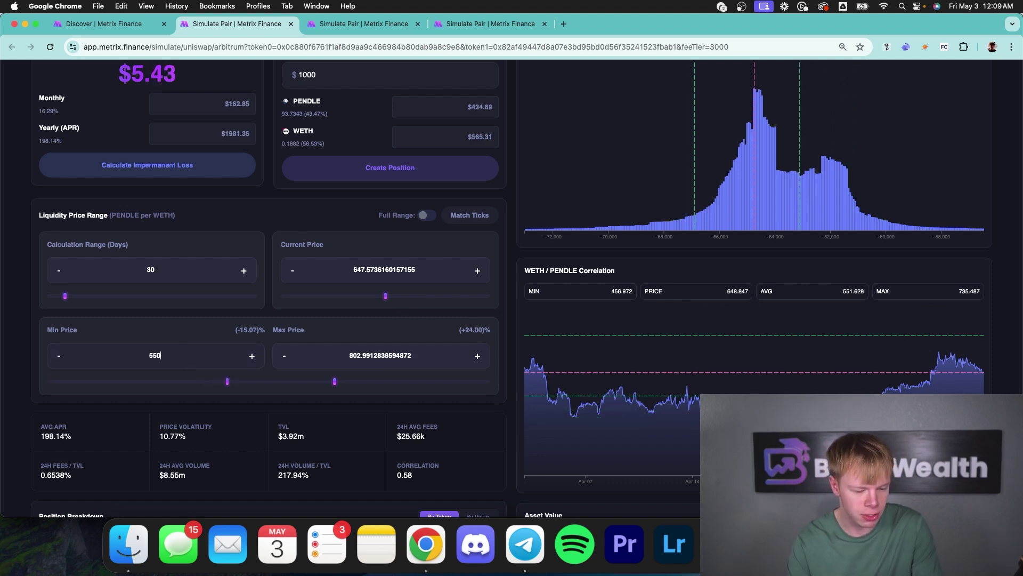
pyautogui.doubleClick(361, 354)
pyautogui.write('800')
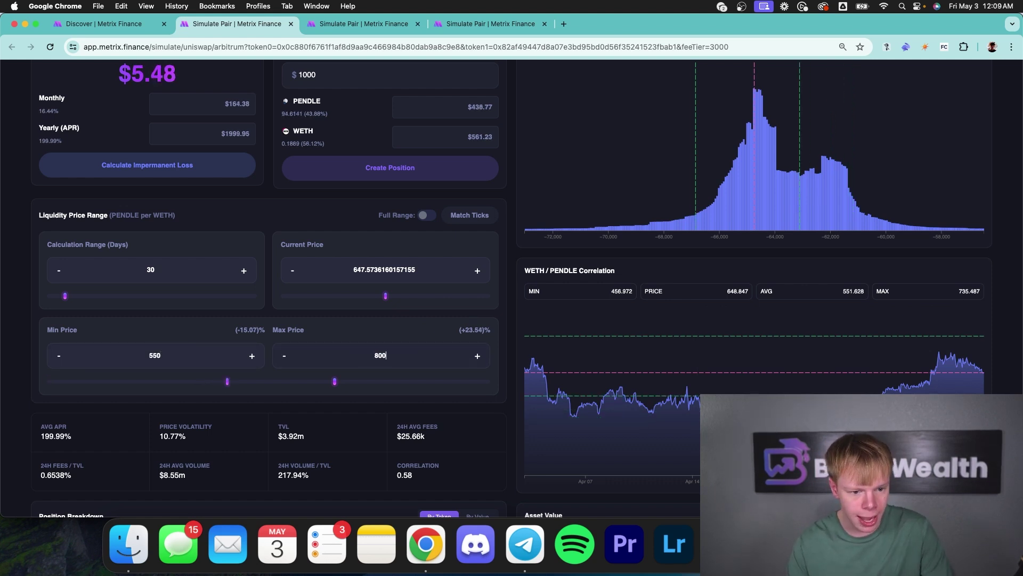
pyautogui.doubleClick(308, 144)
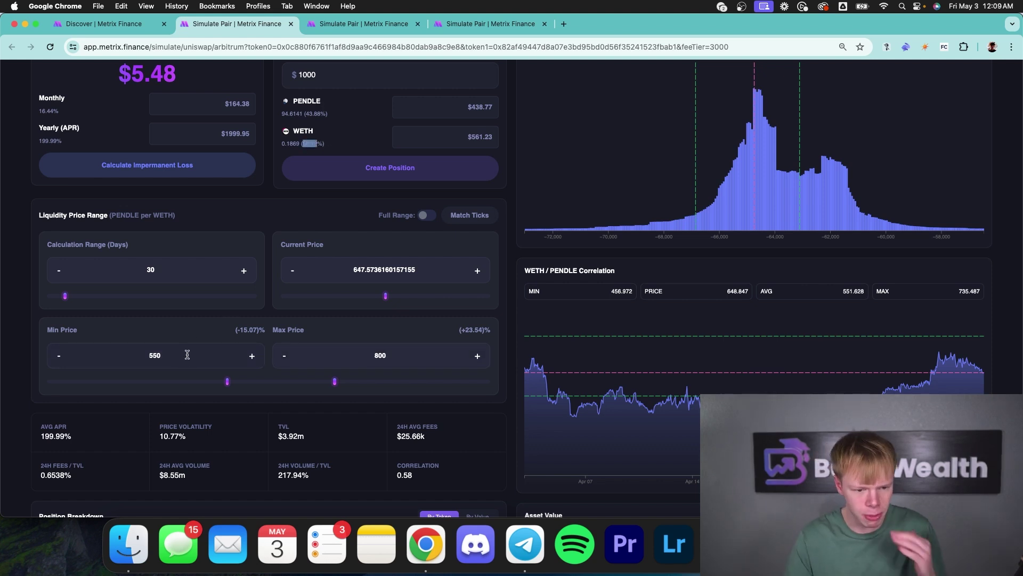
# - Lower the minimum price to 520 and set the calculation range to 1 day
pyautogui.moveTo(187, 354); pyautogui.dragTo(74, 352)
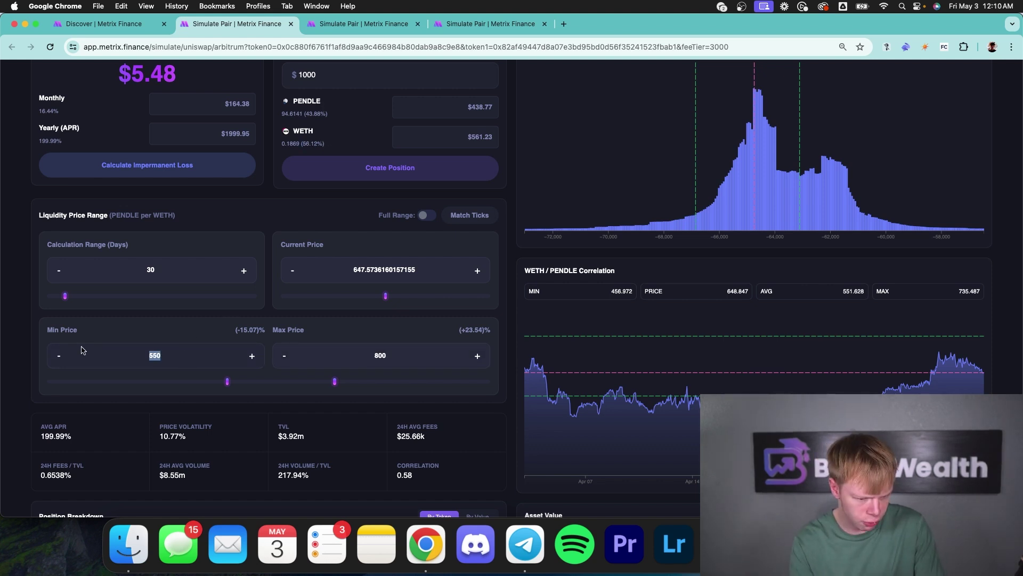
pyautogui.write('520')
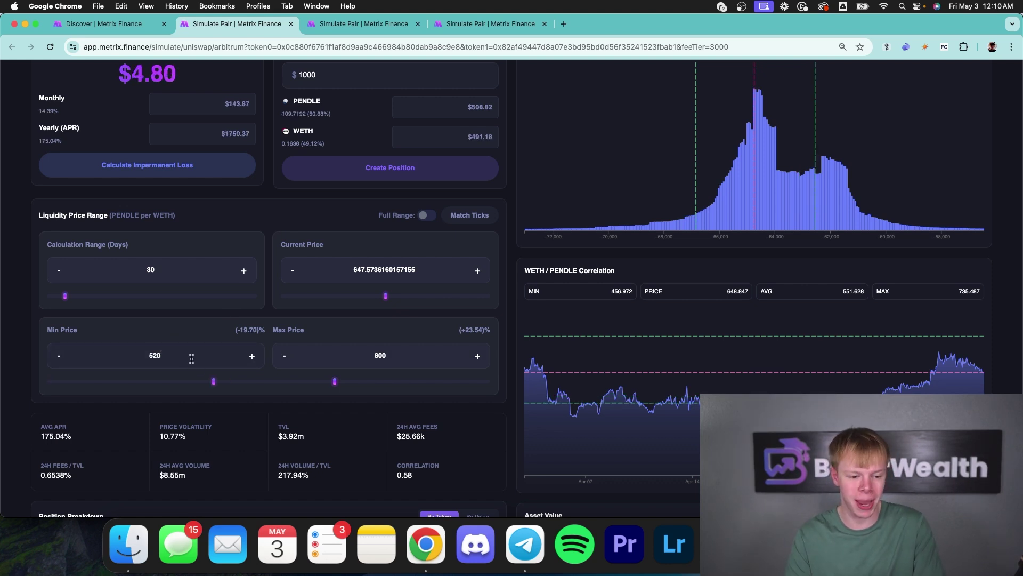
pyautogui.moveTo(417, 352); pyautogui.dragTo(382, 372)
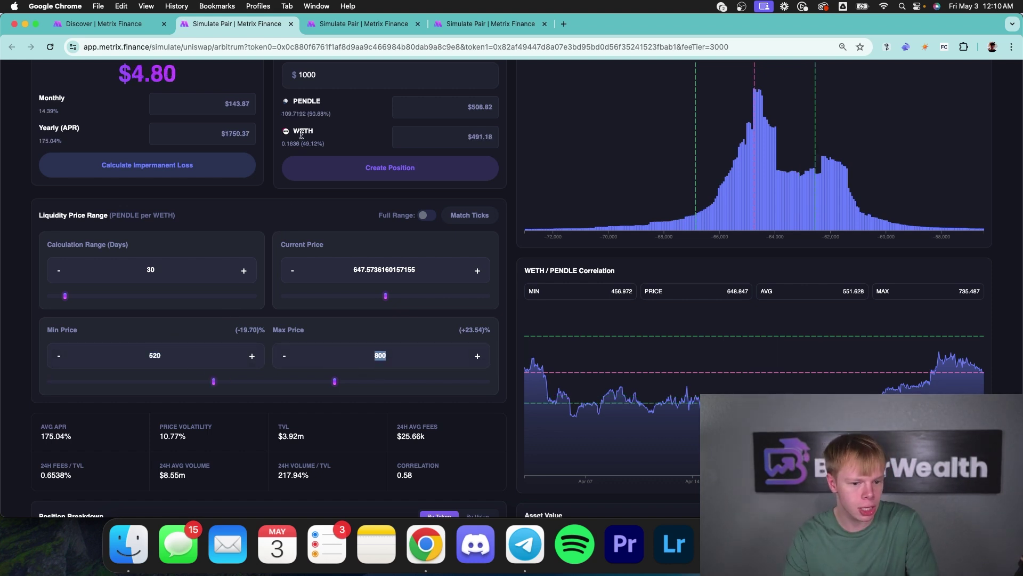
pyautogui.moveTo(183, 258); pyautogui.dragTo(119, 265)
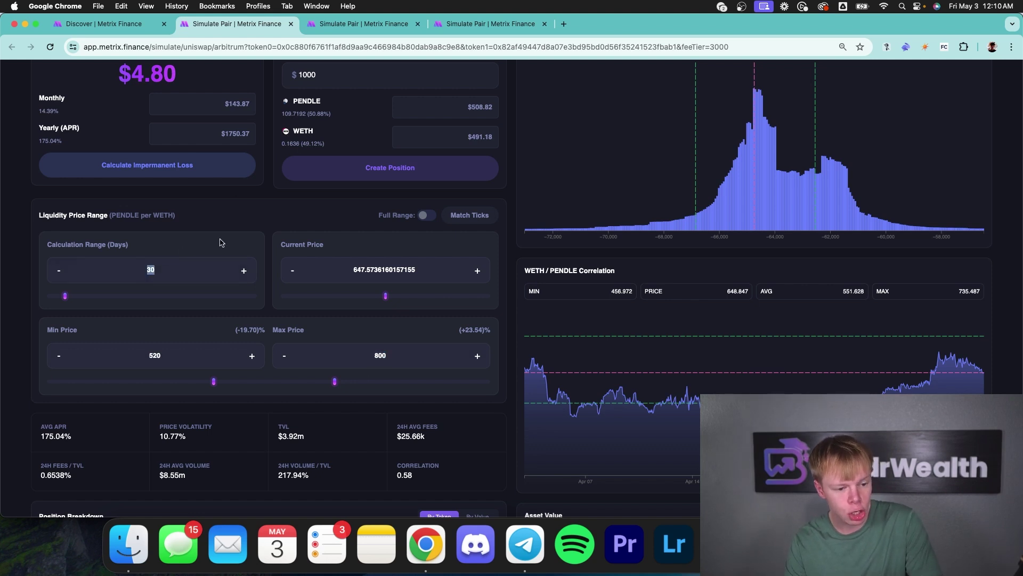
pyautogui.write('1')
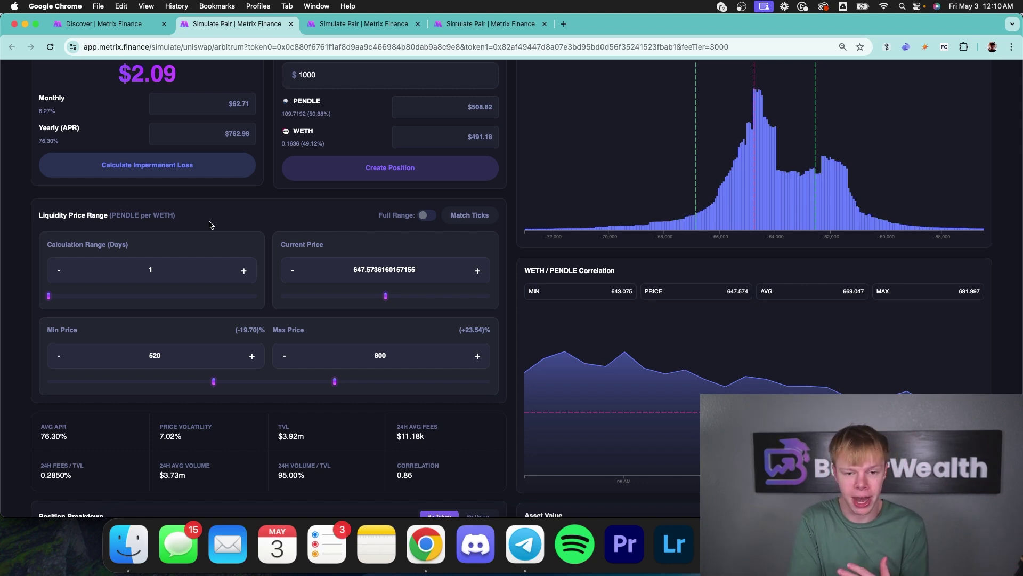
pyautogui.scroll(-5, 514, 267)
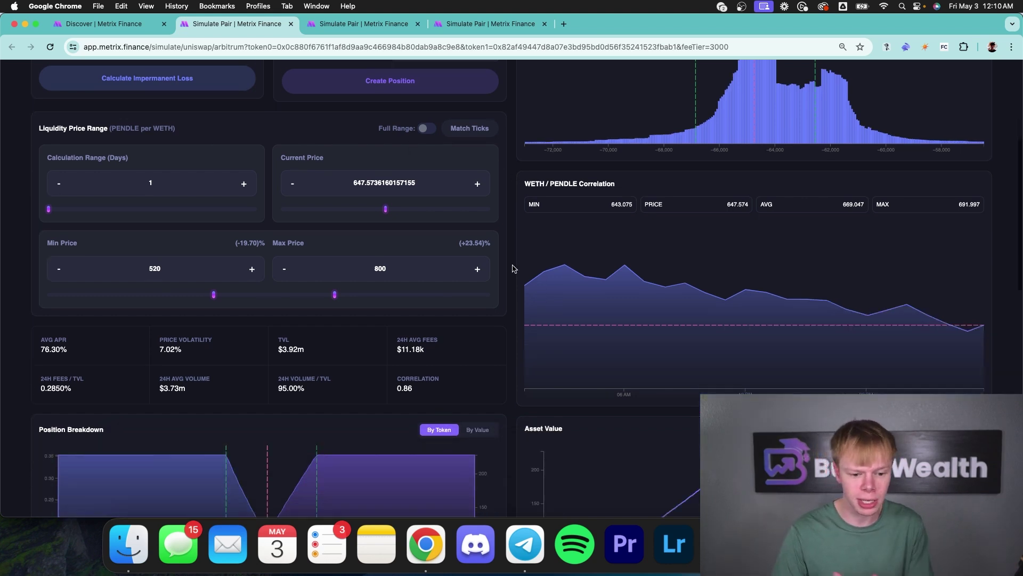
pyautogui.doubleClick(408, 292)
pyautogui.scroll(-2, 412, 288)
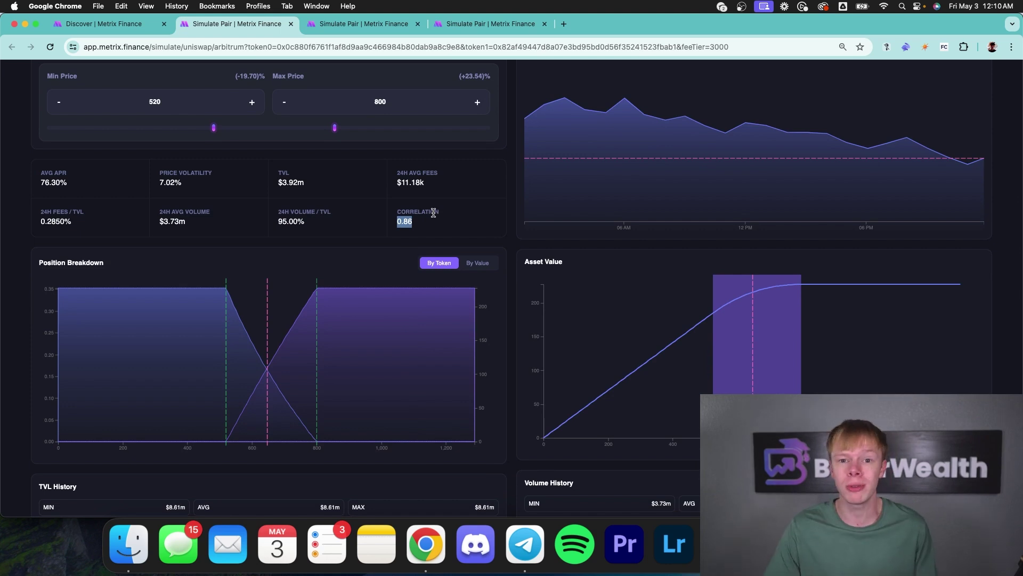
# - Switch to the WINR/WETH simulation, price it in WINR per WETH, and raise max price to +58%
pyautogui.hotkey('ctrl', 'Tab')
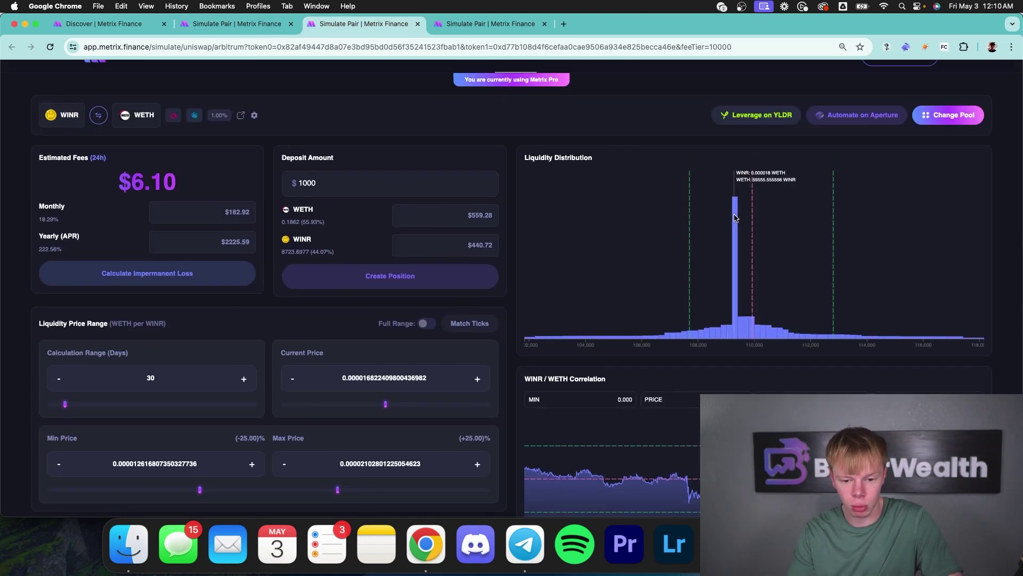
pyautogui.scroll(-2, 735, 216)
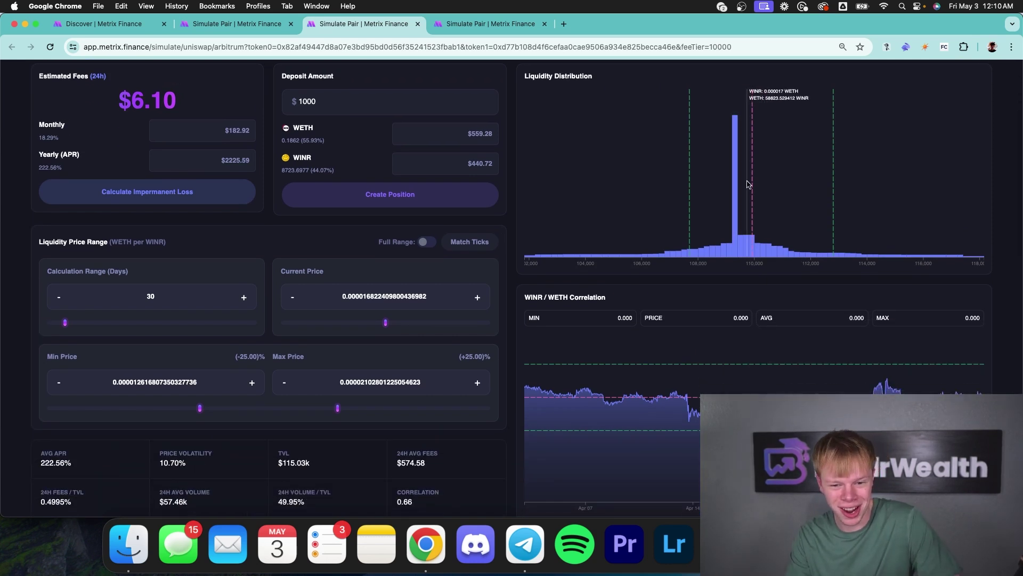
pyautogui.scroll(3, 738, 176)
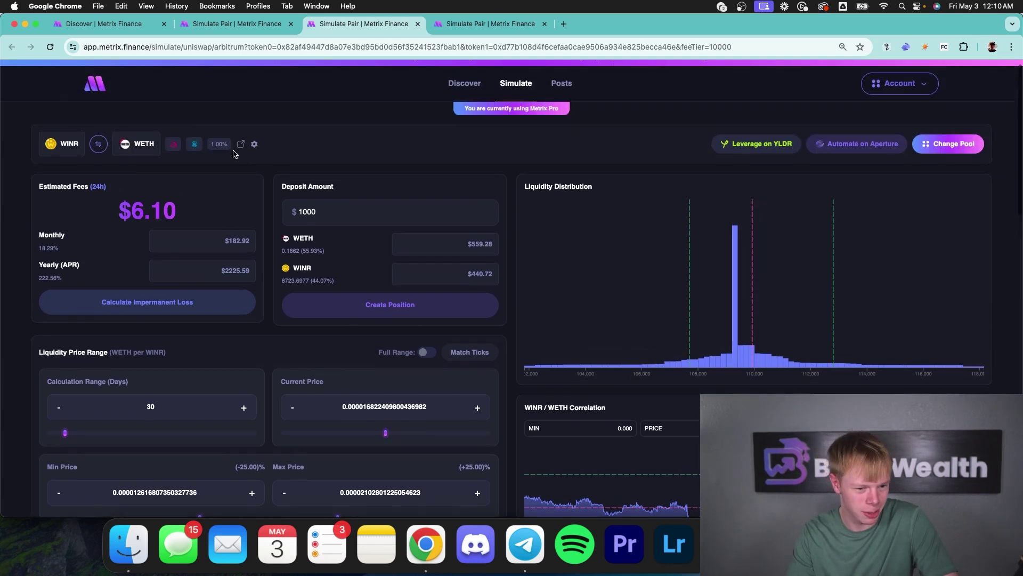
pyautogui.click(100, 144)
pyautogui.scroll(-5, 658, 155)
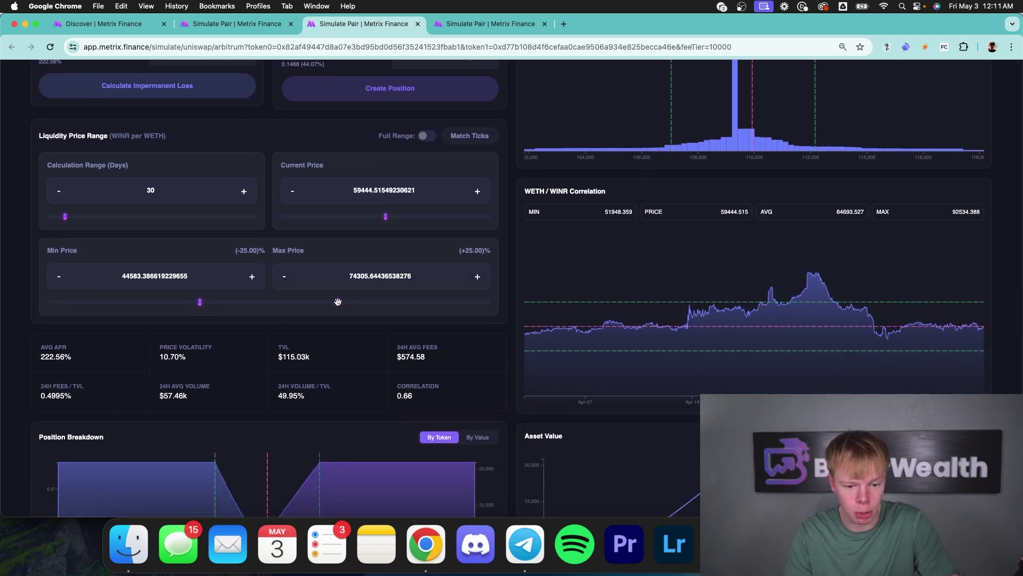
pyautogui.moveTo(338, 301); pyautogui.dragTo(350, 309)
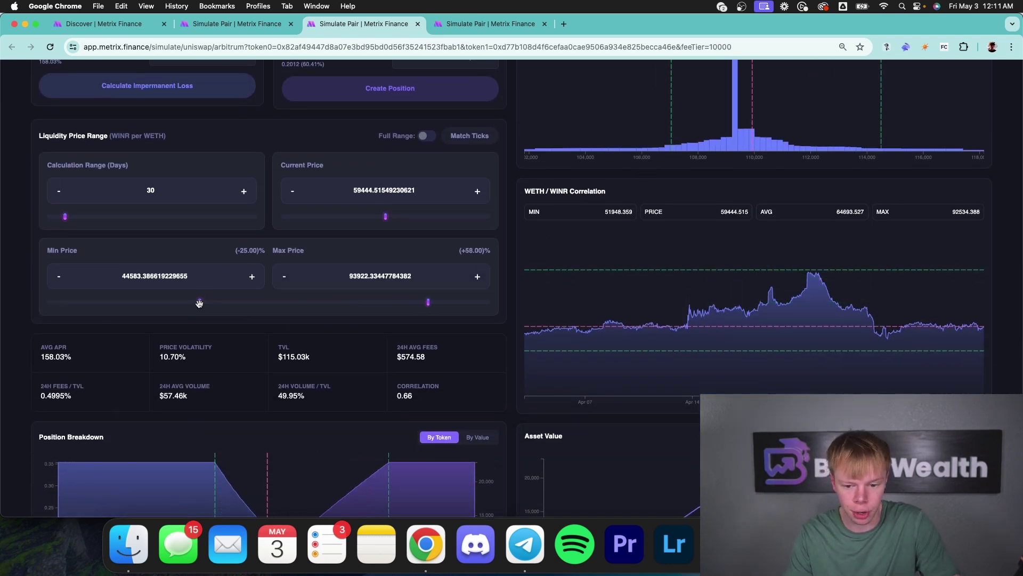
# - Set the WETH/WINR minimum price to 31500 WINR per WETH
pyautogui.moveTo(199, 303); pyautogui.dragTo(230, 302)
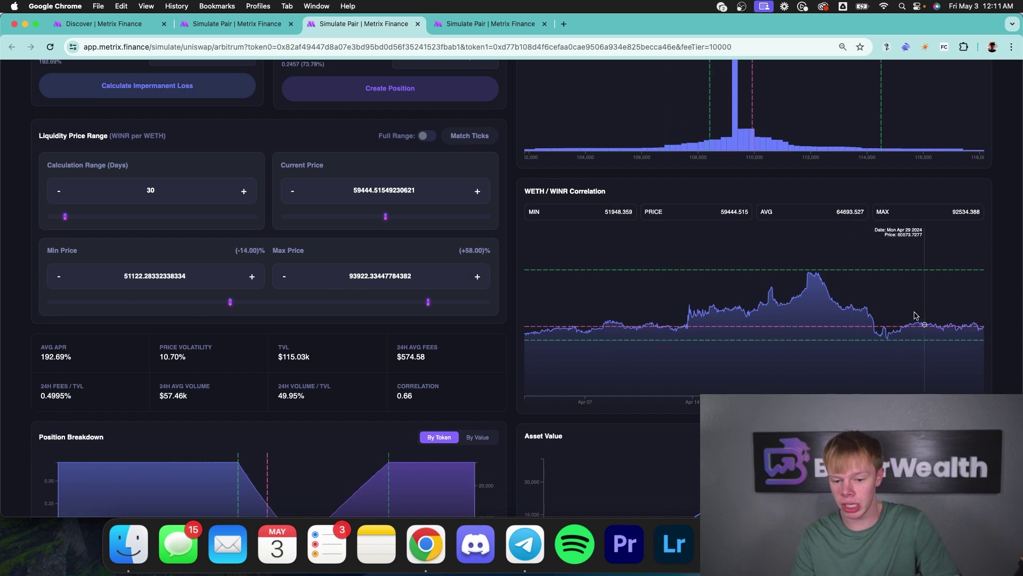
pyautogui.scroll(3, 890, 319)
pyautogui.scroll(-3, 865, 311)
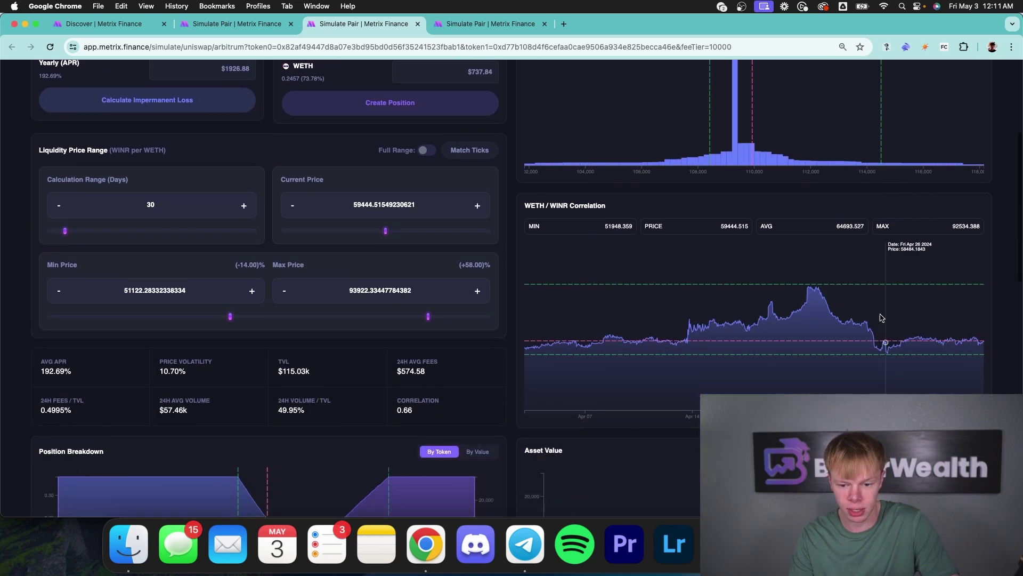
pyautogui.scroll(-1, 883, 328)
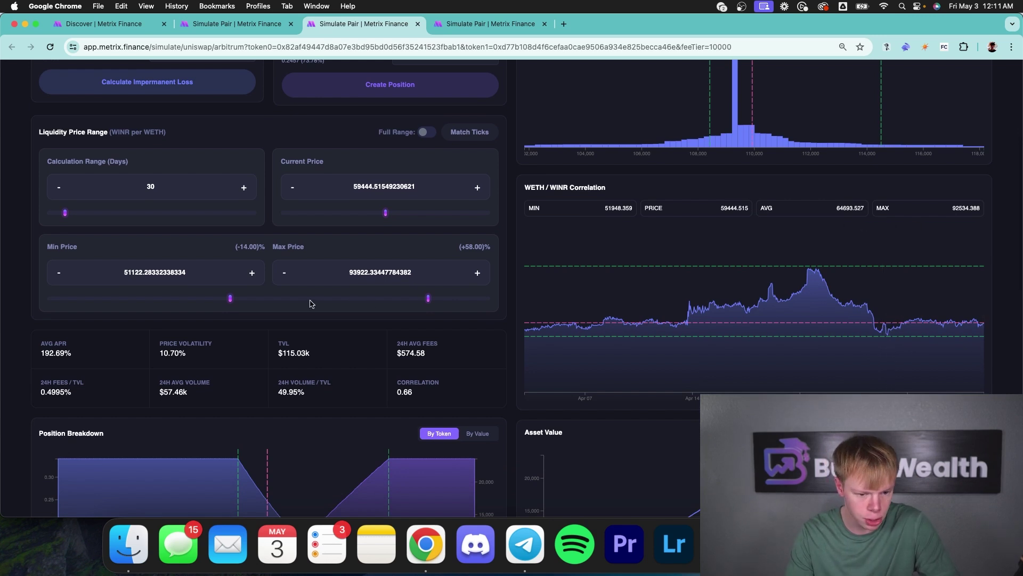
pyautogui.moveTo(229, 299); pyautogui.dragTo(143, 298)
pyautogui.doubleClick(154, 272)
pyautogui.write('3150')
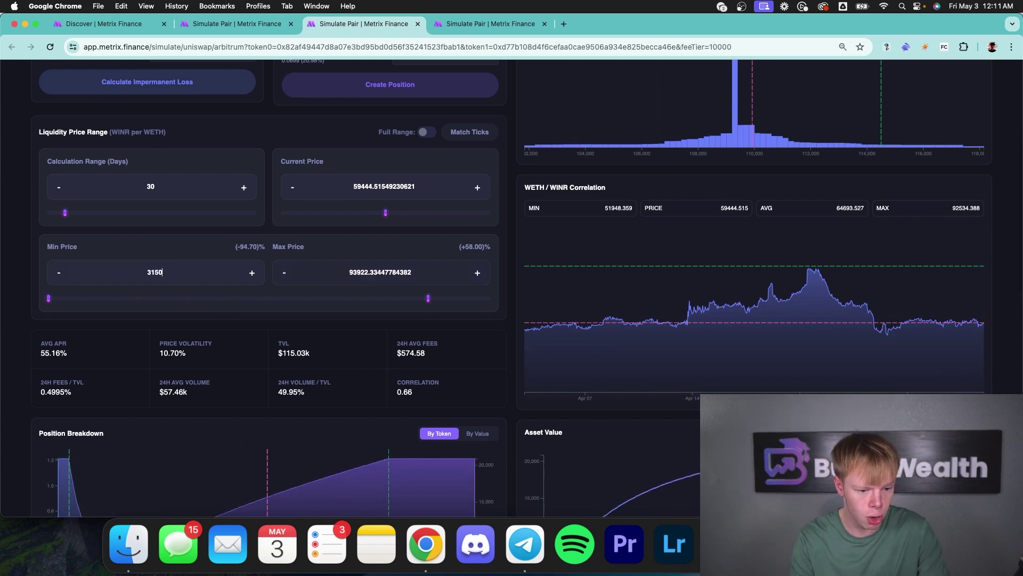
pyautogui.write('0')
# - Set the maximum price to 85000 and re-enter the 31500 minimum
pyautogui.doubleClick(377, 272)
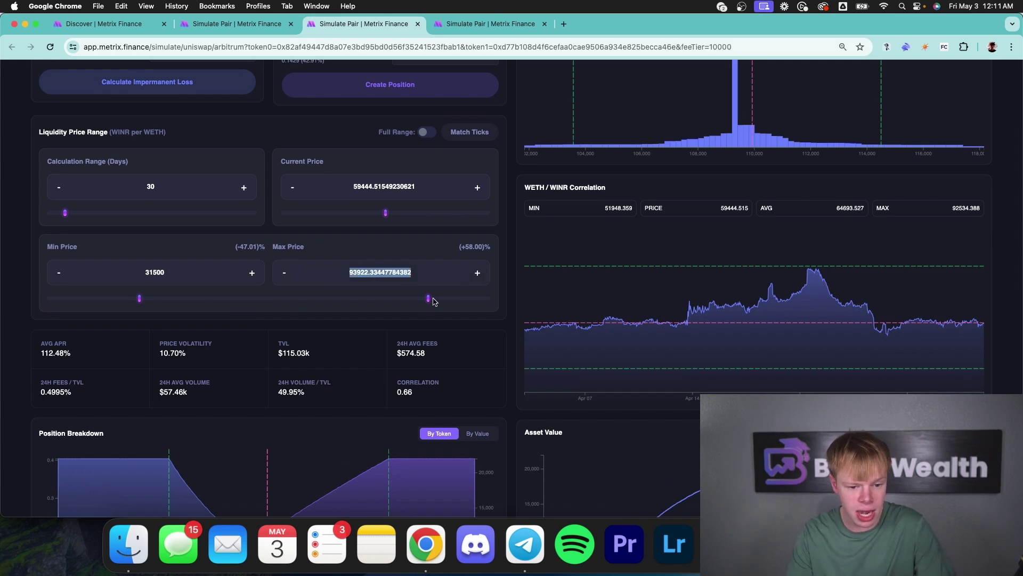
pyautogui.moveTo(427, 297); pyautogui.dragTo(393, 299)
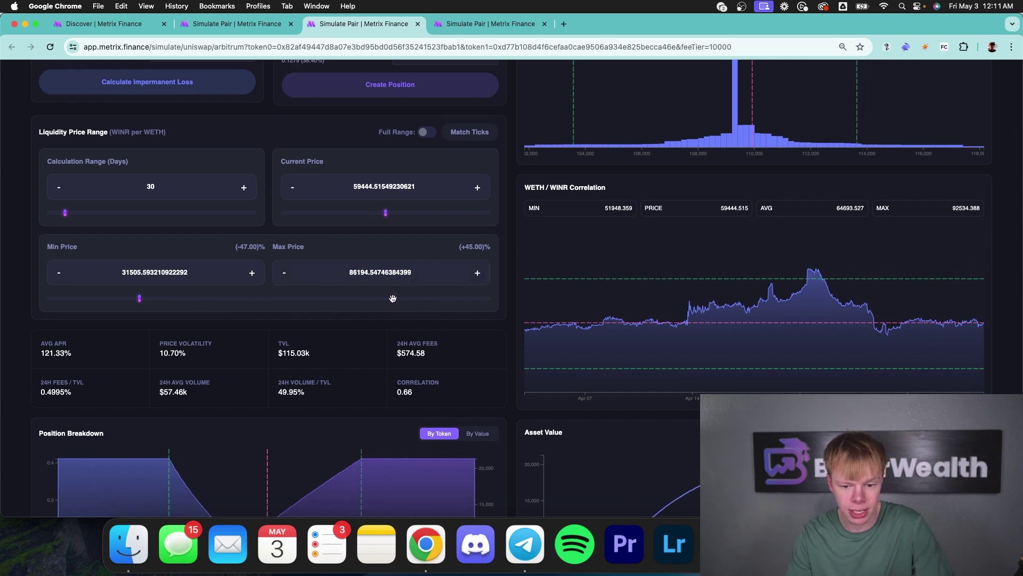
pyautogui.doubleClick(394, 271)
pyautogui.write('85000')
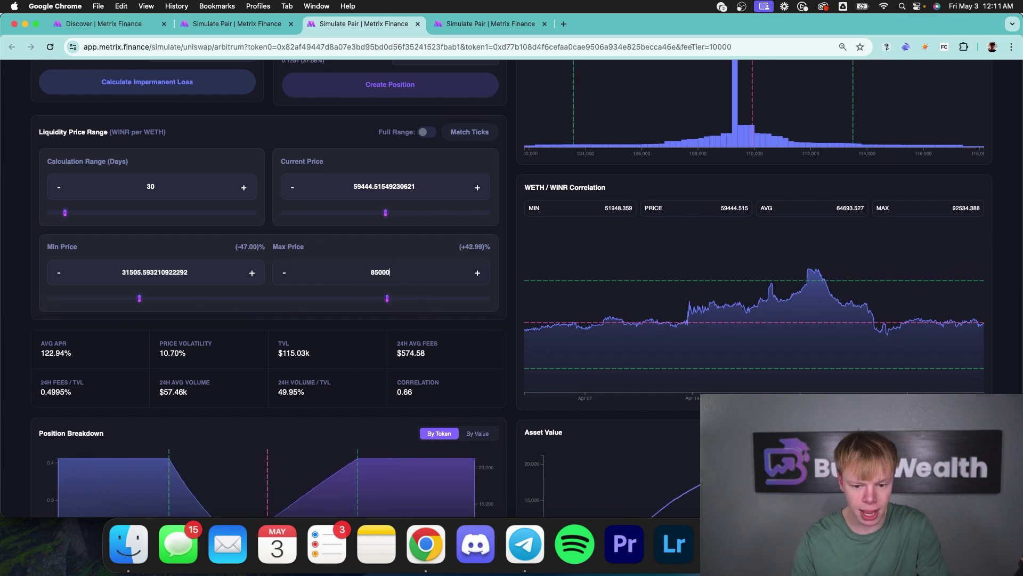
pyautogui.doubleClick(180, 269)
pyautogui.write('31500')
# - Review the WINR share of the deposit and the resulting 122.93% APR
pyautogui.scroll(3, 597, 264)
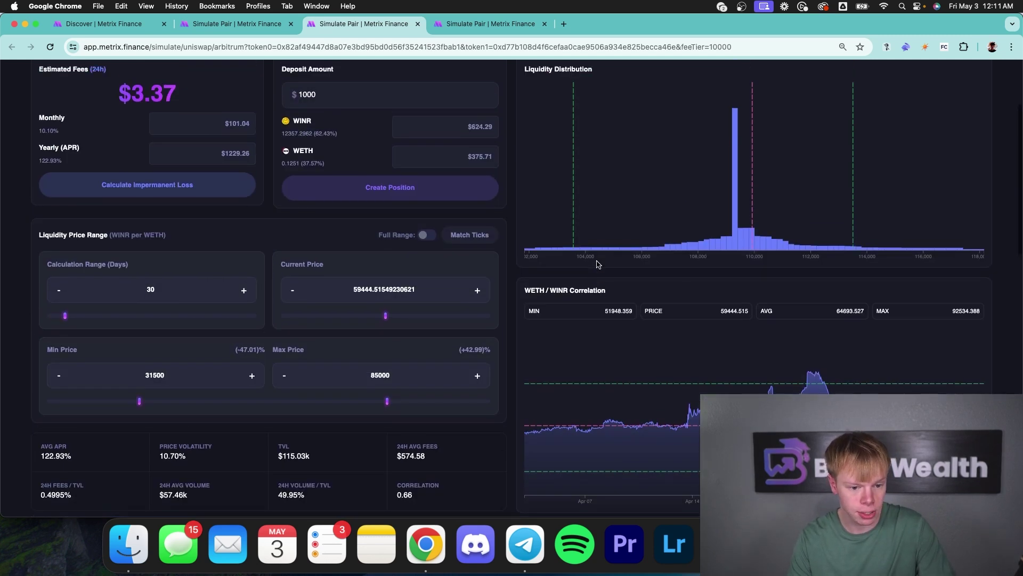
pyautogui.scroll(1, 598, 264)
pyautogui.doubleClick(325, 165)
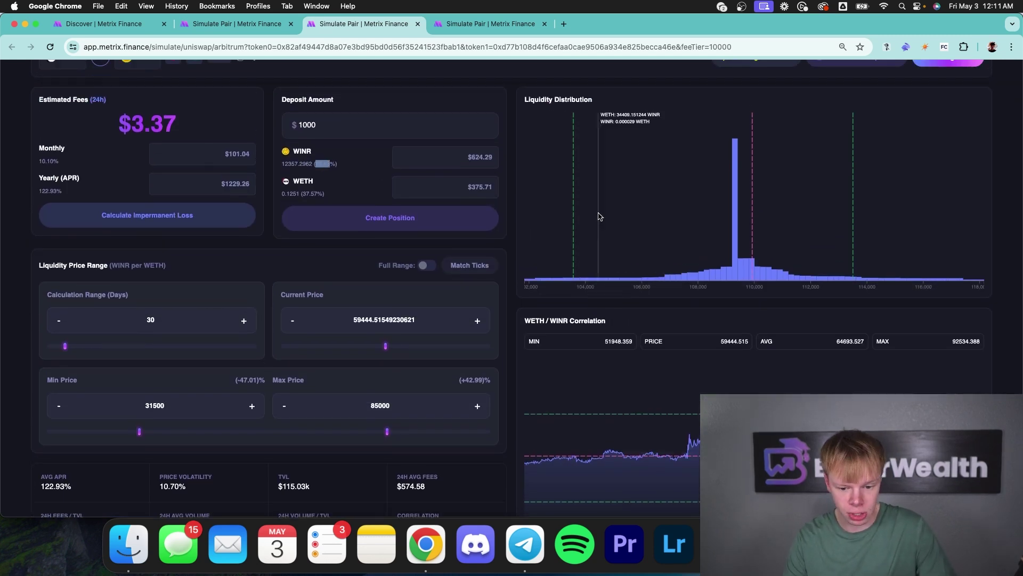
pyautogui.scroll(-4, 881, 283)
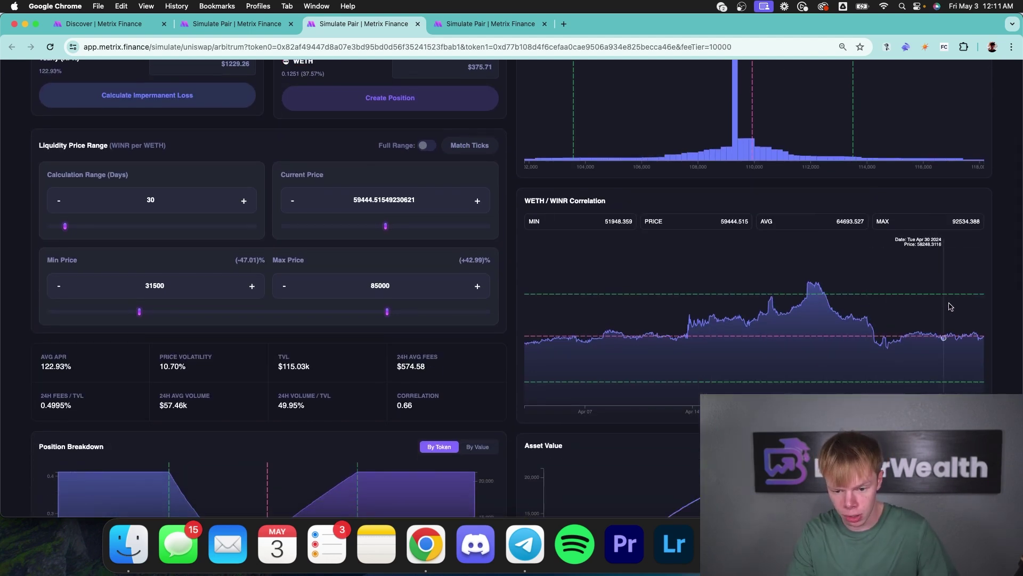
pyautogui.scroll(1, 834, 253)
pyautogui.scroll(2, 834, 253)
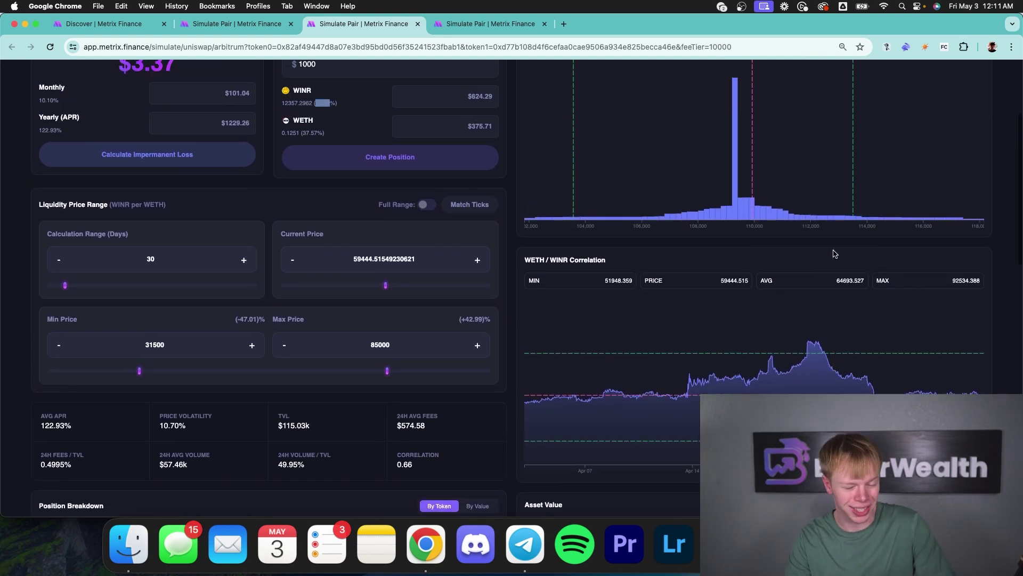
# - Test a current price near 55878 versus 58850, seeing APR drop from 107.36% to 16.94%
pyautogui.scroll(-20, 834, 253)
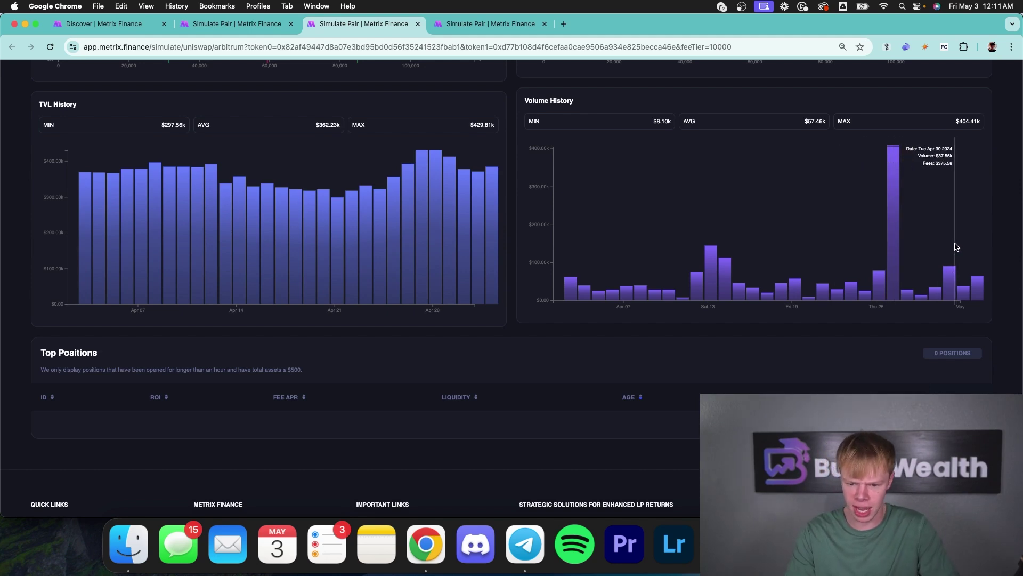
pyautogui.scroll(12, 946, 247)
pyautogui.scroll(-15, 731, 229)
pyautogui.scroll(15, 732, 234)
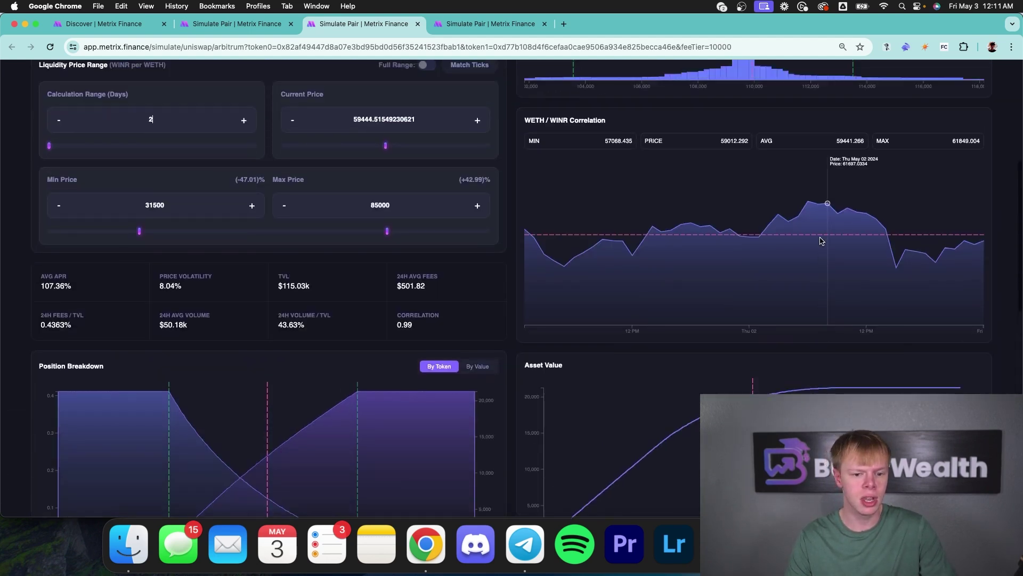
pyautogui.scroll(-3, 821, 241)
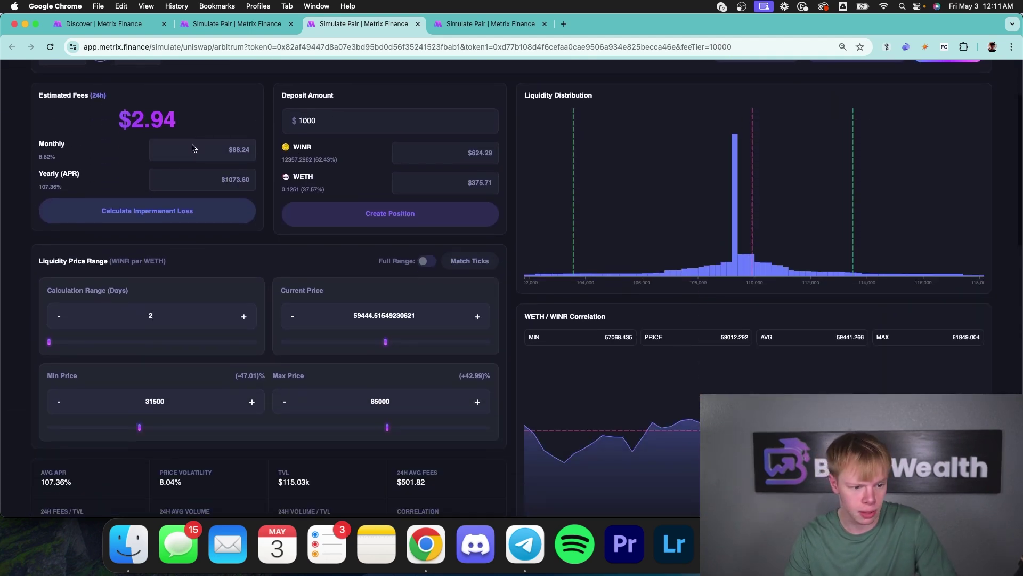
pyautogui.doubleClick(46, 188)
pyautogui.moveTo(384, 344); pyautogui.dragTo(376, 342)
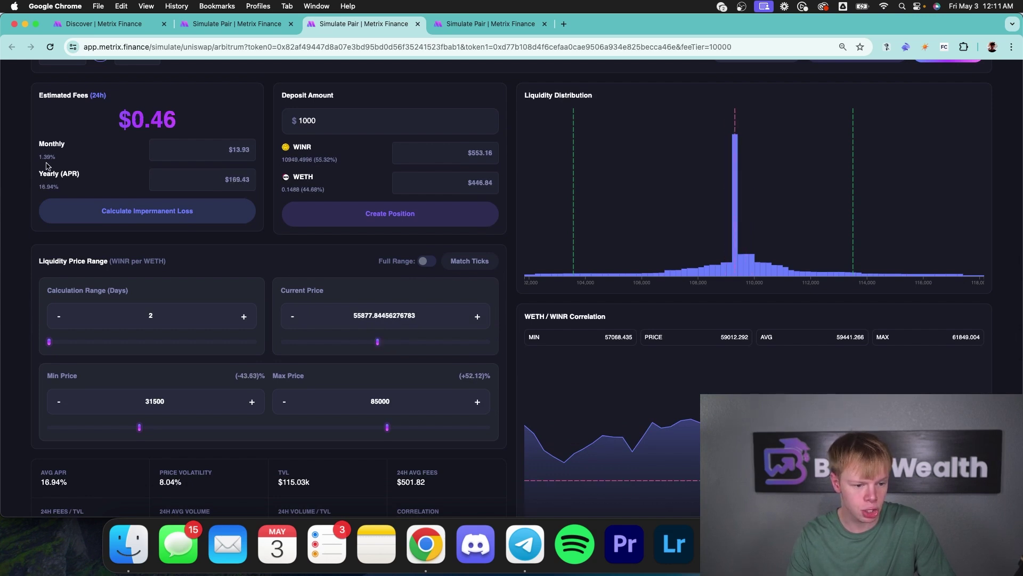
pyautogui.doubleClick(43, 185)
pyautogui.moveTo(376, 343); pyautogui.dragTo(383, 342)
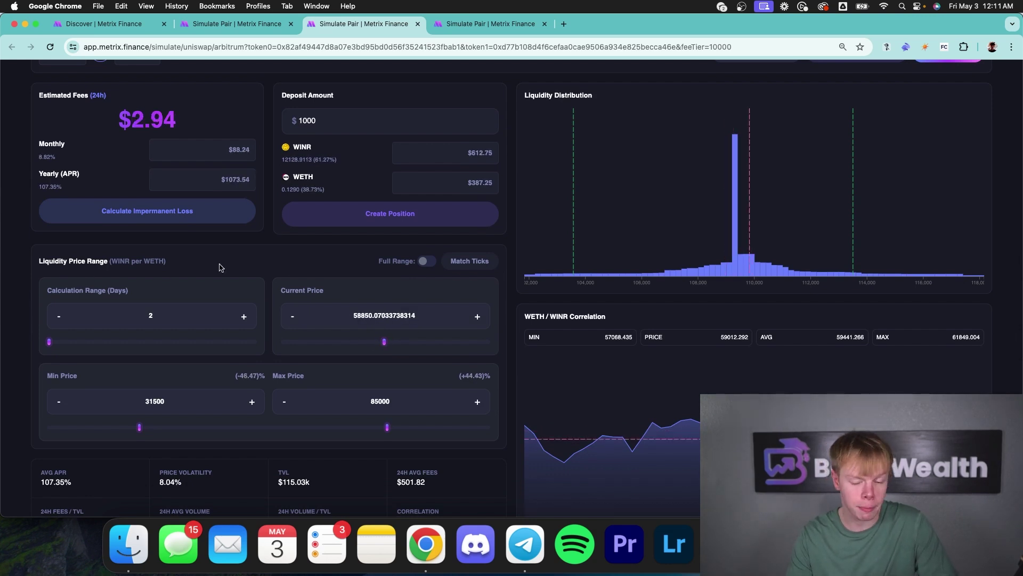
pyautogui.moveTo(382, 341); pyautogui.dragTo(377, 341)
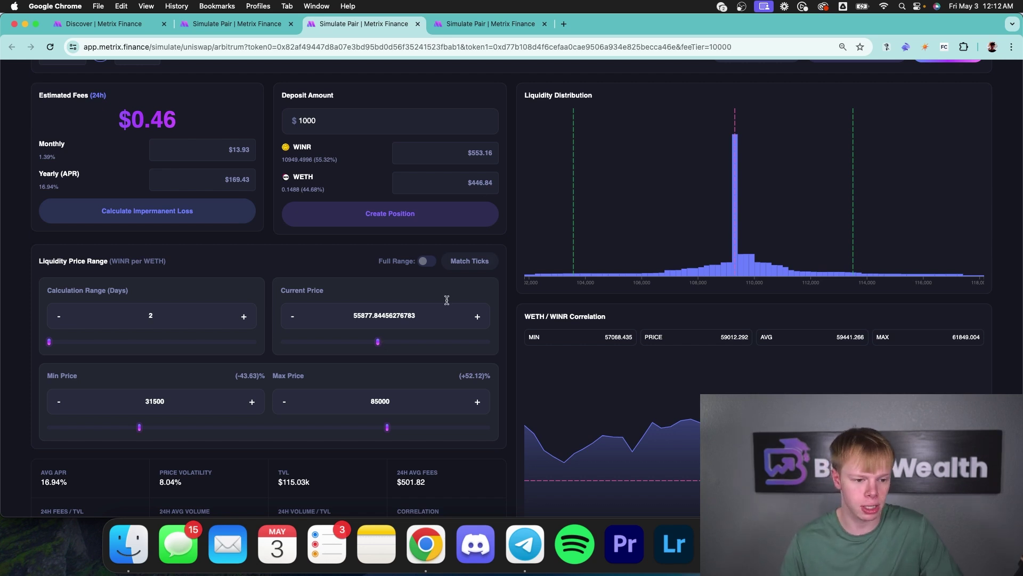
# - Open the Simulate page in a new browser tab and switch to it
pyautogui.scroll(3, 529, 105)
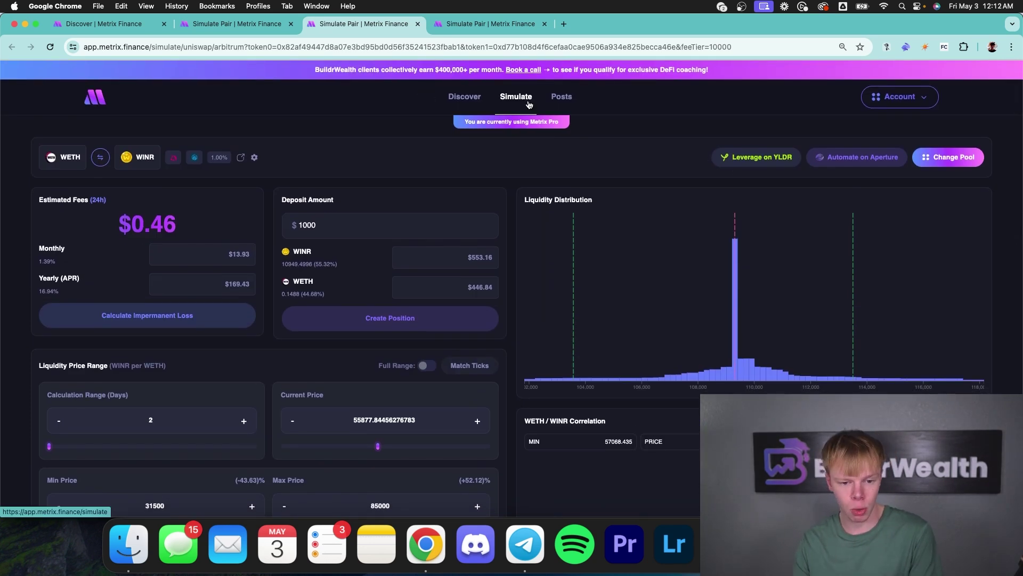
pyautogui.rightClick(529, 104)
pyautogui.click(559, 110)
pyautogui.click(466, 24)
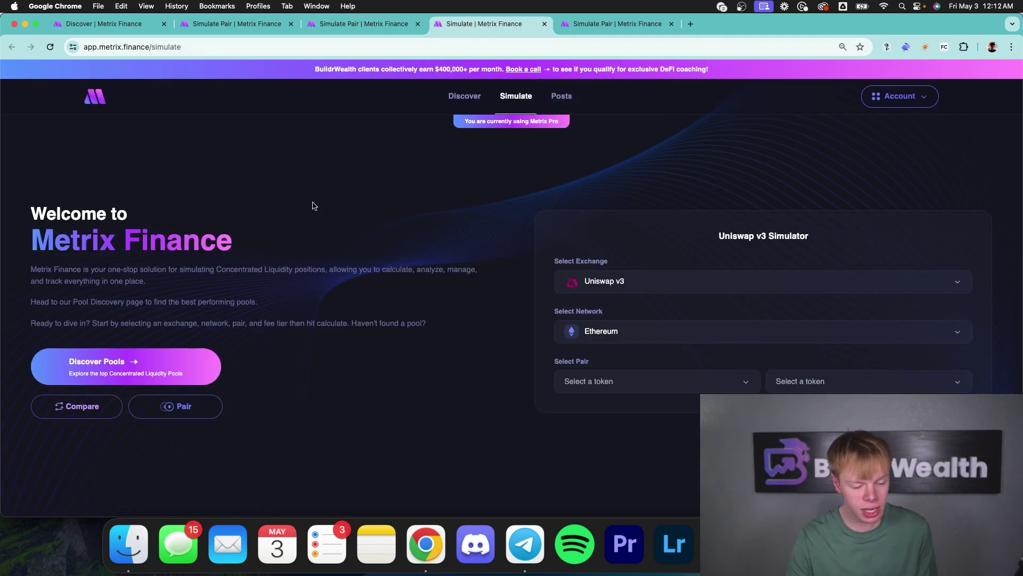
# - On the Pair page, choose the Arbitrum network with a WETH/WINR pair
pyautogui.click(200, 405)
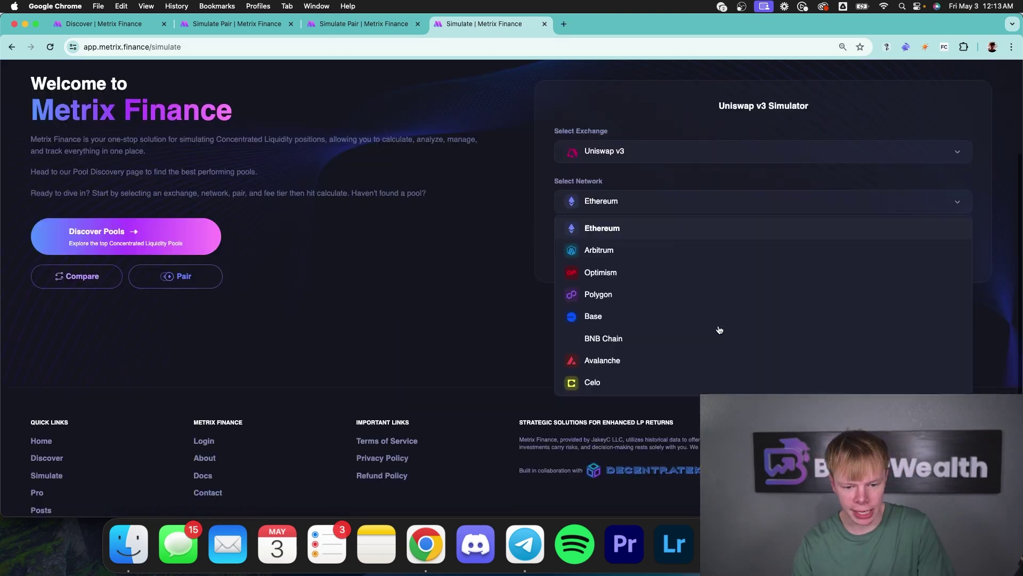
pyautogui.scroll(-1, 719, 315)
pyautogui.click(685, 232)
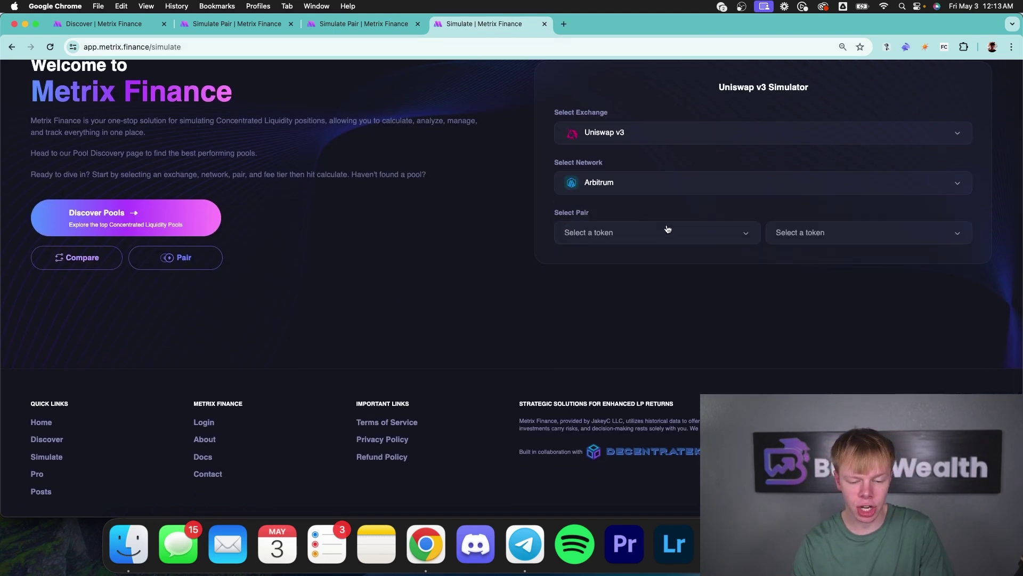
pyautogui.click(637, 228)
pyautogui.click(699, 253)
pyautogui.click(852, 233)
pyautogui.write('win')
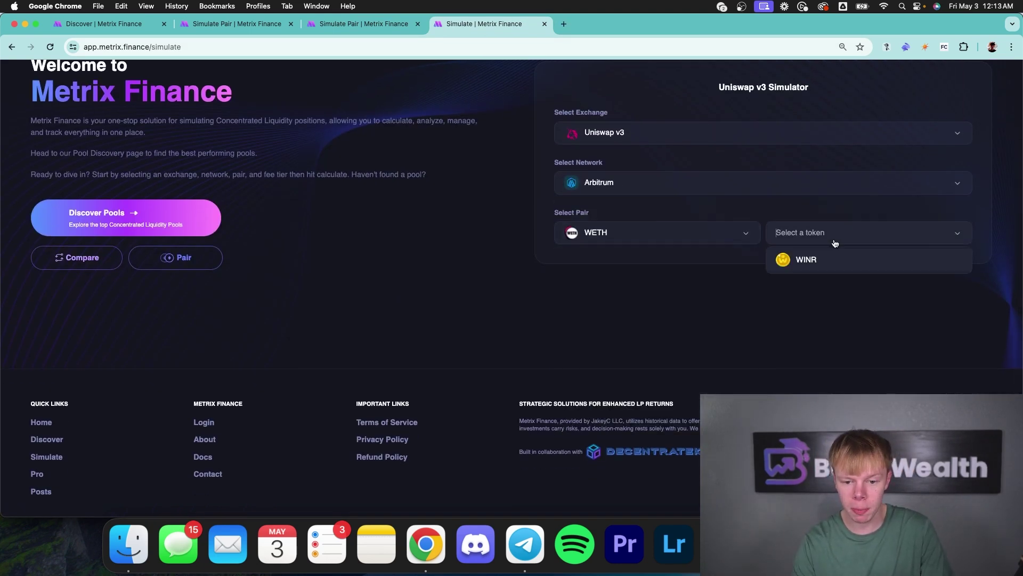
pyautogui.write('r')
pyautogui.click(834, 258)
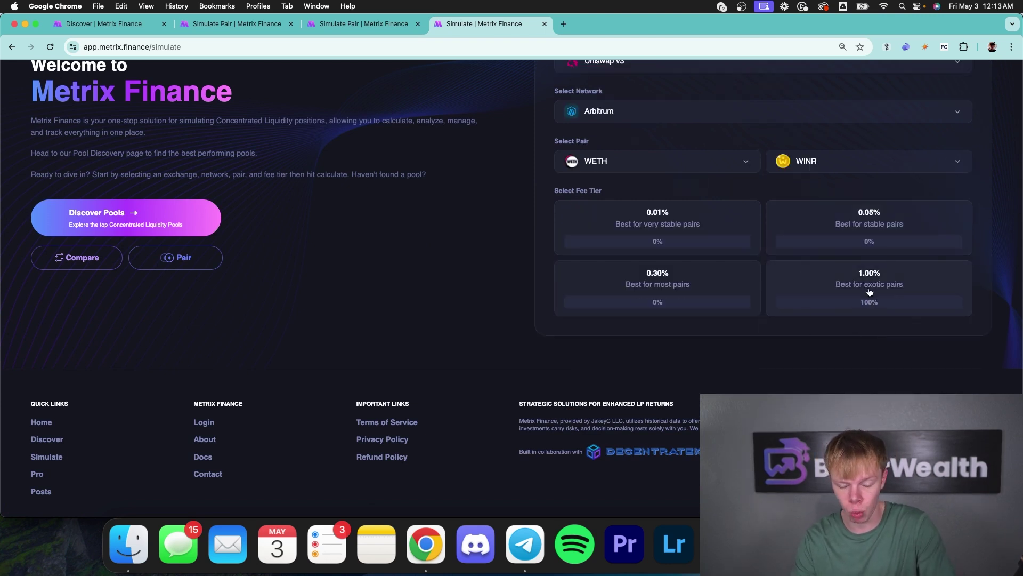
# - Switch the network to Optimism, then Polygon, leaving the token pair unselected
pyautogui.scroll(2, 697, 247)
pyautogui.click(661, 172)
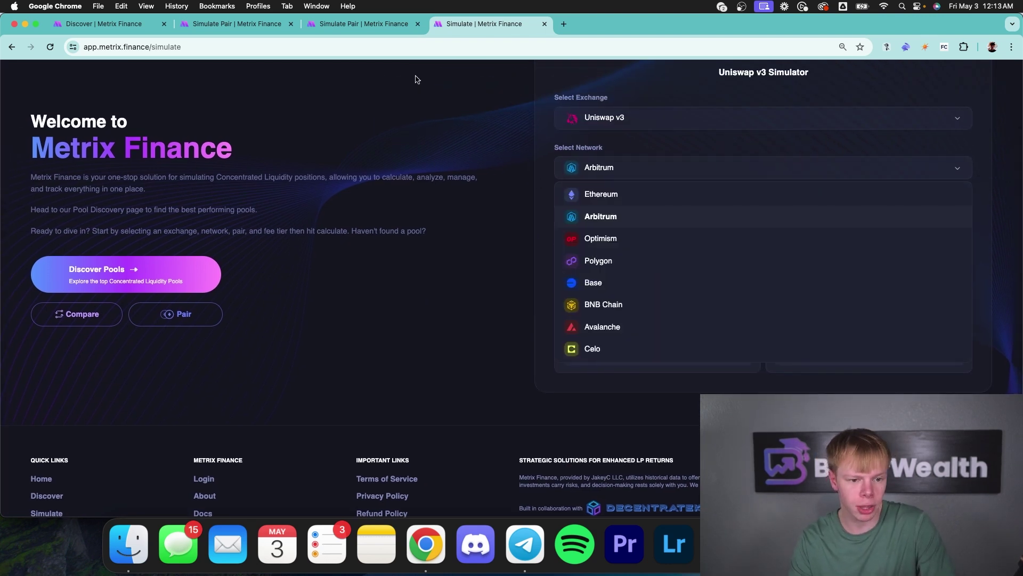
pyautogui.click(610, 243)
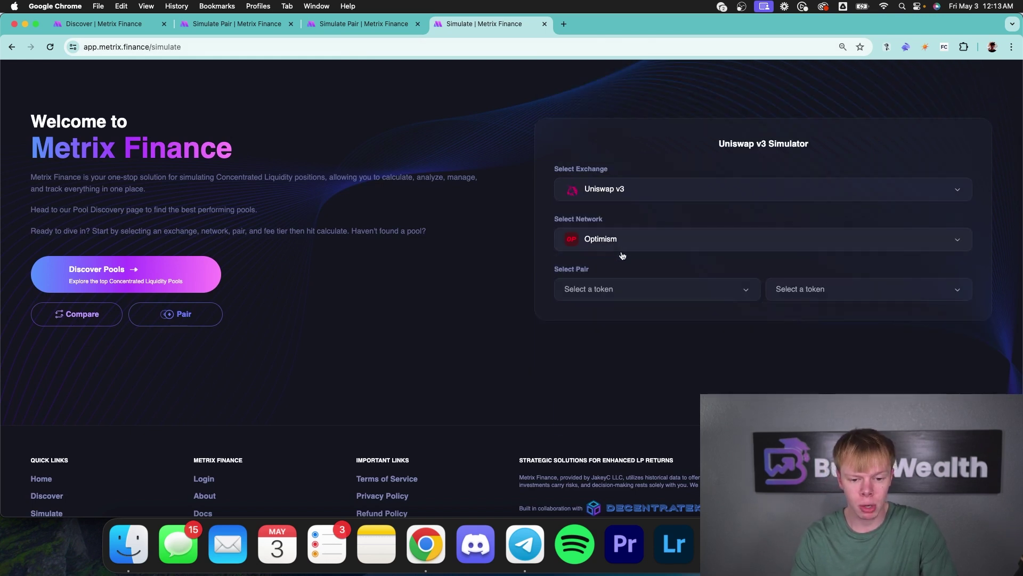
pyautogui.write('winr')
pyautogui.click(627, 247)
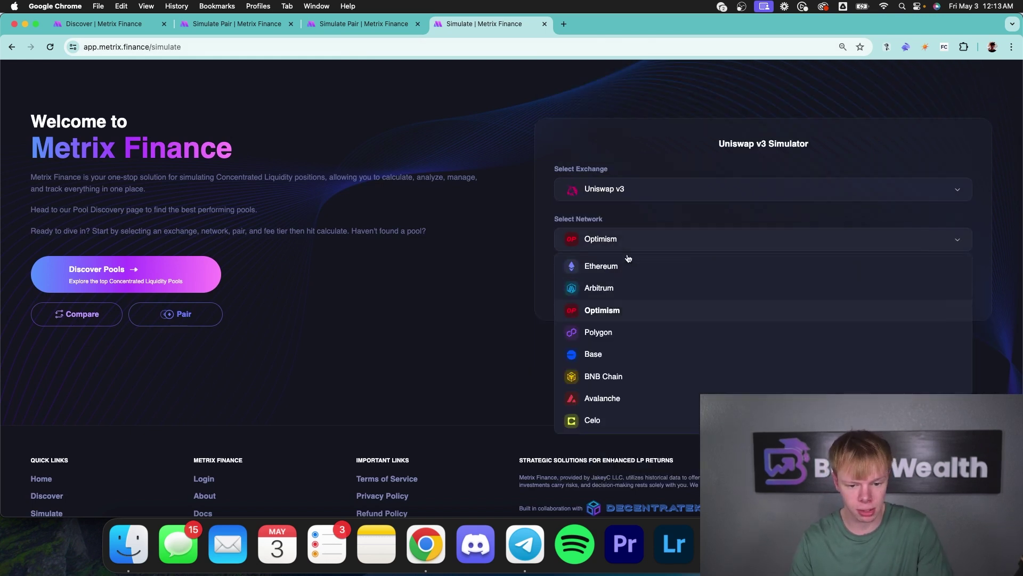
pyautogui.click(636, 340)
pyautogui.click(632, 287)
pyautogui.write('winr')
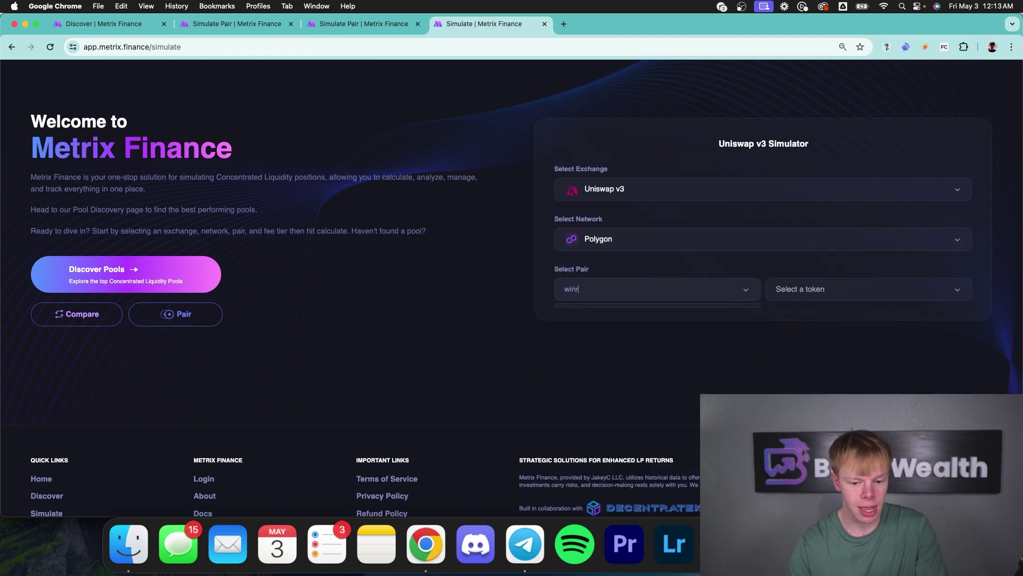
pyautogui.click(629, 329)
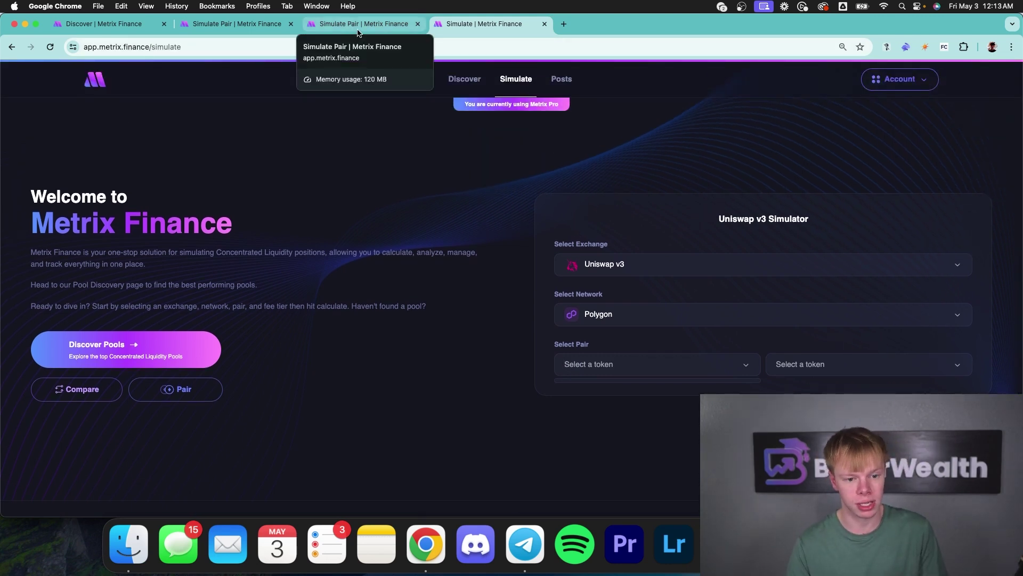
# - Switch the network back to Arbitrum and pick WETH as the first token
pyautogui.click(646, 311)
pyautogui.click(576, 361)
pyautogui.scroll(-3, 623, 313)
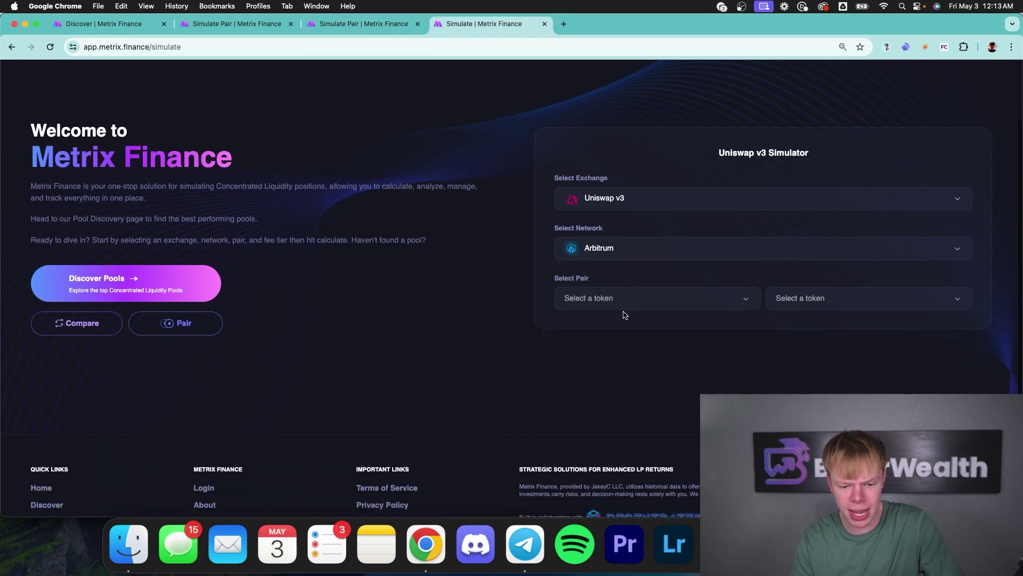
pyautogui.click(624, 310)
pyautogui.write('eth')
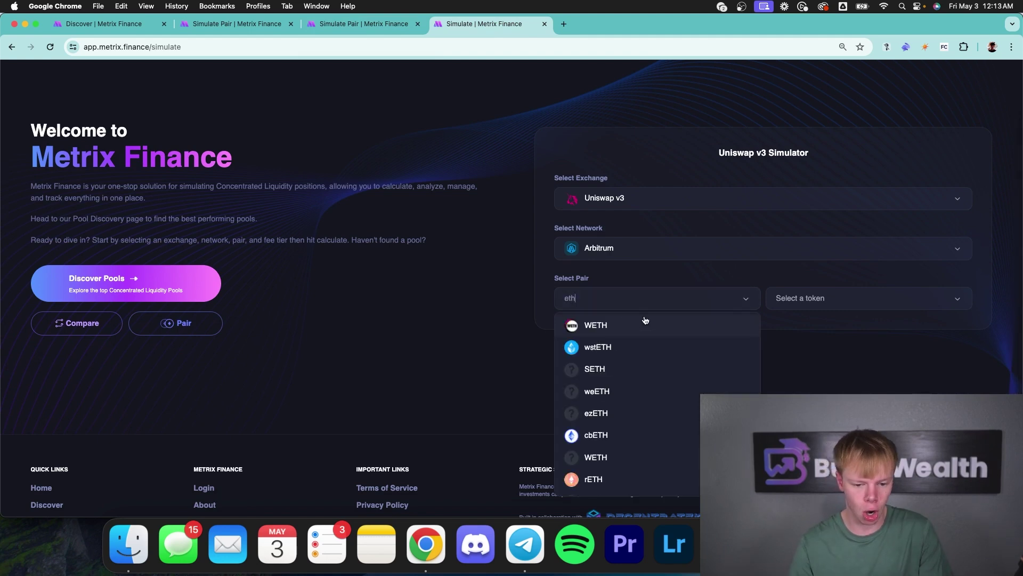
pyautogui.click(644, 324)
# - Add USDC with the 0.05% fee tier, simulate, and close the two extra tabs
pyautogui.click(803, 297)
pyautogui.write('USDC')
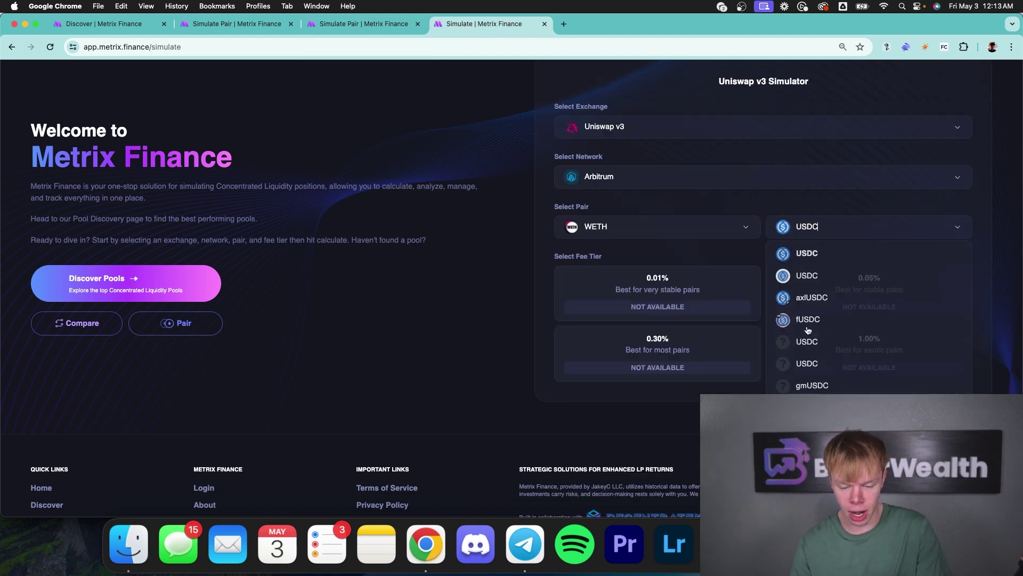
pyautogui.click(807, 330)
pyautogui.scroll(-1, 807, 331)
pyautogui.click(804, 336)
pyautogui.click(784, 360)
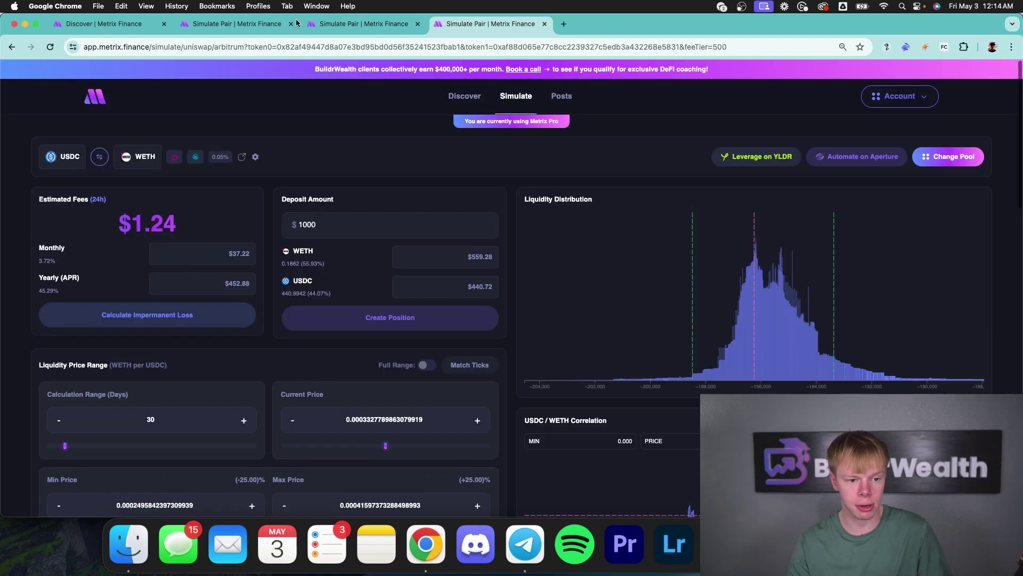
pyautogui.click(291, 24)
pyautogui.click(291, 23)
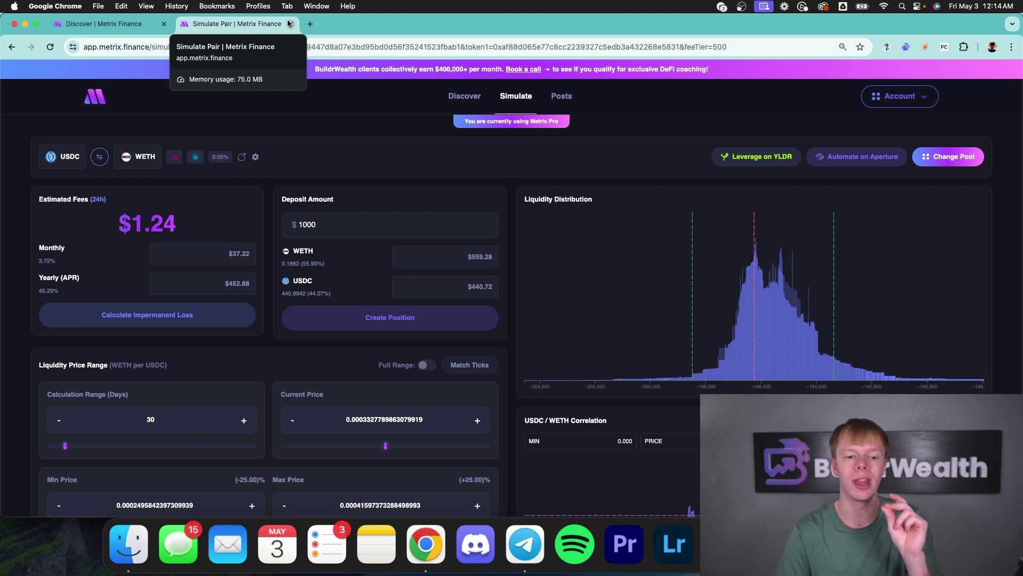
# - Enter 3650 as the maximum and 2650 as the minimum price
pyautogui.scroll(-2, 423, 155)
pyautogui.scroll(-6, 548, 161)
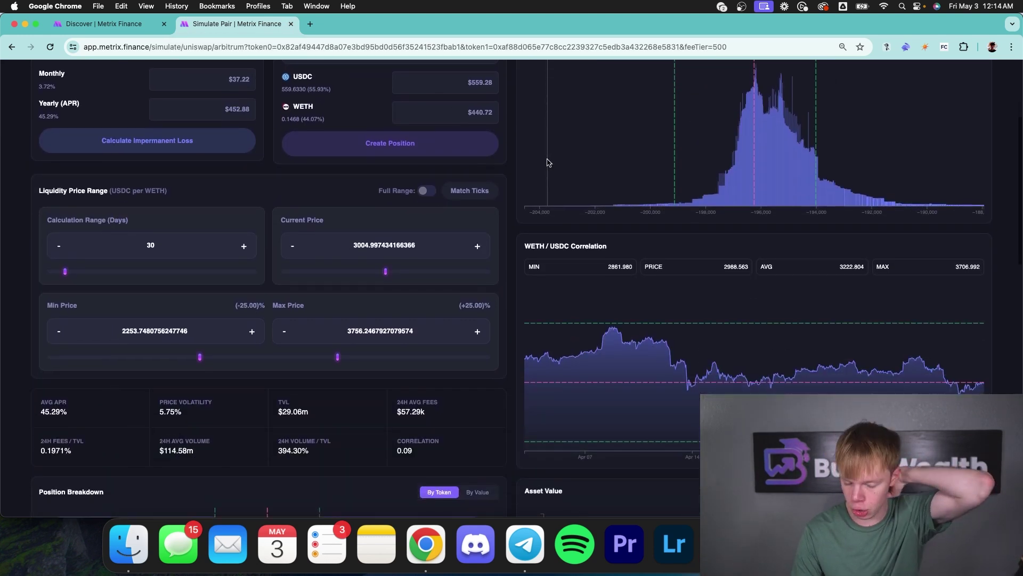
pyautogui.scroll(-1, 979, 292)
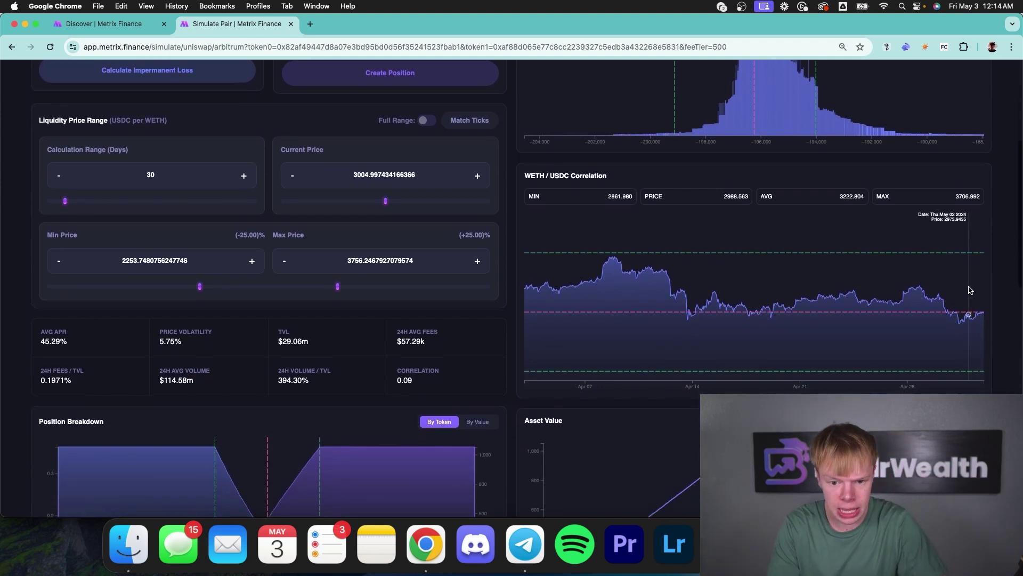
pyautogui.doubleClick(376, 260)
pyautogui.write('3650')
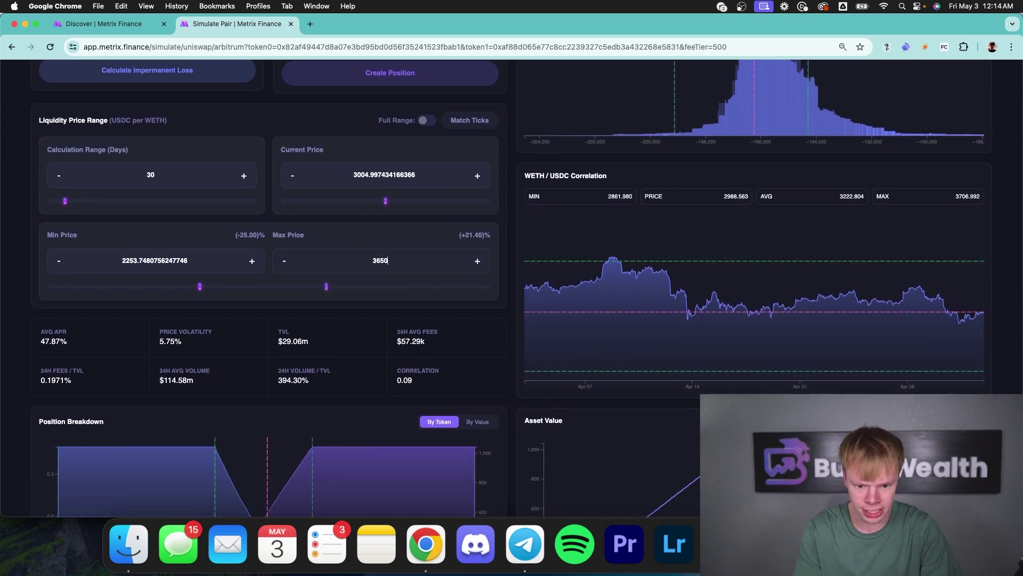
pyautogui.moveTo(197, 289); pyautogui.dragTo(227, 287)
pyautogui.doubleClick(190, 259)
pyautogui.write('2650')
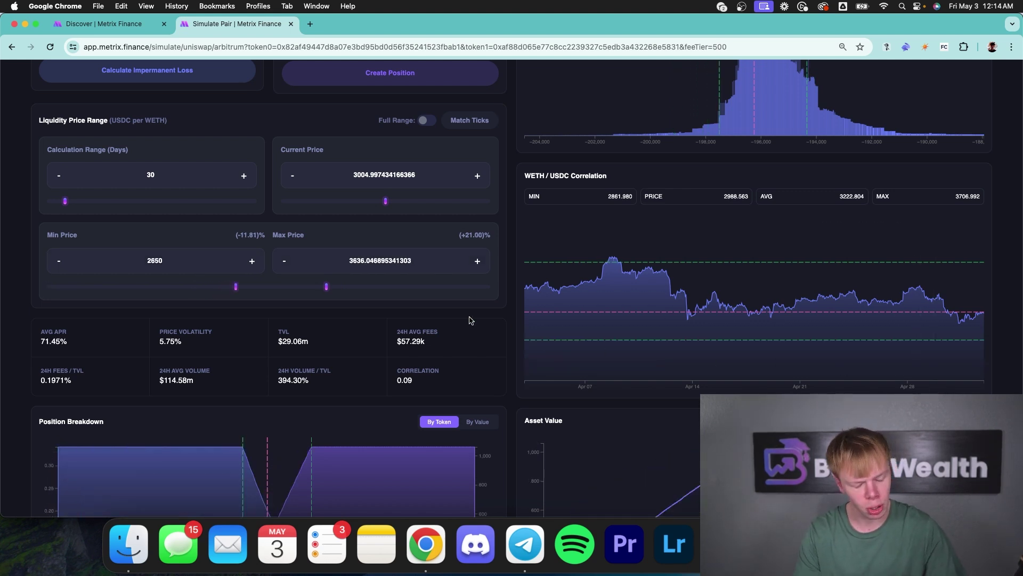
# - Re-enter the 3650 maximum and scroll through the charts to the 70.64% APR
pyautogui.doubleClick(393, 257)
pyautogui.write('3650')
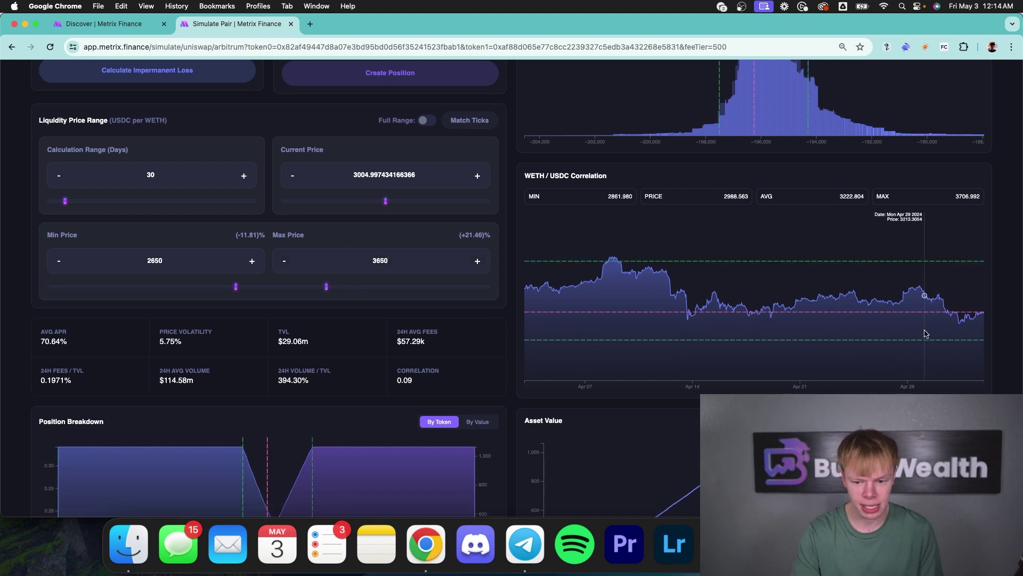
pyautogui.doubleClick(969, 328)
pyautogui.click(968, 328)
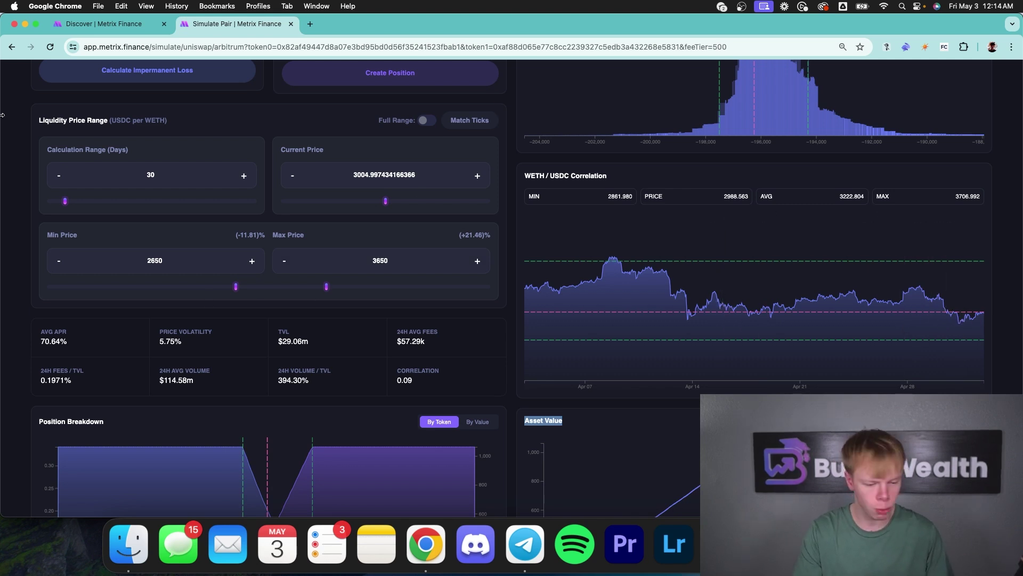
pyautogui.scroll(3, 698, 162)
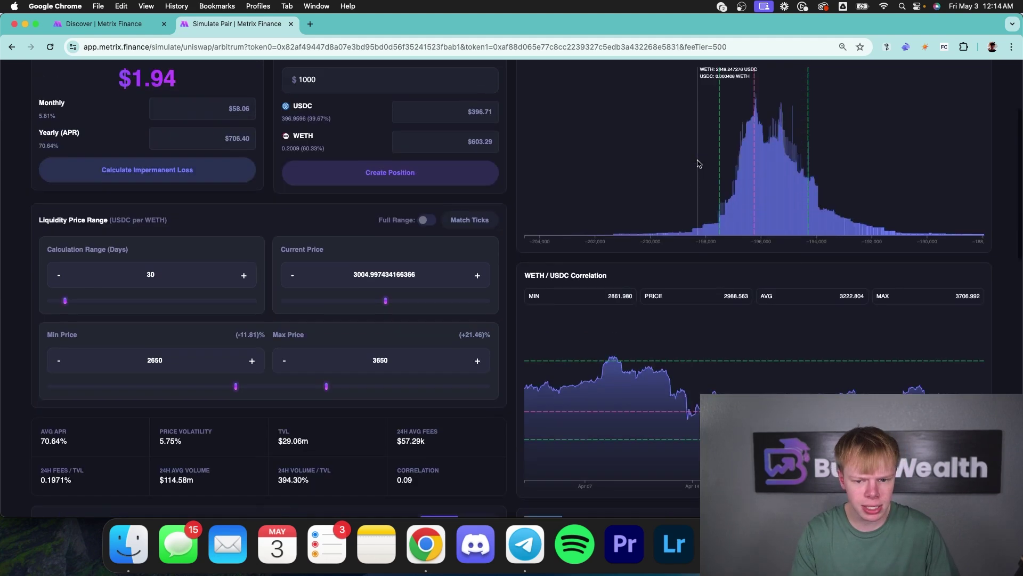
pyautogui.scroll(-12, 698, 163)
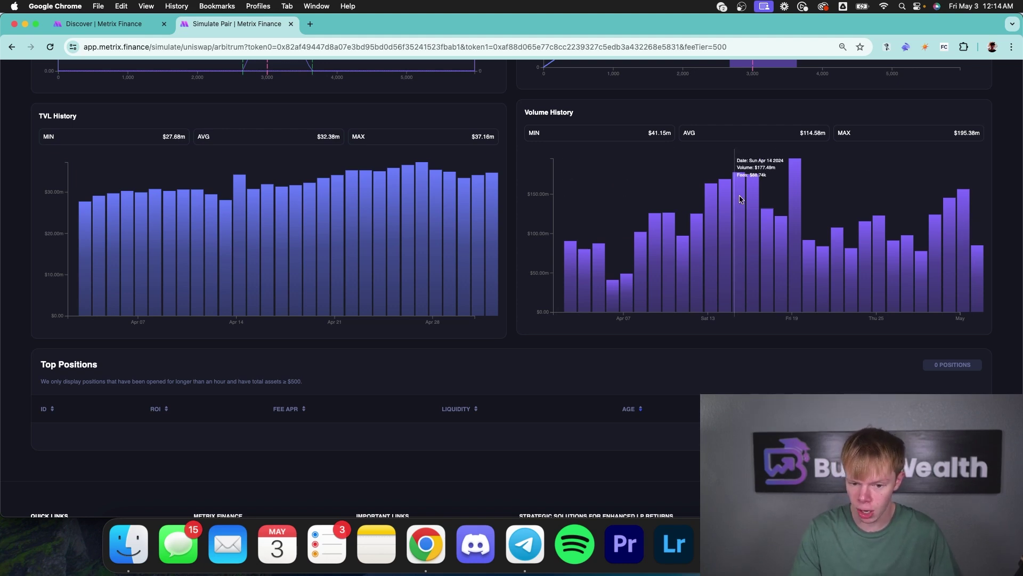
pyautogui.scroll(10, 912, 217)
pyautogui.scroll(3, 911, 219)
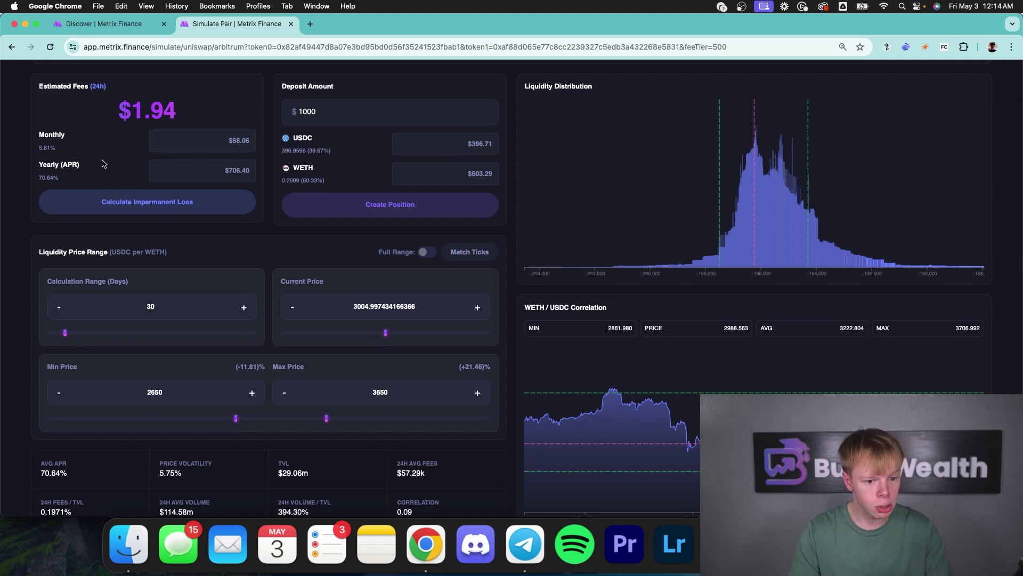
pyautogui.doubleClick(47, 177)
pyautogui.scroll(3, 167, 143)
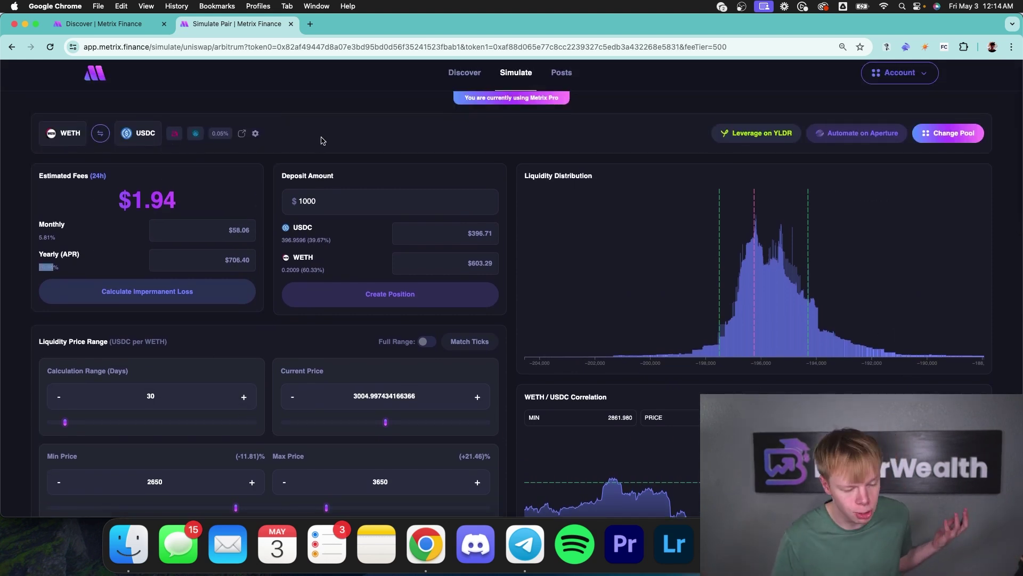
# - Open the Pair comparison page with all exchanges and all networks selected
pyautogui.click(99, 26)
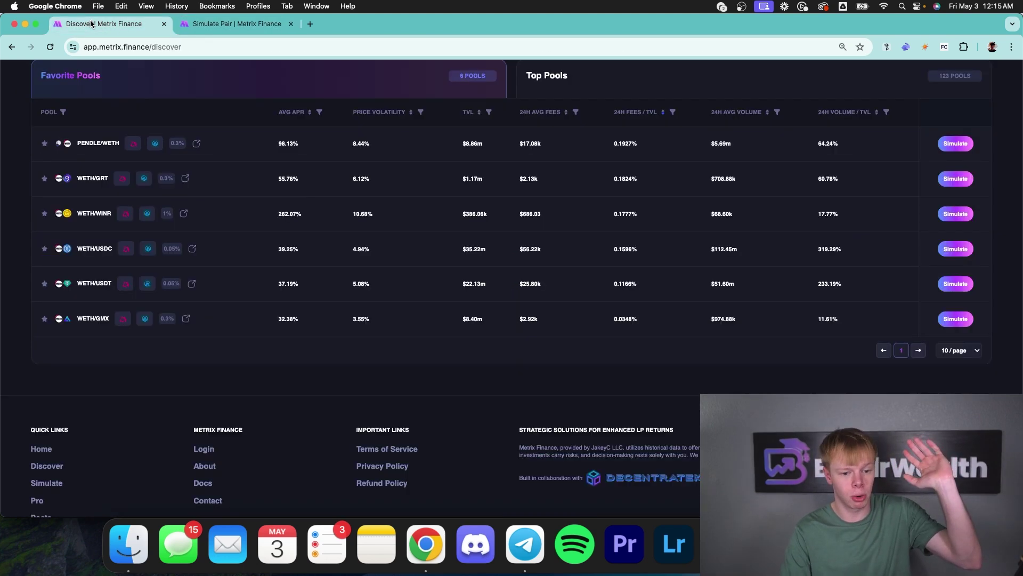
pyautogui.scroll(5, 438, 67)
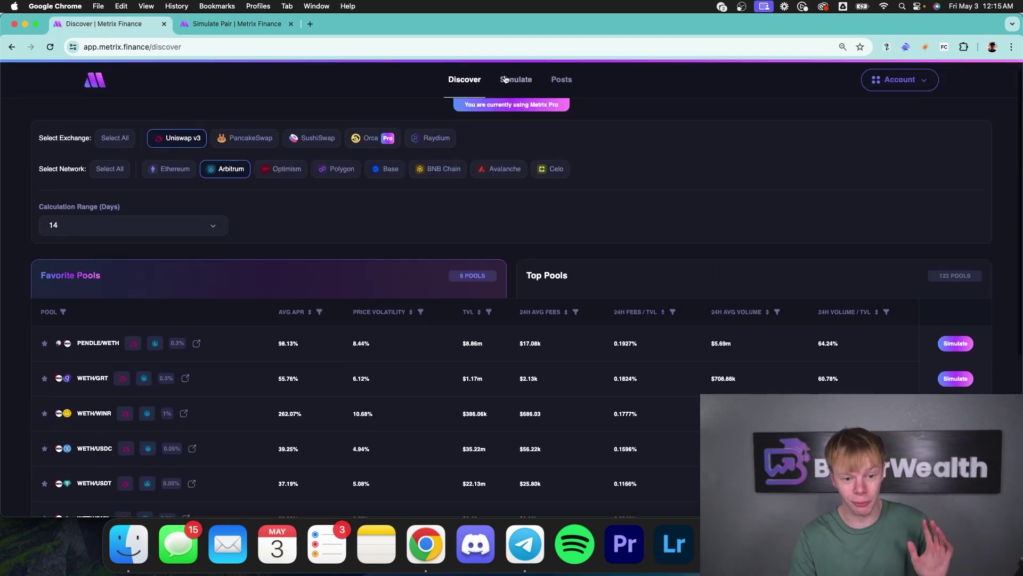
pyautogui.click(508, 81)
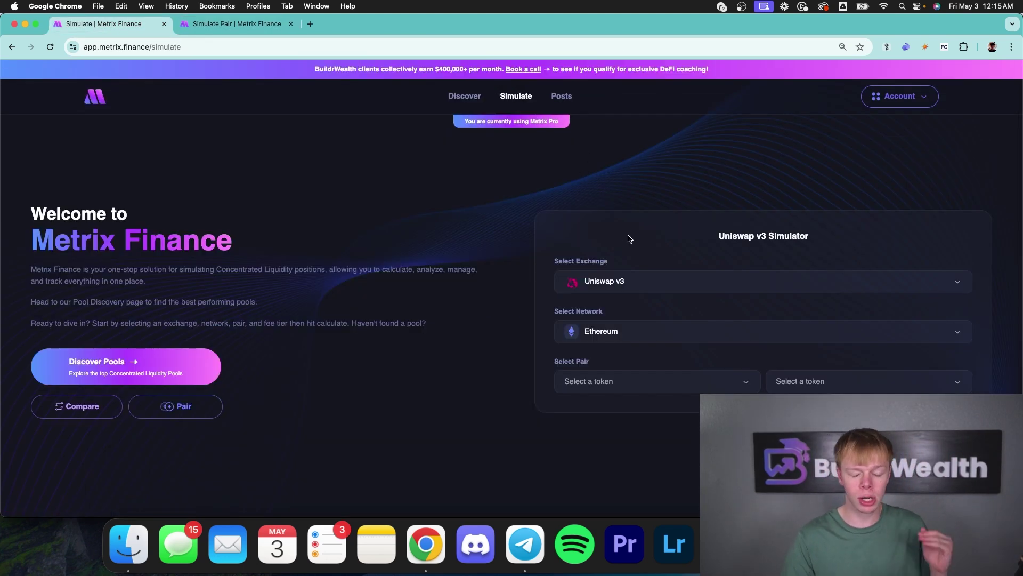
pyautogui.click(201, 407)
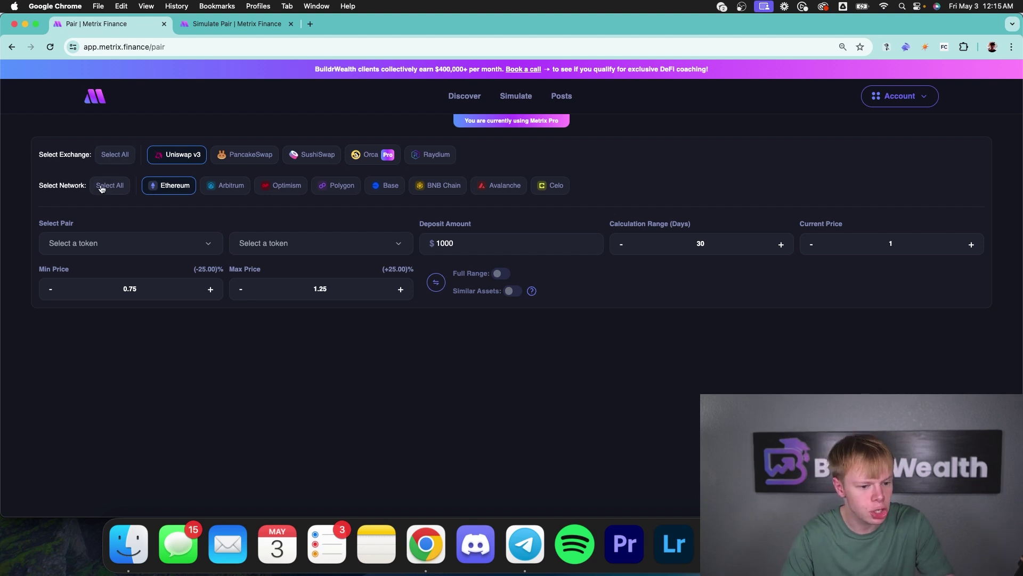
pyautogui.click(114, 153)
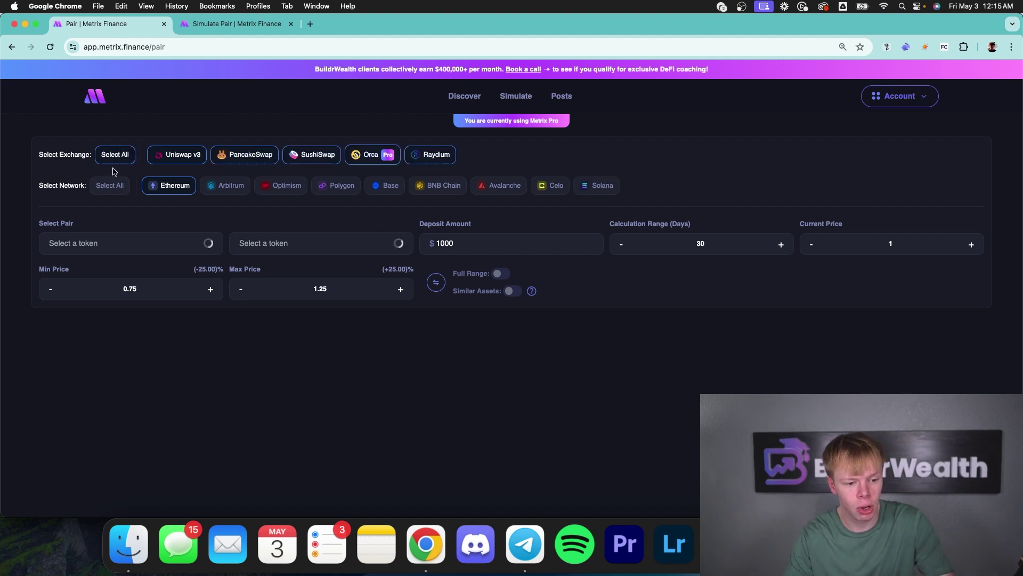
pyautogui.click(117, 186)
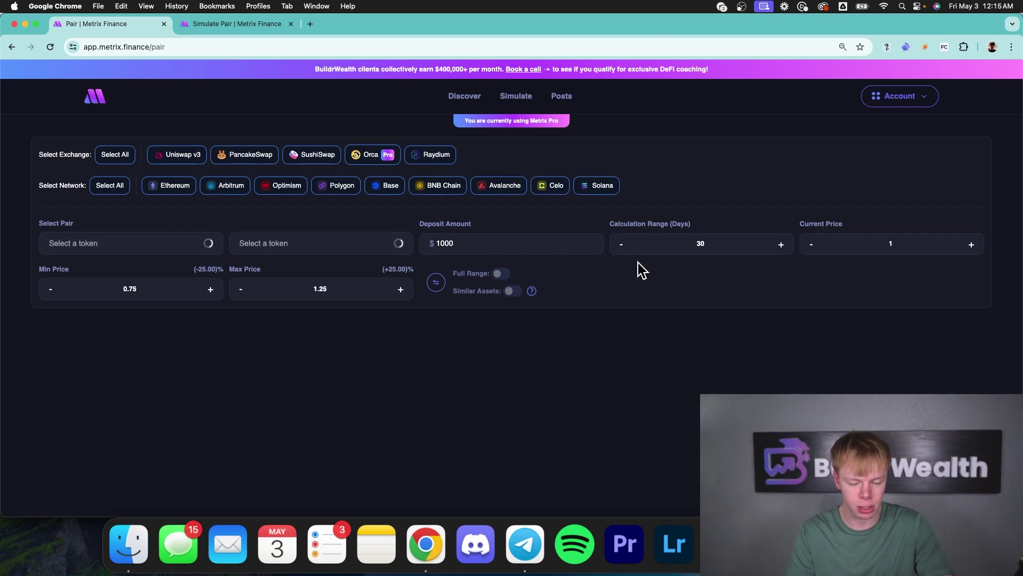
# - Choose WETH and USDC as the pair and turn on Similar Assets
pyautogui.click(143, 248)
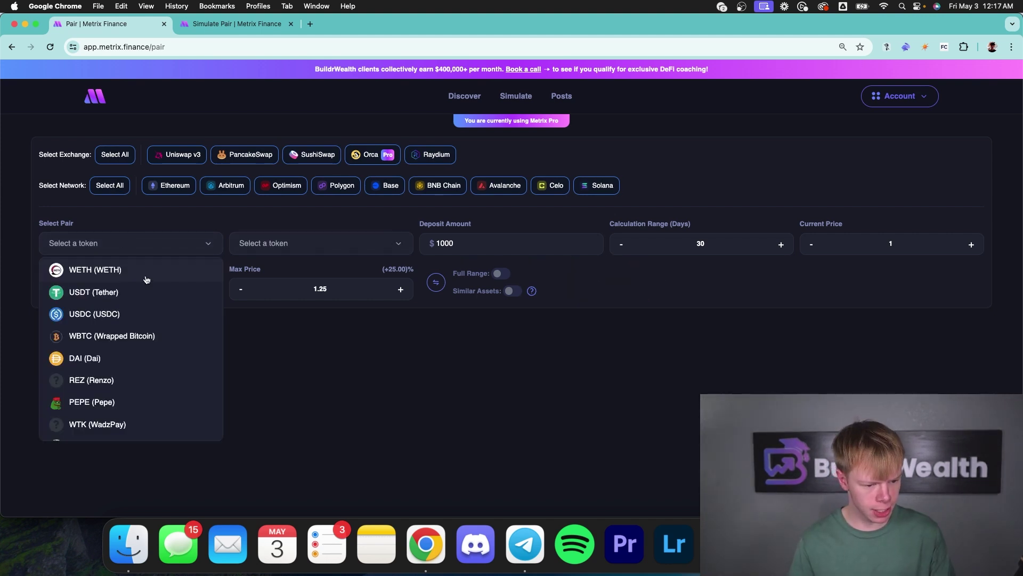
pyautogui.click(147, 277)
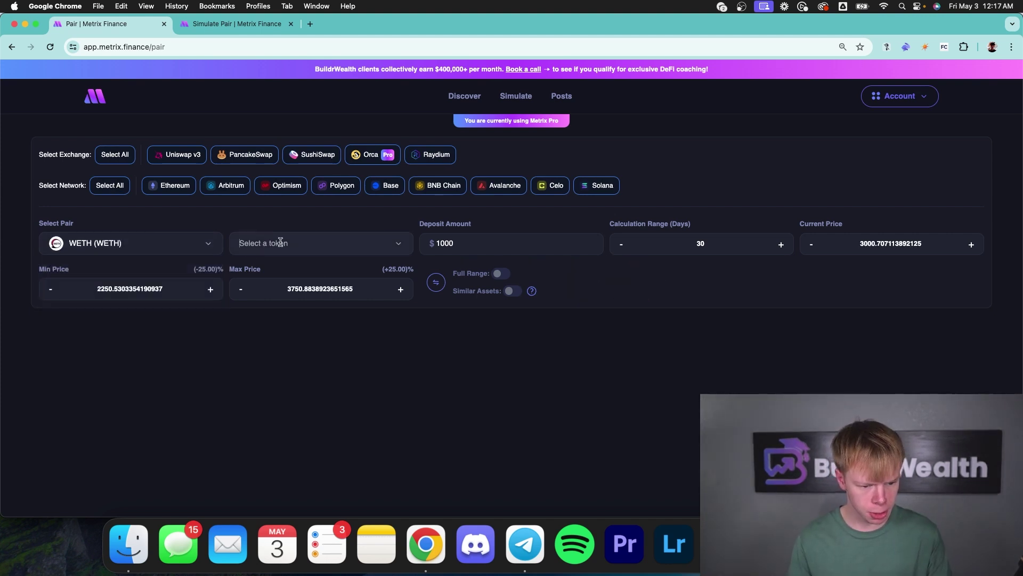
pyautogui.click(283, 242)
pyautogui.write('usdc')
pyautogui.press('Return')
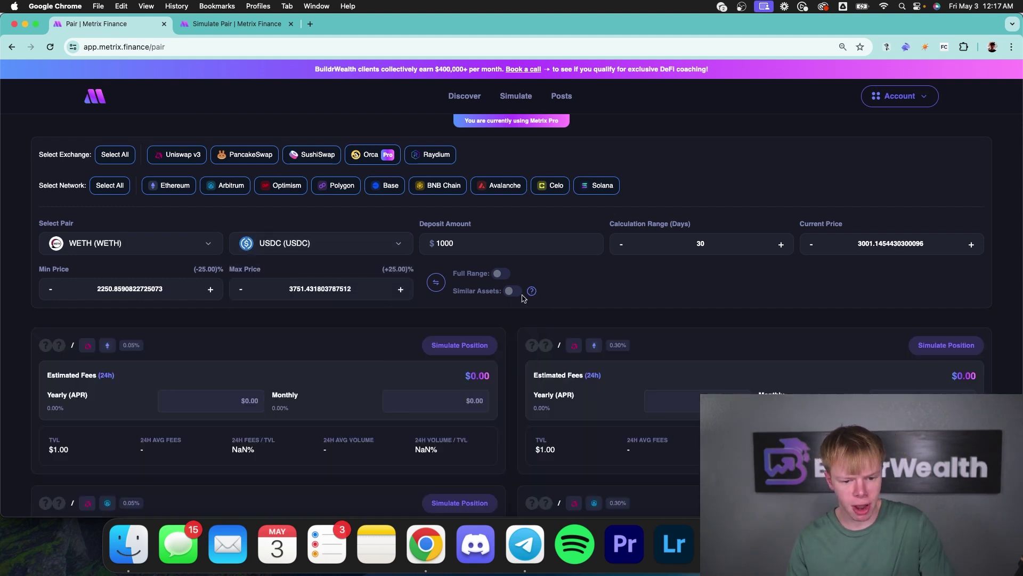
pyautogui.click(513, 291)
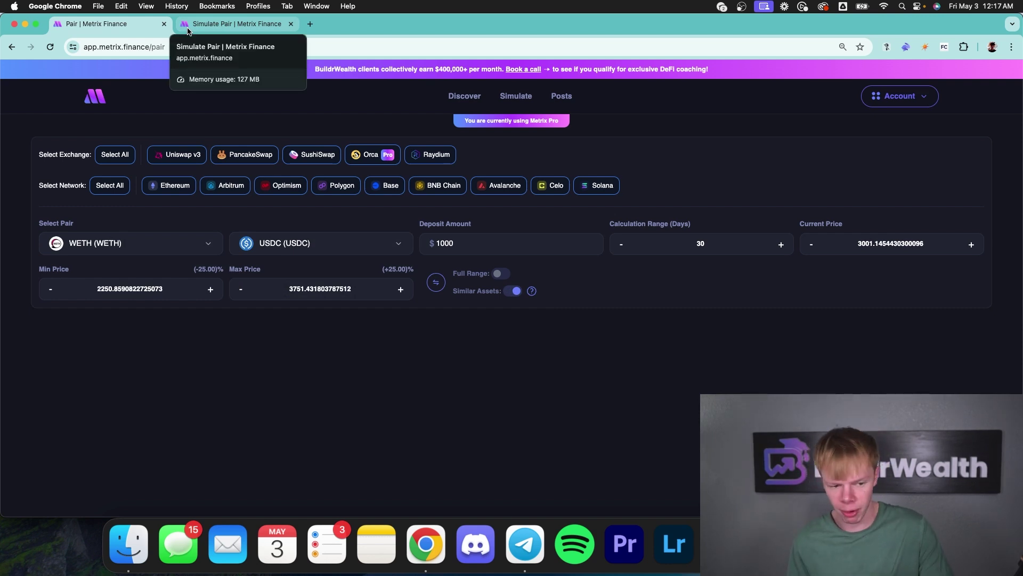
# - Check the 2650 minimum and 3650 maximum in the WETH/USDC simulation
pyautogui.click(219, 24)
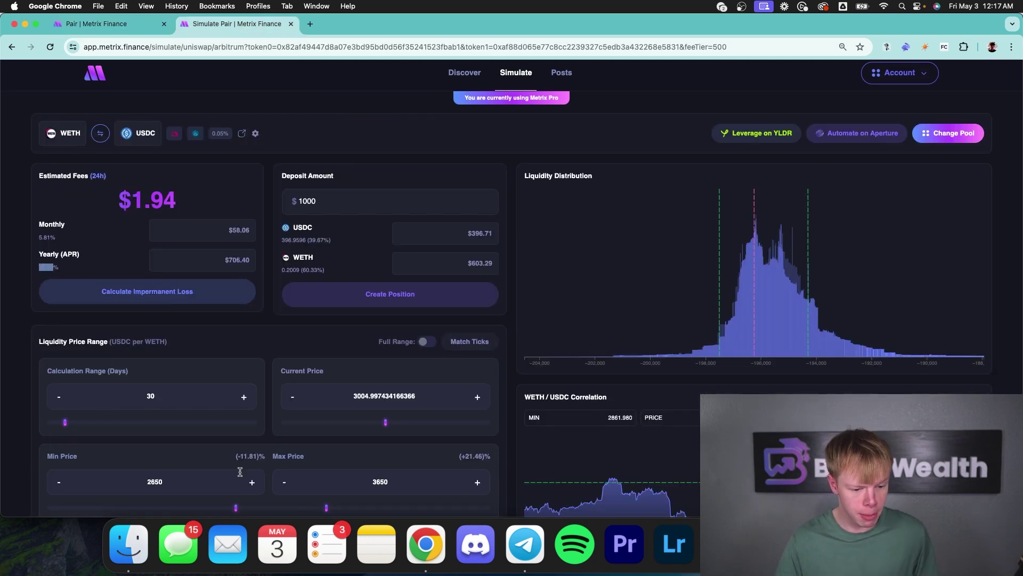
pyautogui.doubleClick(187, 479)
pyautogui.scroll(-3, 498, 440)
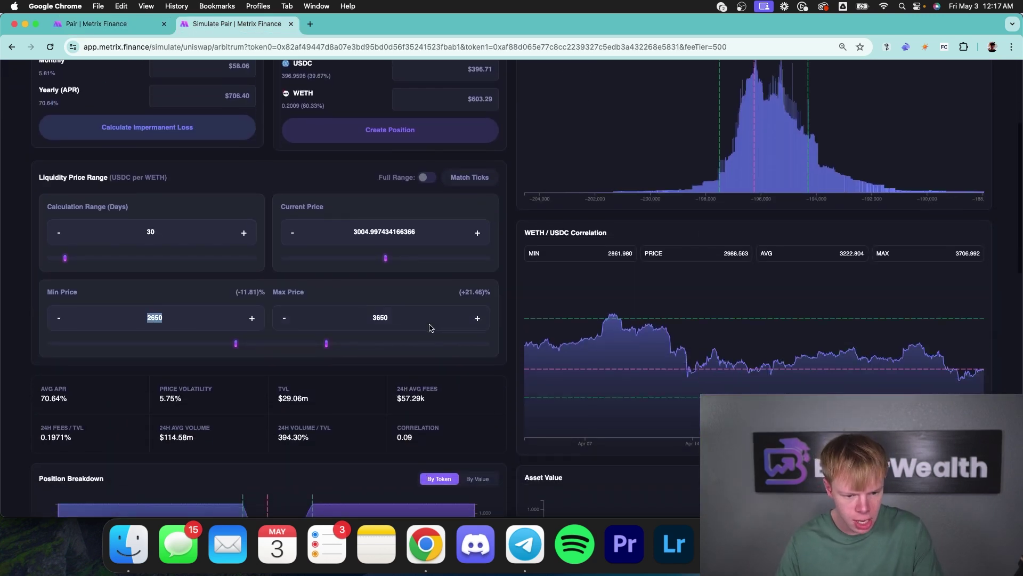
pyautogui.doubleClick(430, 327)
pyautogui.scroll(1, 307, 302)
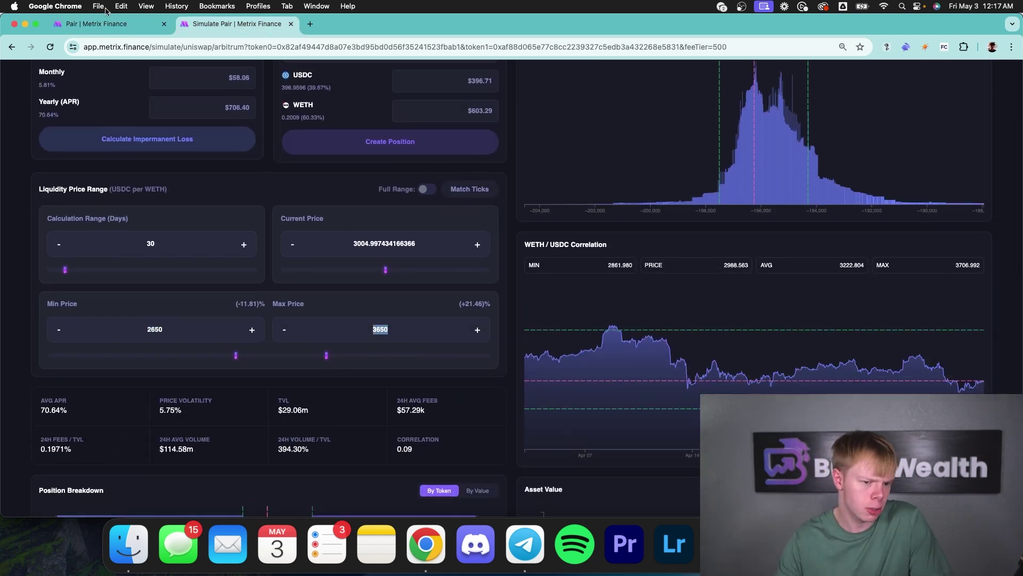
# - Set the Pair page's maximum price to 3650 for a 2650–3650 range
pyautogui.click(109, 24)
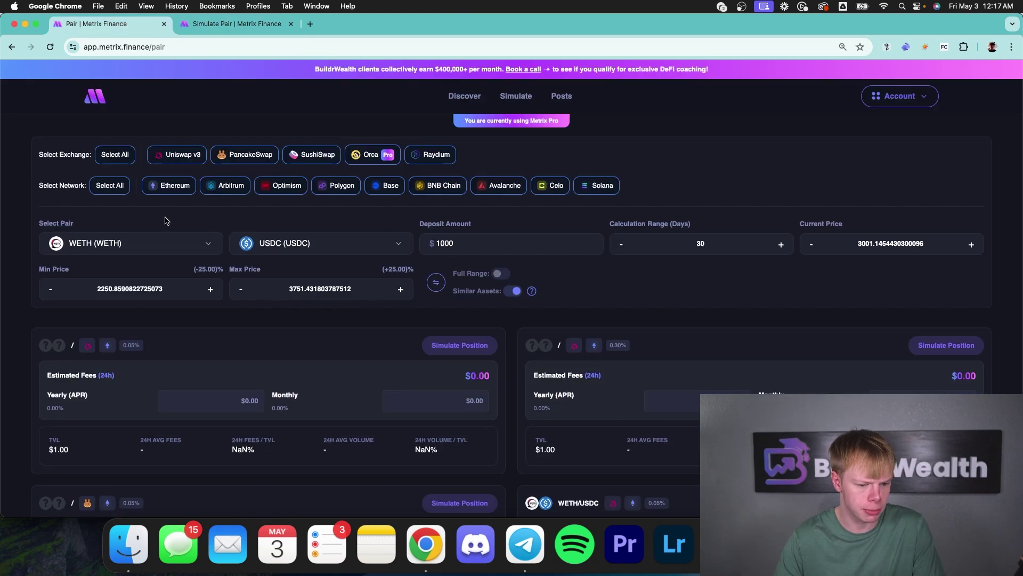
pyautogui.doubleClick(320, 289)
pyautogui.write('3650')
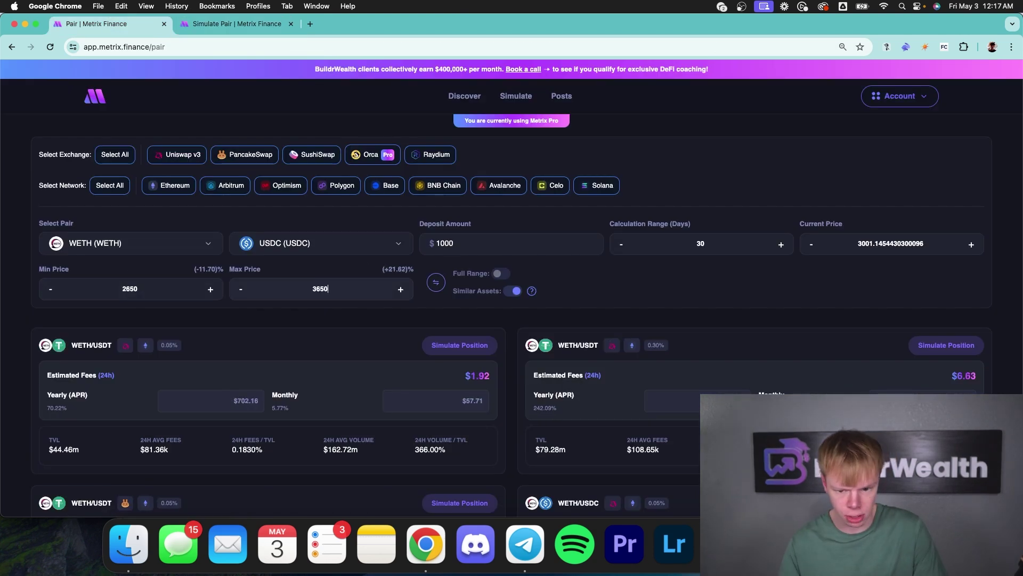
pyautogui.doubleClick(718, 246)
pyautogui.click(224, 24)
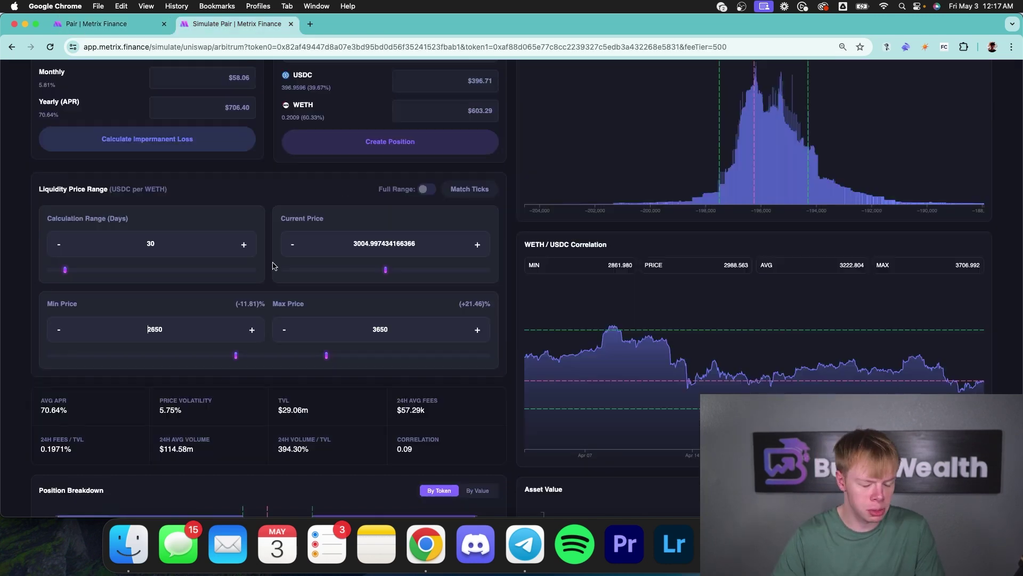
pyautogui.scroll(-15, 195, 234)
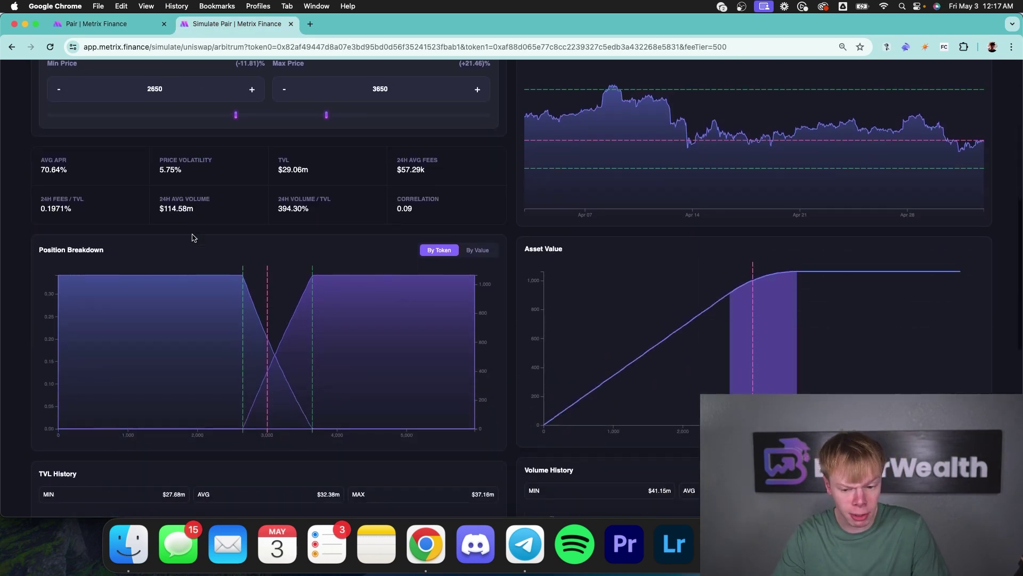
pyautogui.scroll(2, 195, 234)
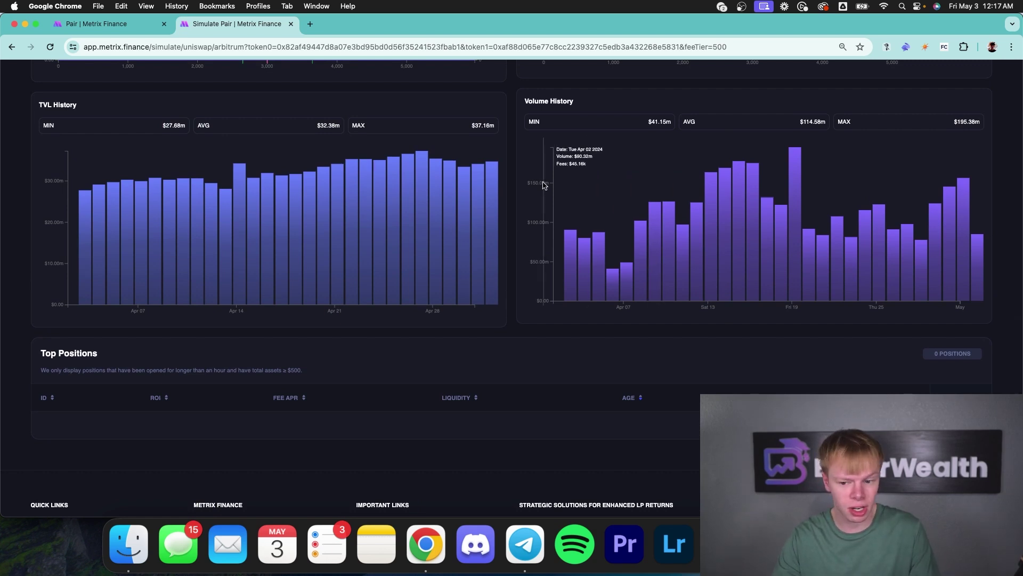
pyautogui.click(89, 25)
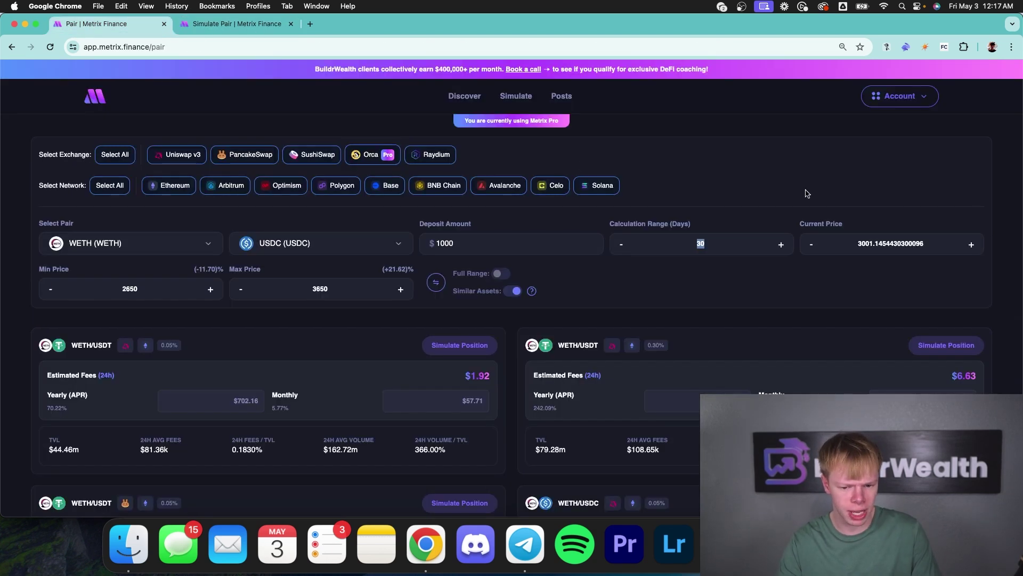
pyautogui.scroll(-5, 805, 192)
pyautogui.scroll(-2, 756, 289)
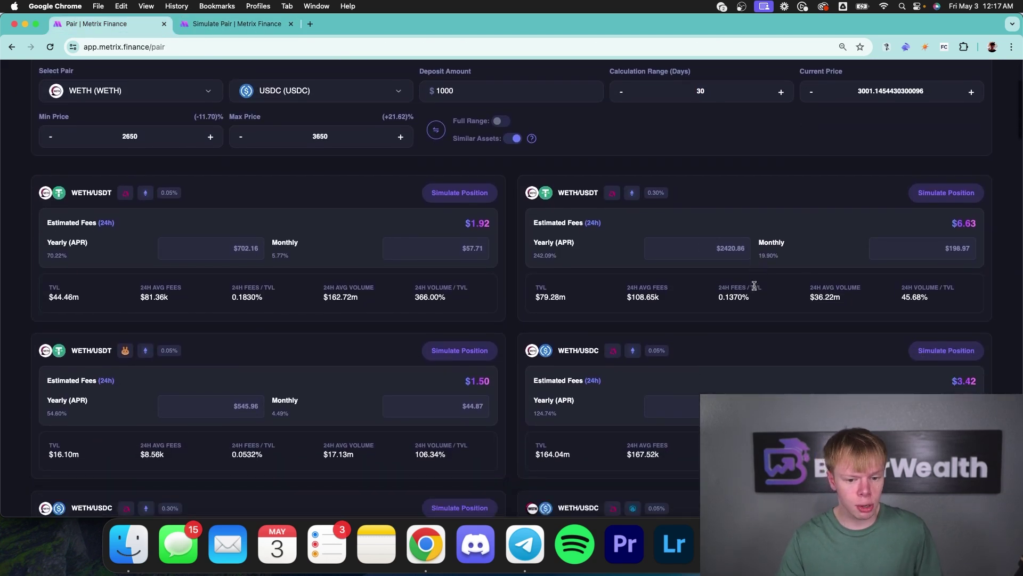
pyautogui.doubleClick(548, 256)
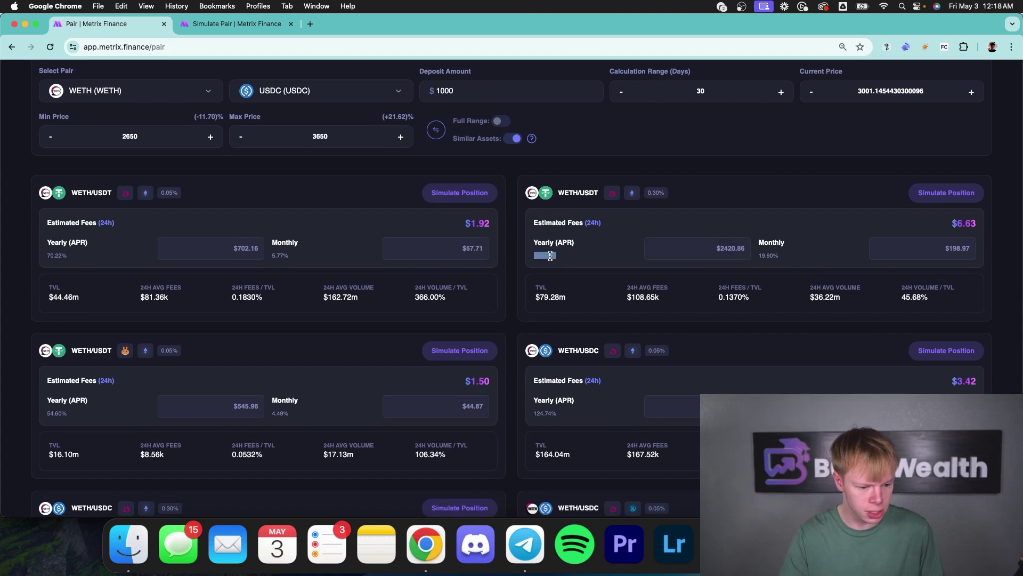
pyautogui.scroll(-8, 550, 256)
pyautogui.doubleClick(539, 225)
pyautogui.scroll(-7, 540, 225)
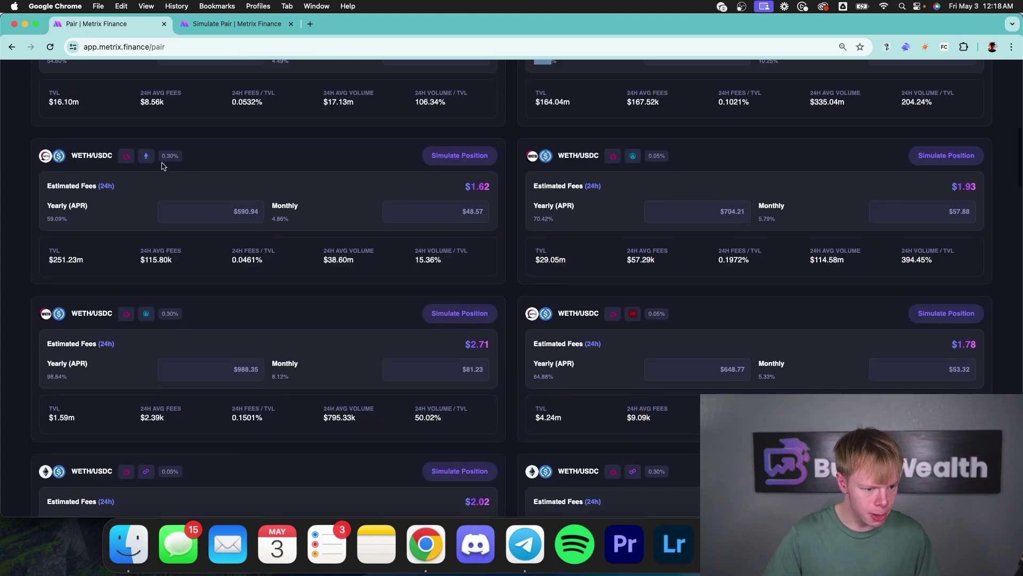
pyautogui.scroll(-15, 83, 233)
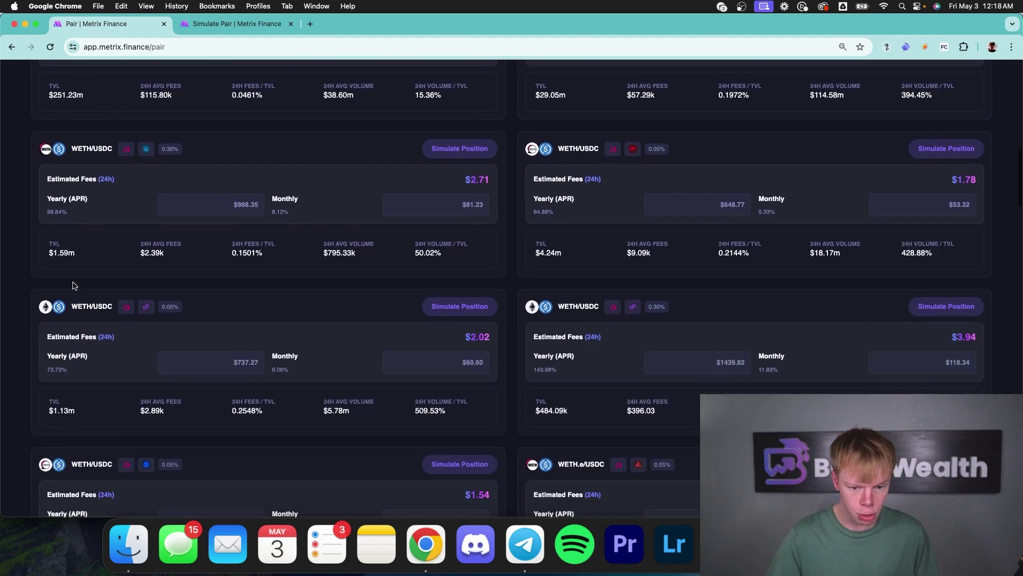
pyautogui.scroll(-20, 78, 283)
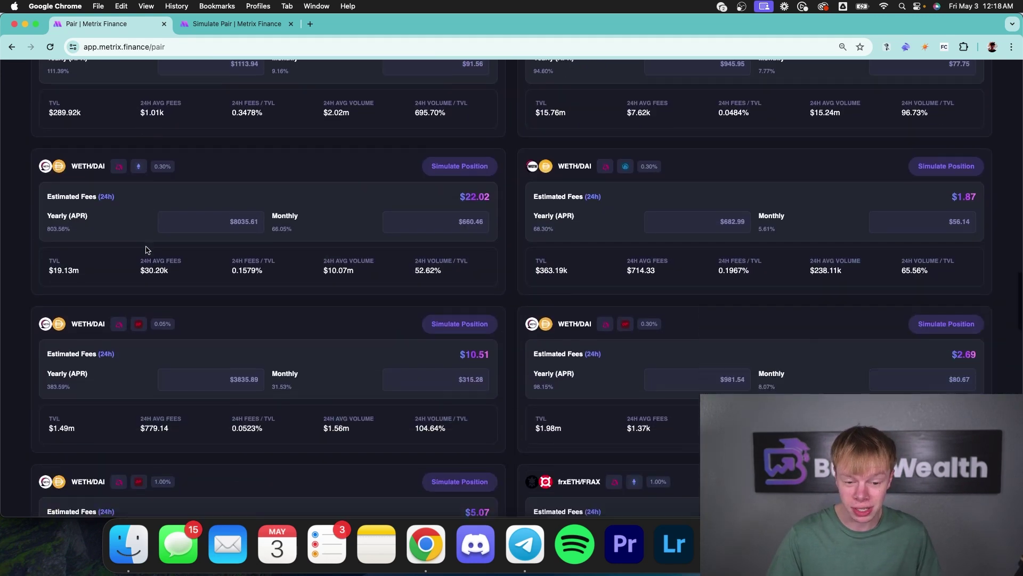
pyautogui.scroll(-10, 146, 246)
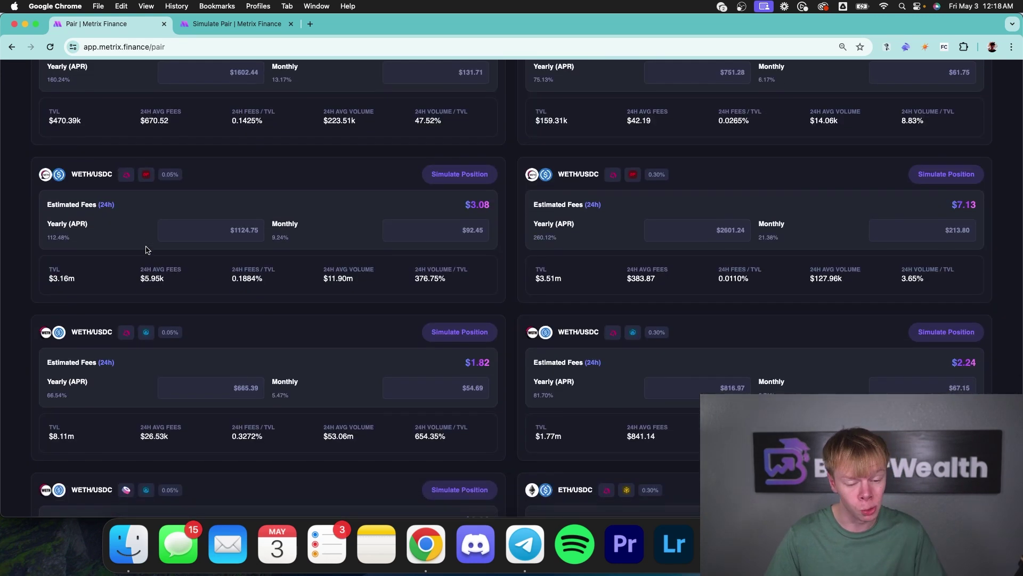
pyautogui.scroll(-10, 147, 250)
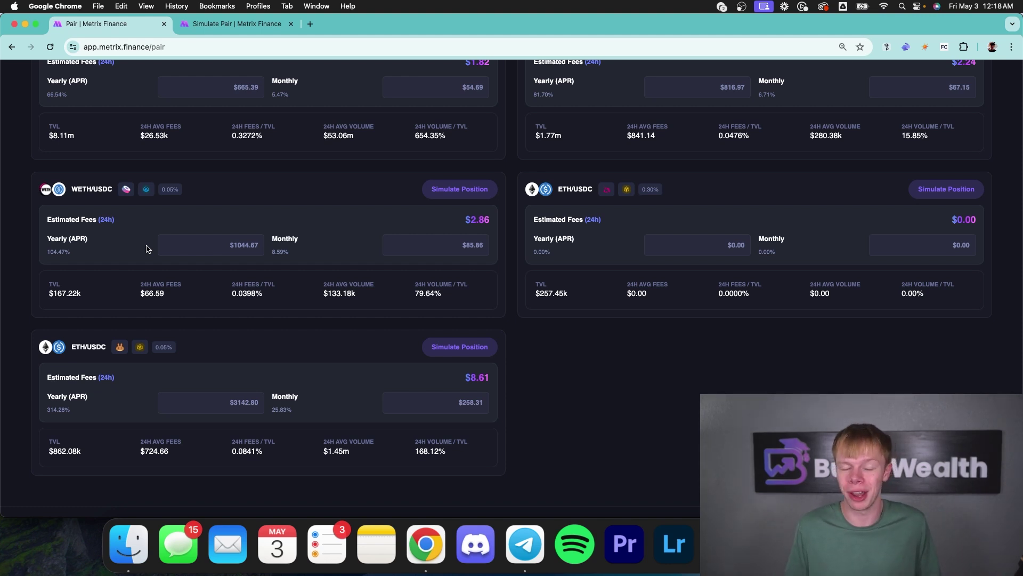
pyautogui.scroll(15, 147, 249)
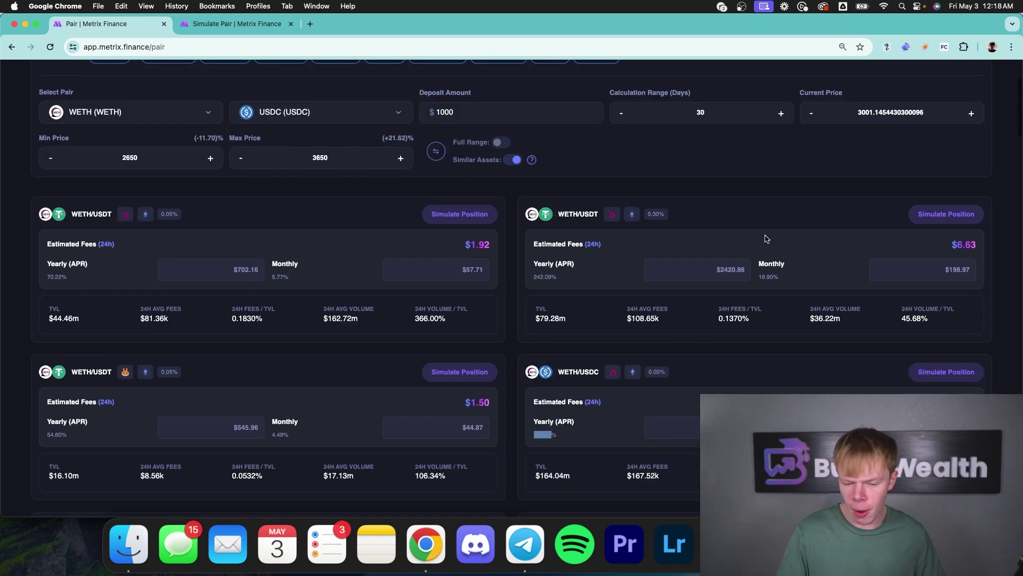
pyautogui.scroll(-2, 900, 210)
# - Open a simulation of the WETH/USDT 0.30% pool, priced in USDT per WETH
pyautogui.keyDown('super'); pyautogui.click(939, 169); pyautogui.keyUp('super')
pyautogui.click(251, 24)
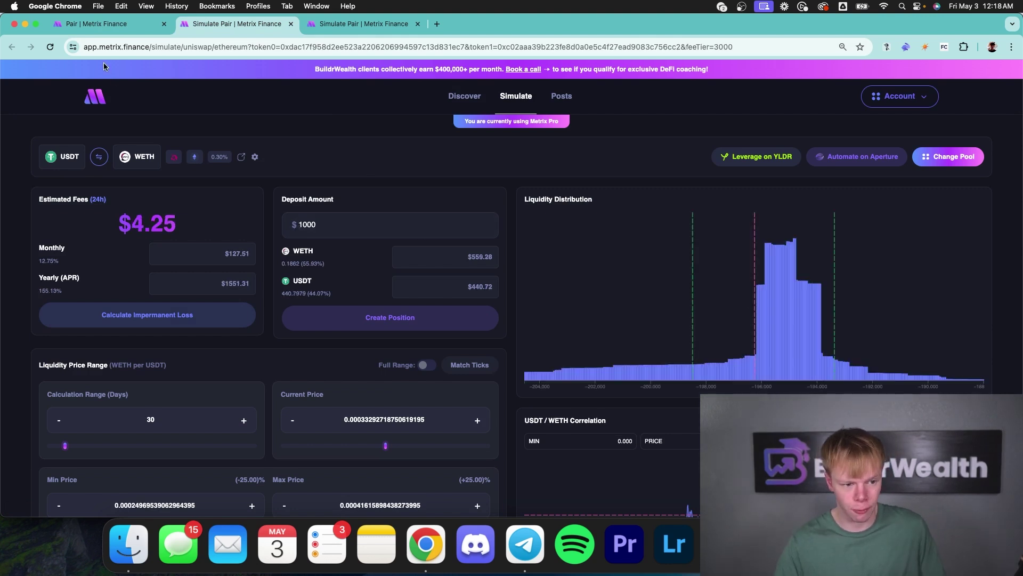
pyautogui.click(98, 156)
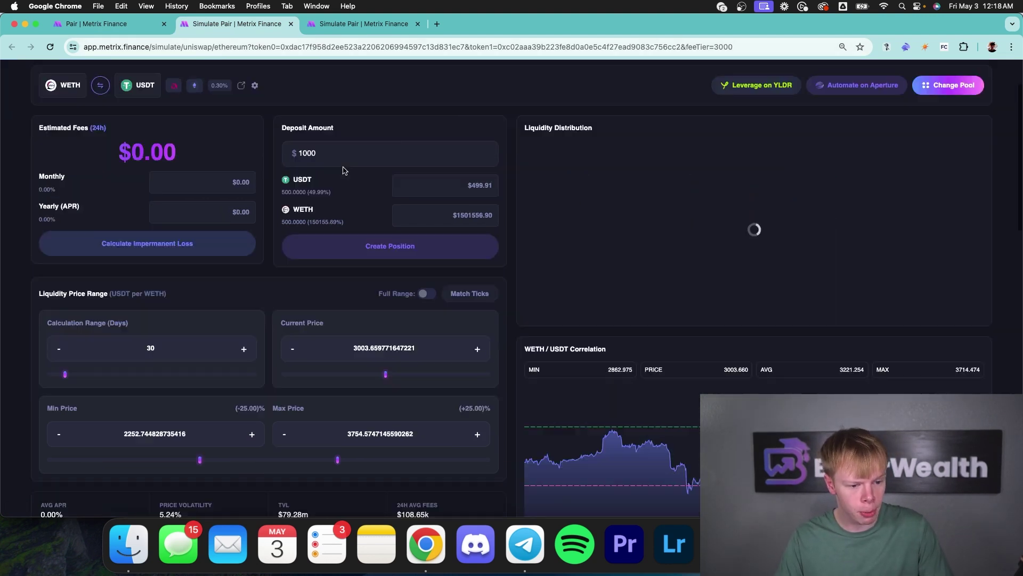
pyautogui.scroll(-3, 156, 207)
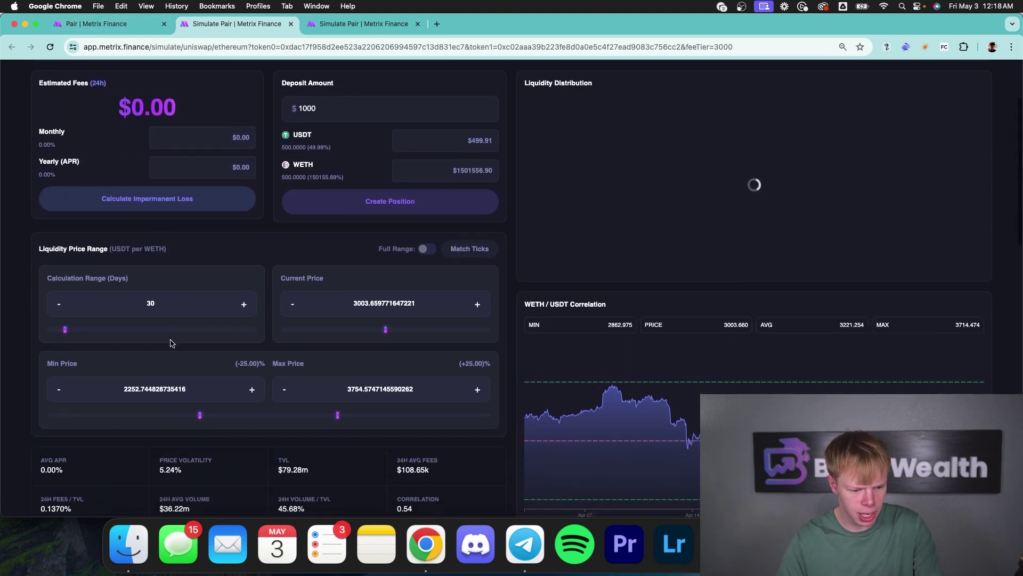
# - Set the simulation's price range to 2650–3650
pyautogui.doubleClick(170, 390)
pyautogui.write('2650')
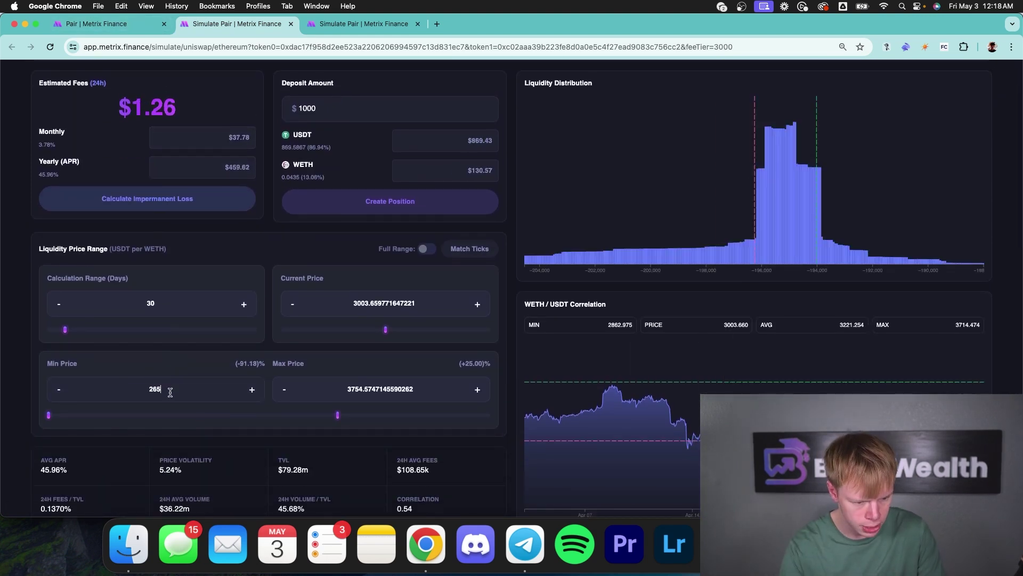
pyautogui.doubleClick(414, 390)
pyautogui.write('3')
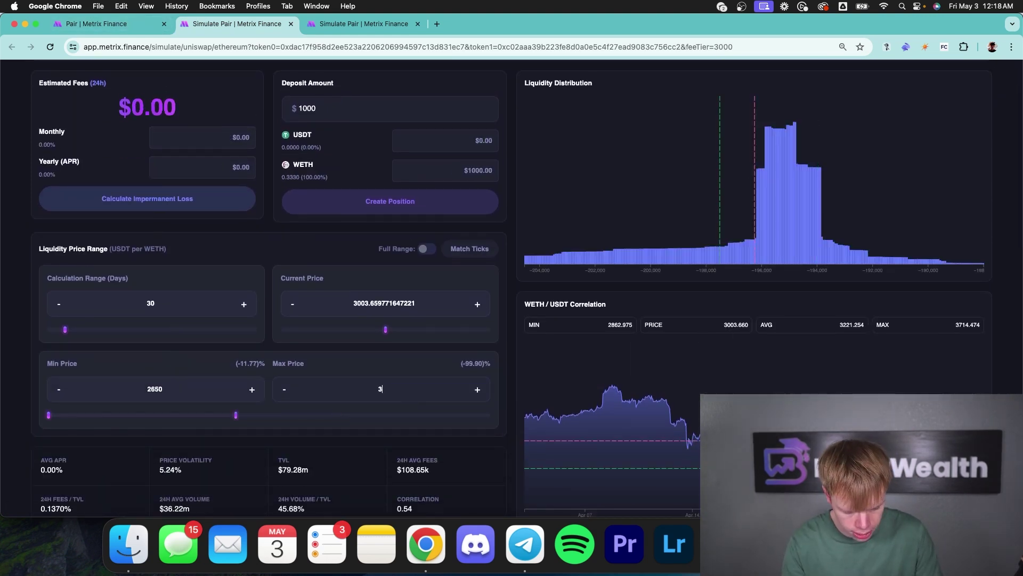
pyautogui.write('650')
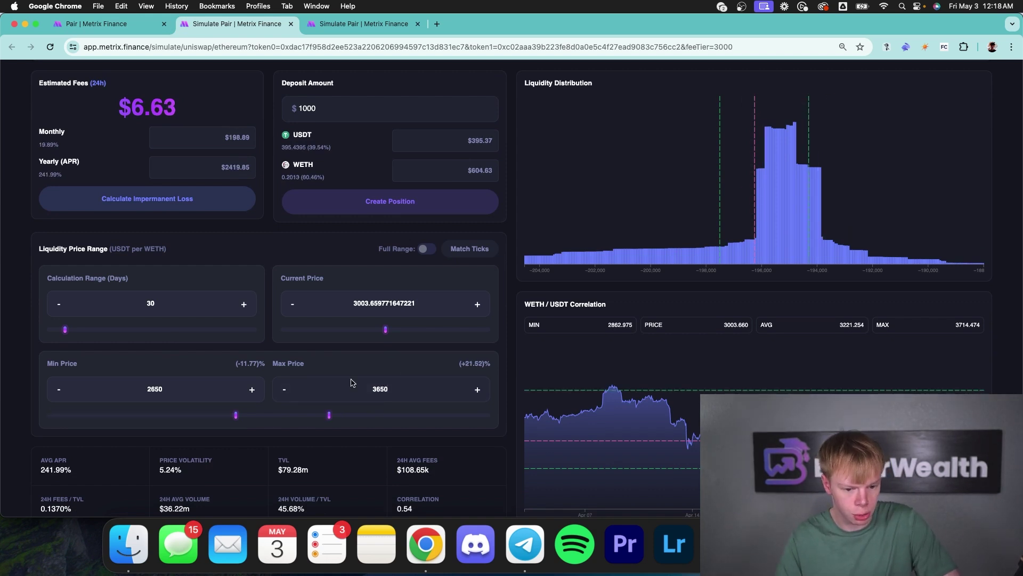
# - Raise the current price to about 3183.88 and set a 14-day calculation range
pyautogui.moveTo(386, 331); pyautogui.dragTo(394, 332)
pyautogui.scroll(-15, 155, 160)
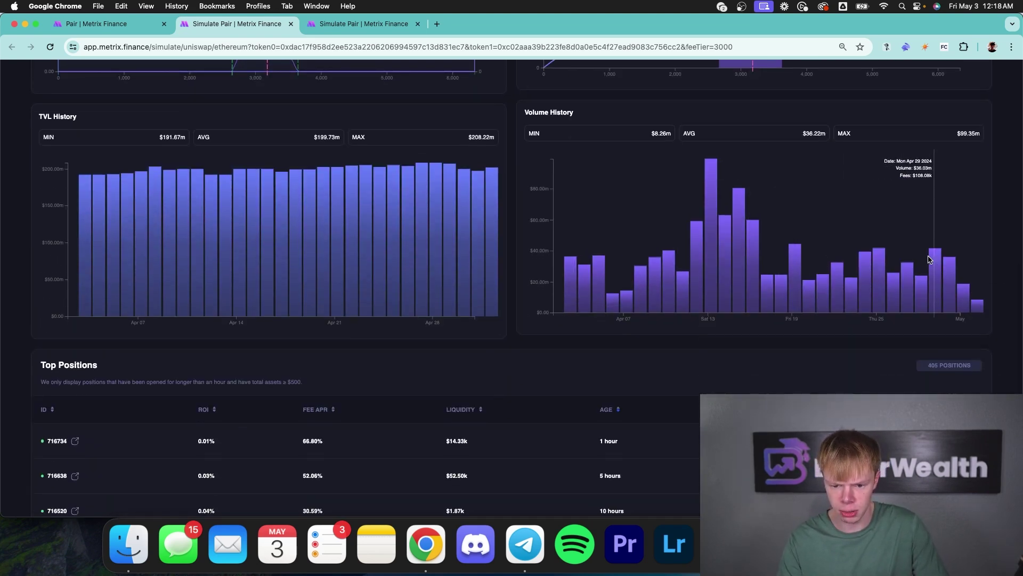
pyautogui.scroll(10, 203, 160)
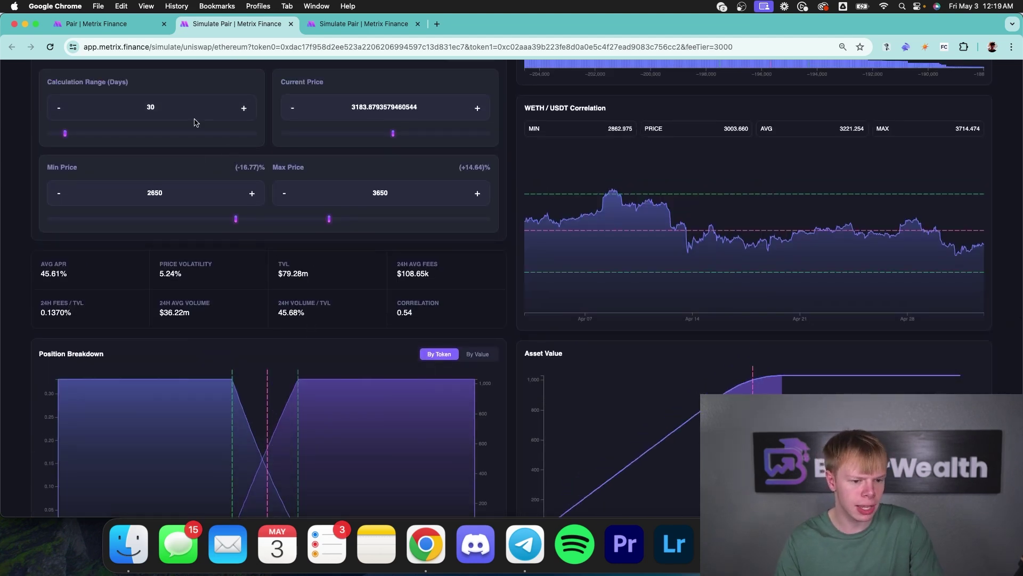
pyautogui.moveTo(160, 107); pyautogui.dragTo(110, 105)
pyautogui.write('14')
pyautogui.scroll(3, 160, 98)
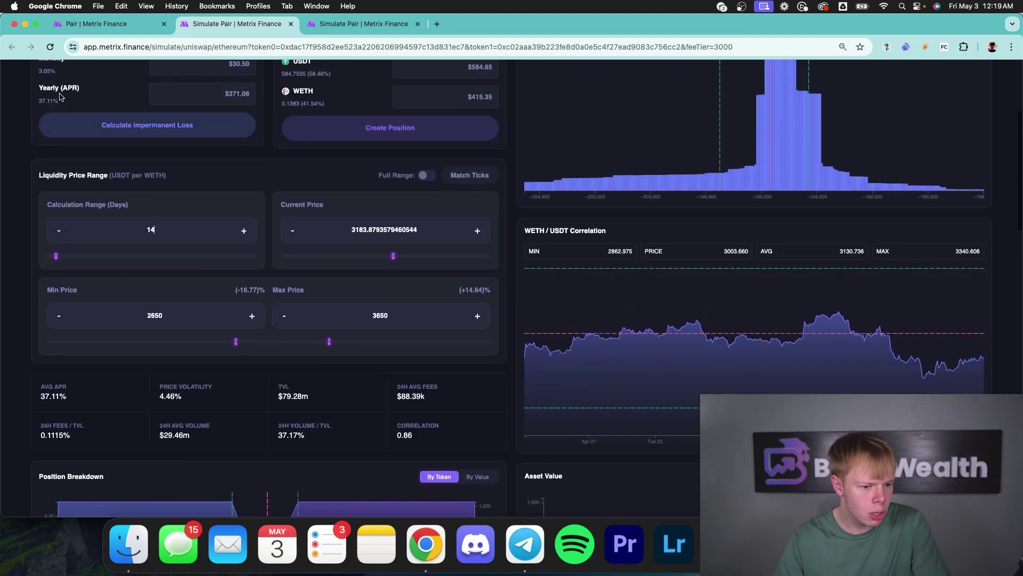
# - Compare the WETH/USDC and WETH/USDT simulations, then view WETH/USDT's $2420.86 yearly earnings
pyautogui.click(353, 24)
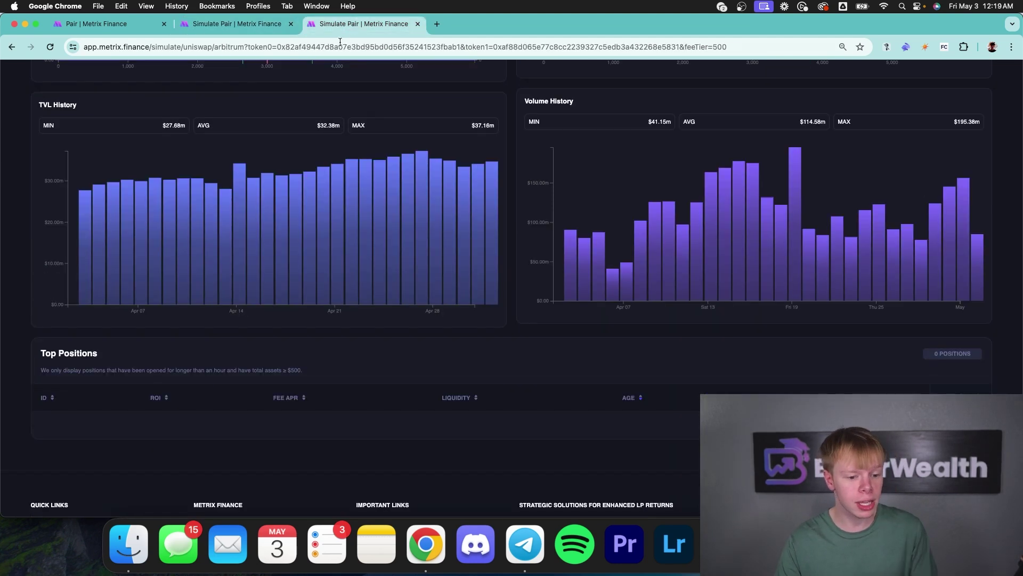
pyautogui.scroll(15, 320, 96)
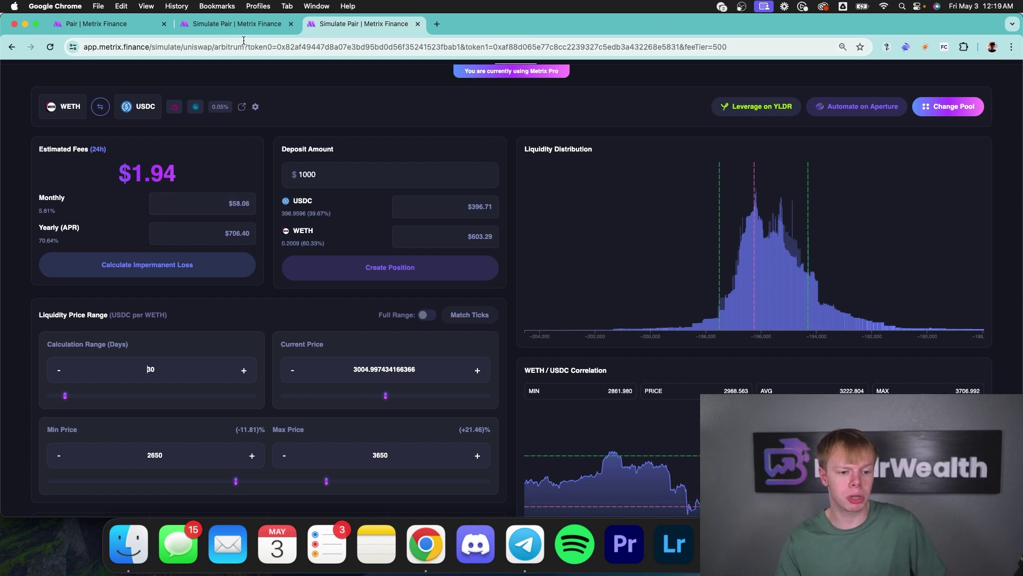
pyautogui.click(241, 24)
pyautogui.click(129, 27)
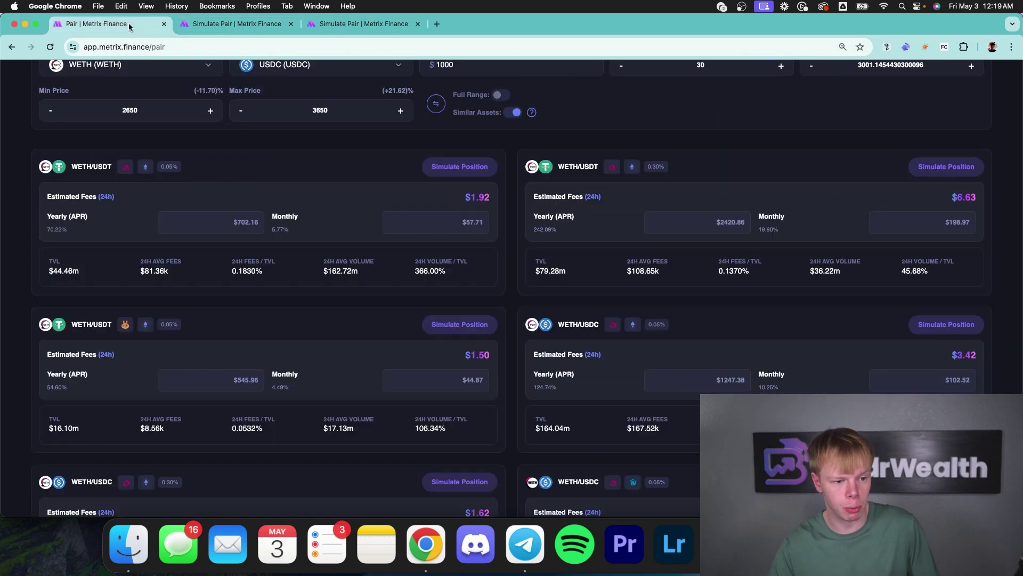
pyautogui.scroll(1, 663, 214)
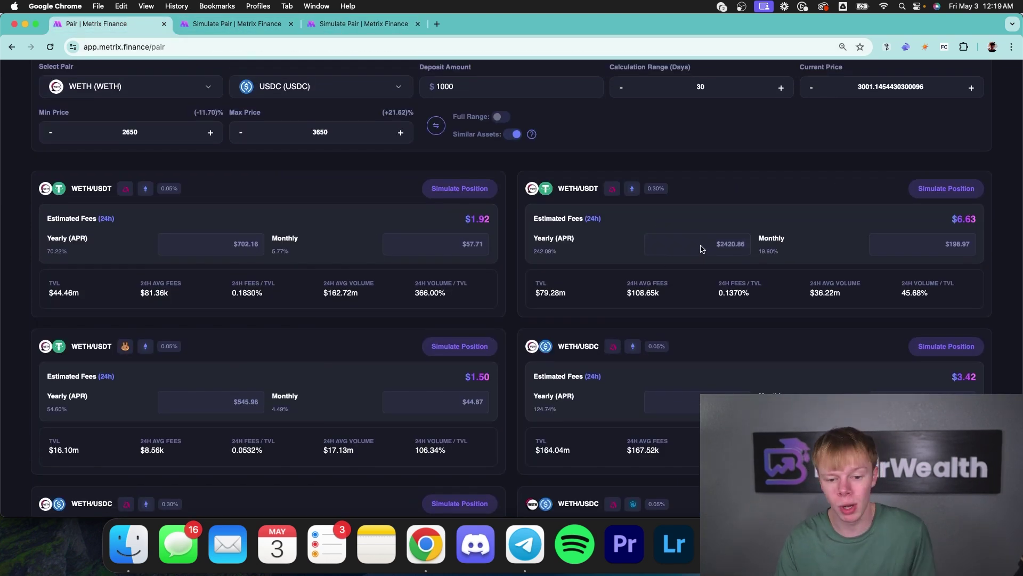
pyautogui.click(675, 245)
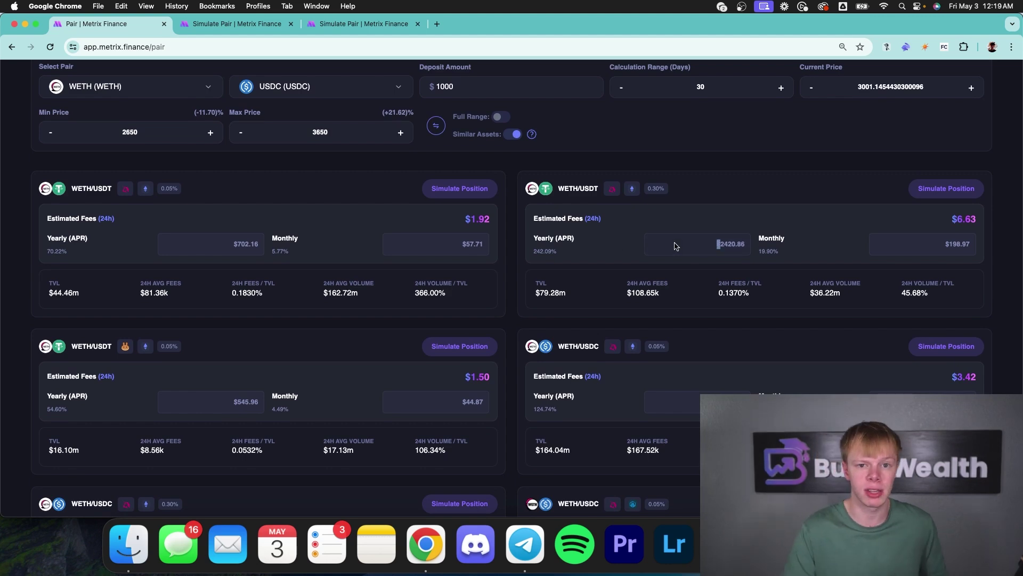